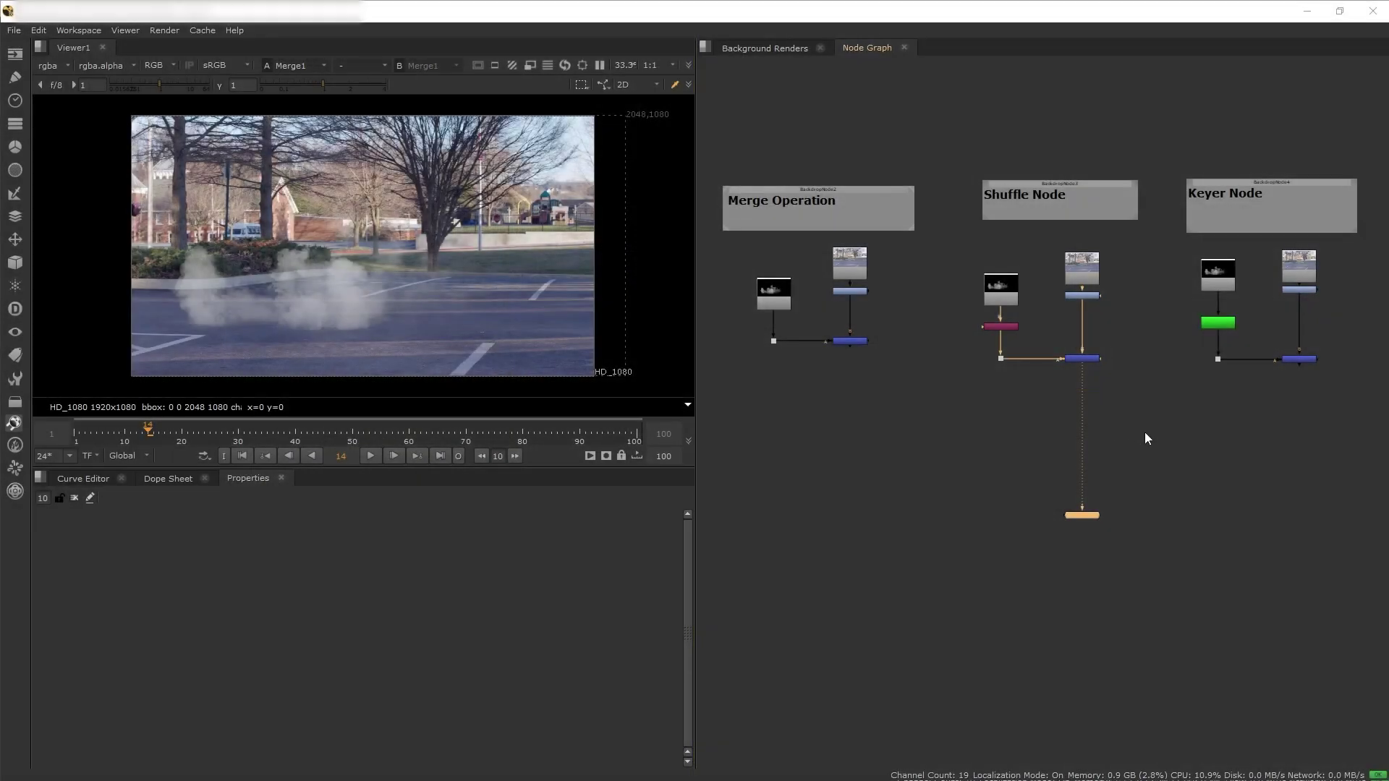
# - View the merged results of the Merge Operation, Shuffle Node and Keyer Node setups, returning to the Merge Operation setup
pyautogui.click(1145, 438)
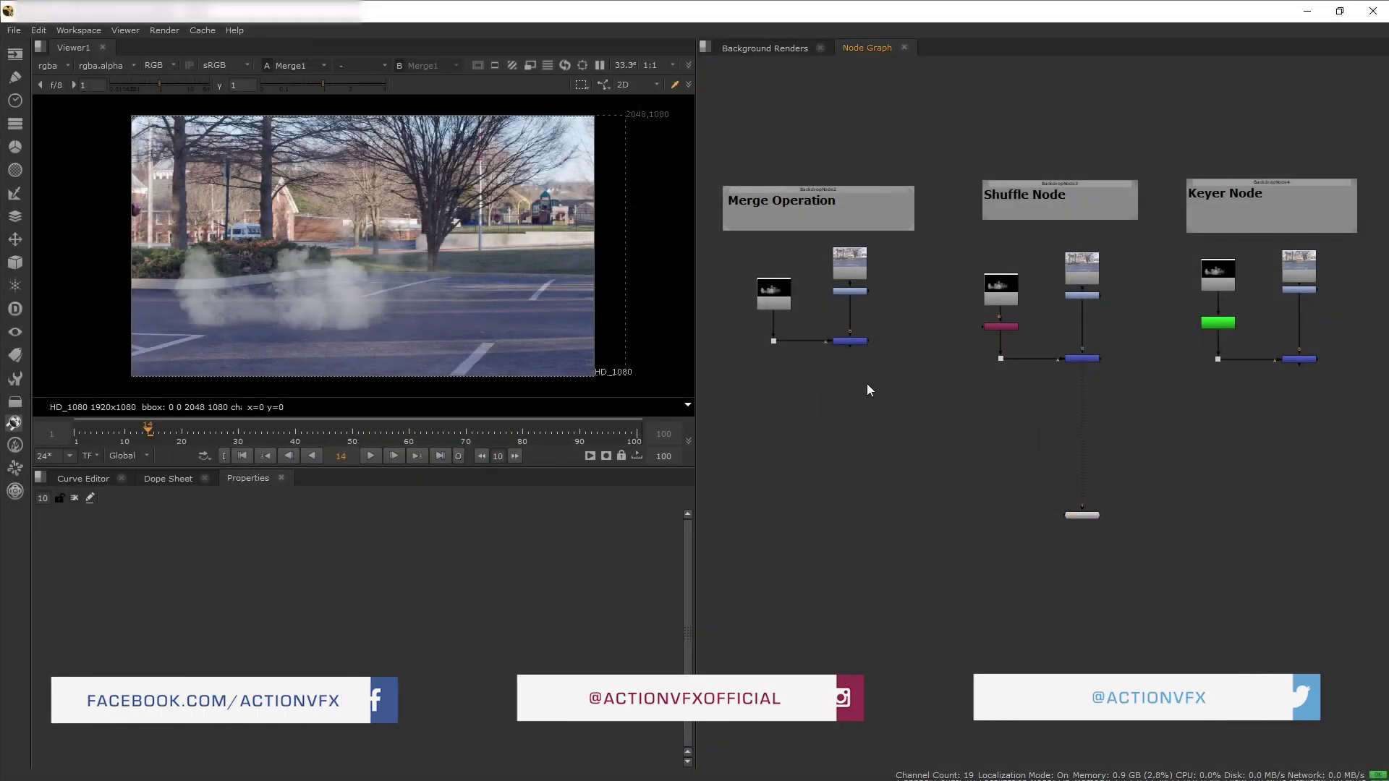
pyautogui.click(851, 341)
pyautogui.press('1')
pyautogui.click(1083, 359)
pyautogui.press('1')
pyautogui.click(1305, 361)
pyautogui.press('1')
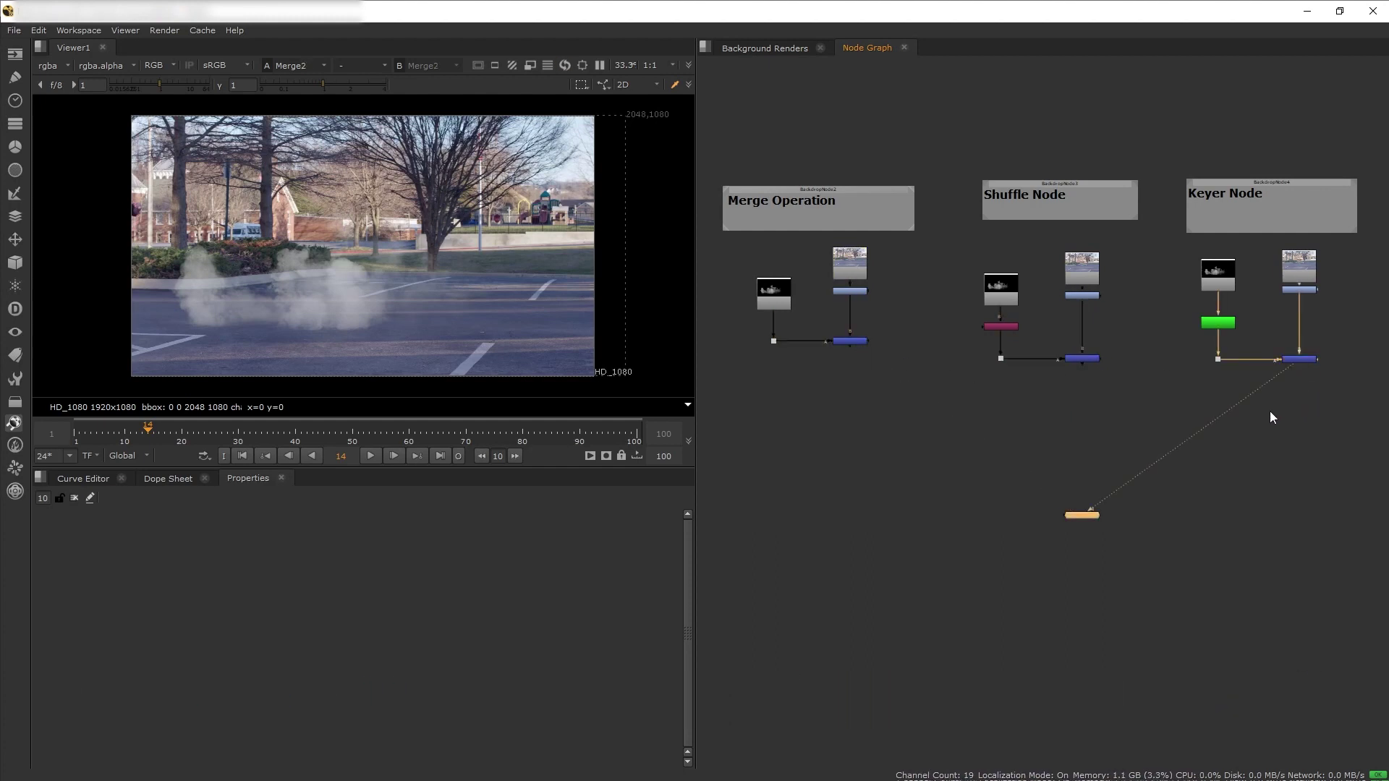
pyautogui.click(1078, 358)
pyautogui.press('1')
pyautogui.click(842, 342)
pyautogui.press('1')
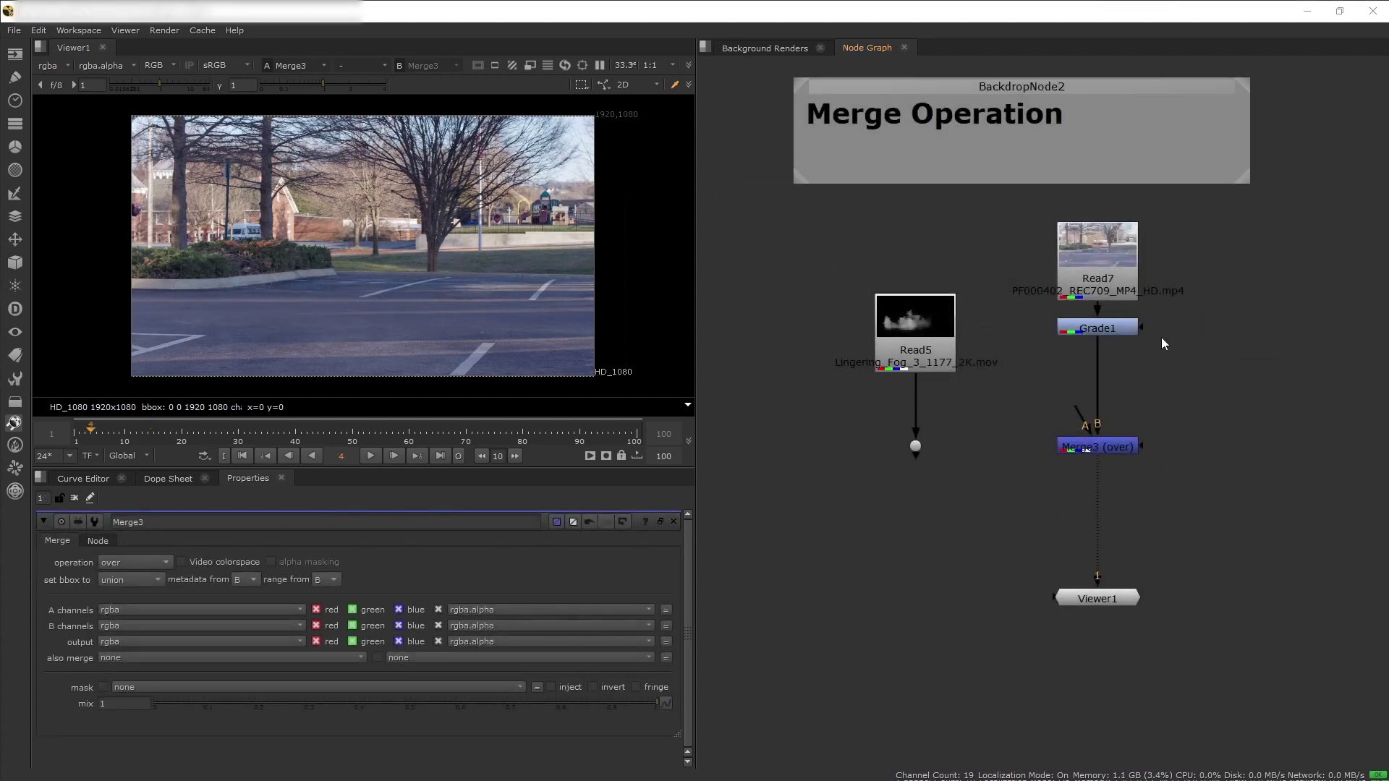
# - Preview the fog footage on its own, view Merge3 again and connect its A input to the dot below Read5
pyautogui.click(915, 446)
pyautogui.press('1')
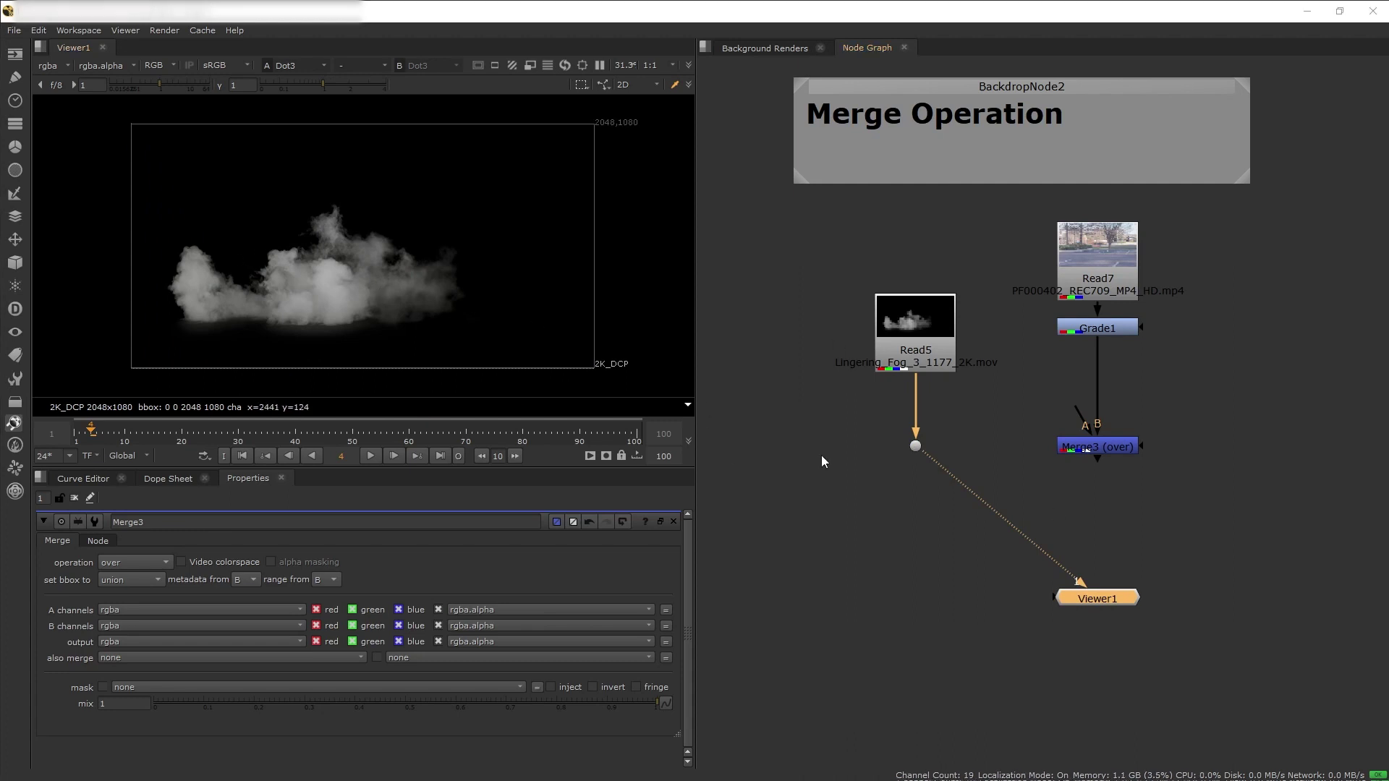
pyautogui.press('1')
pyautogui.moveTo(1076, 409); pyautogui.dragTo(915, 445)
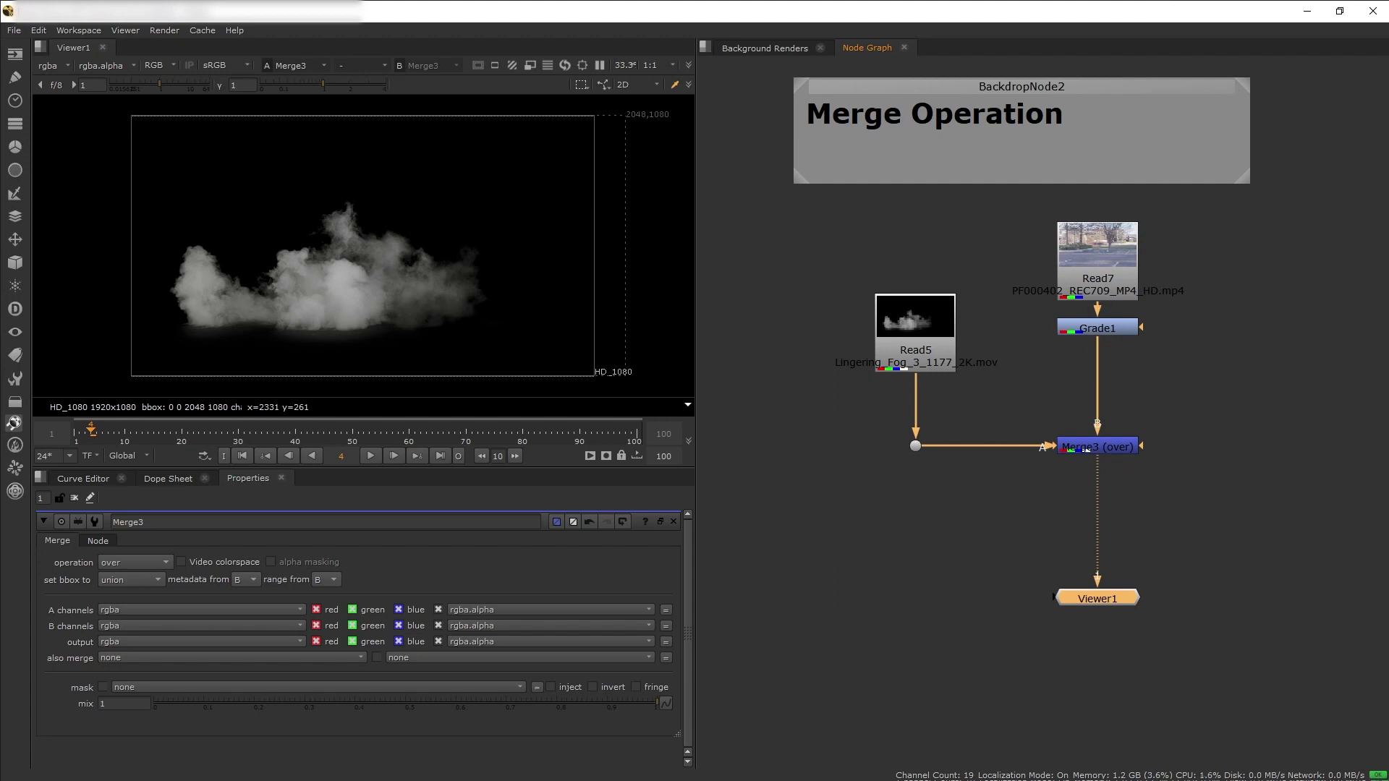
# - Inspect the alpha channel of the fog element, then return to the RGB display of the Merge3 result
pyautogui.click(916, 446)
pyautogui.press('1')
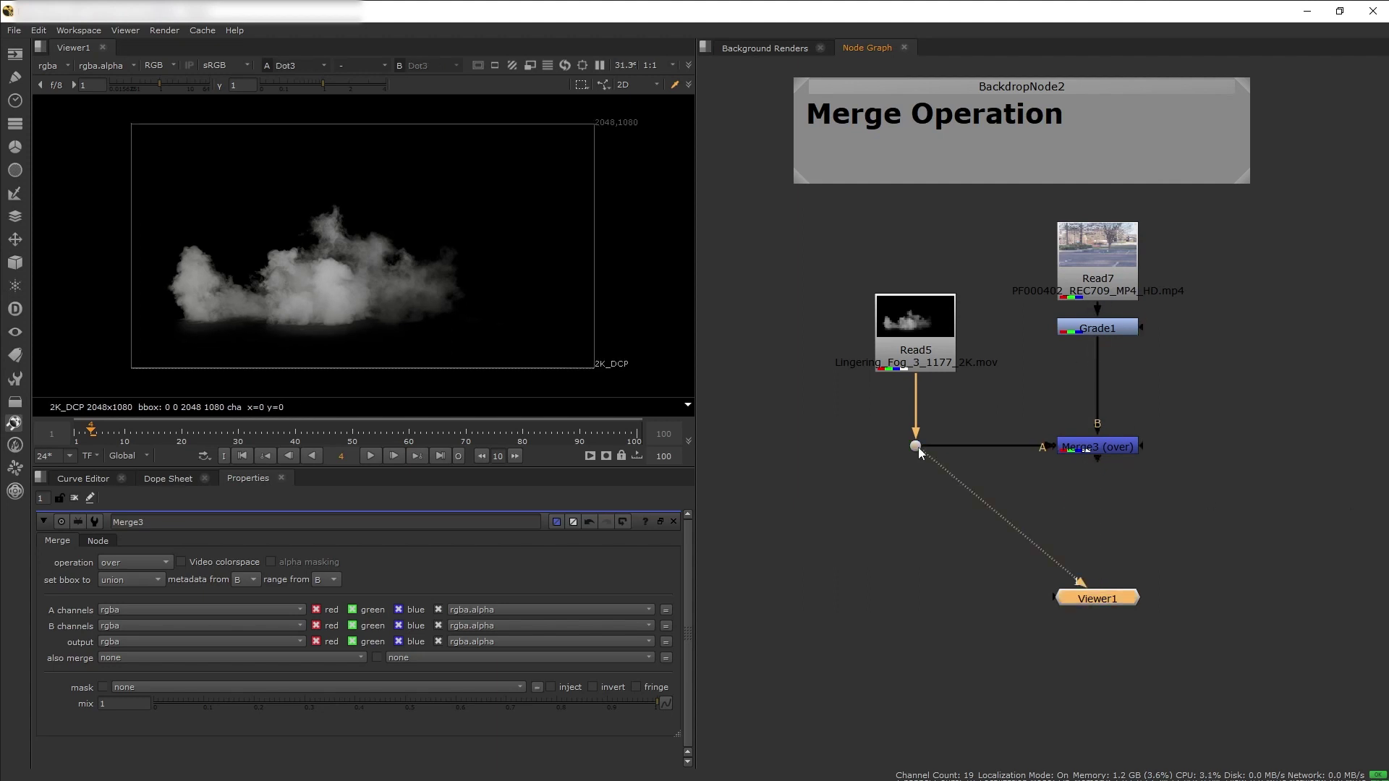
pyautogui.click(157, 66)
pyautogui.click(205, 139)
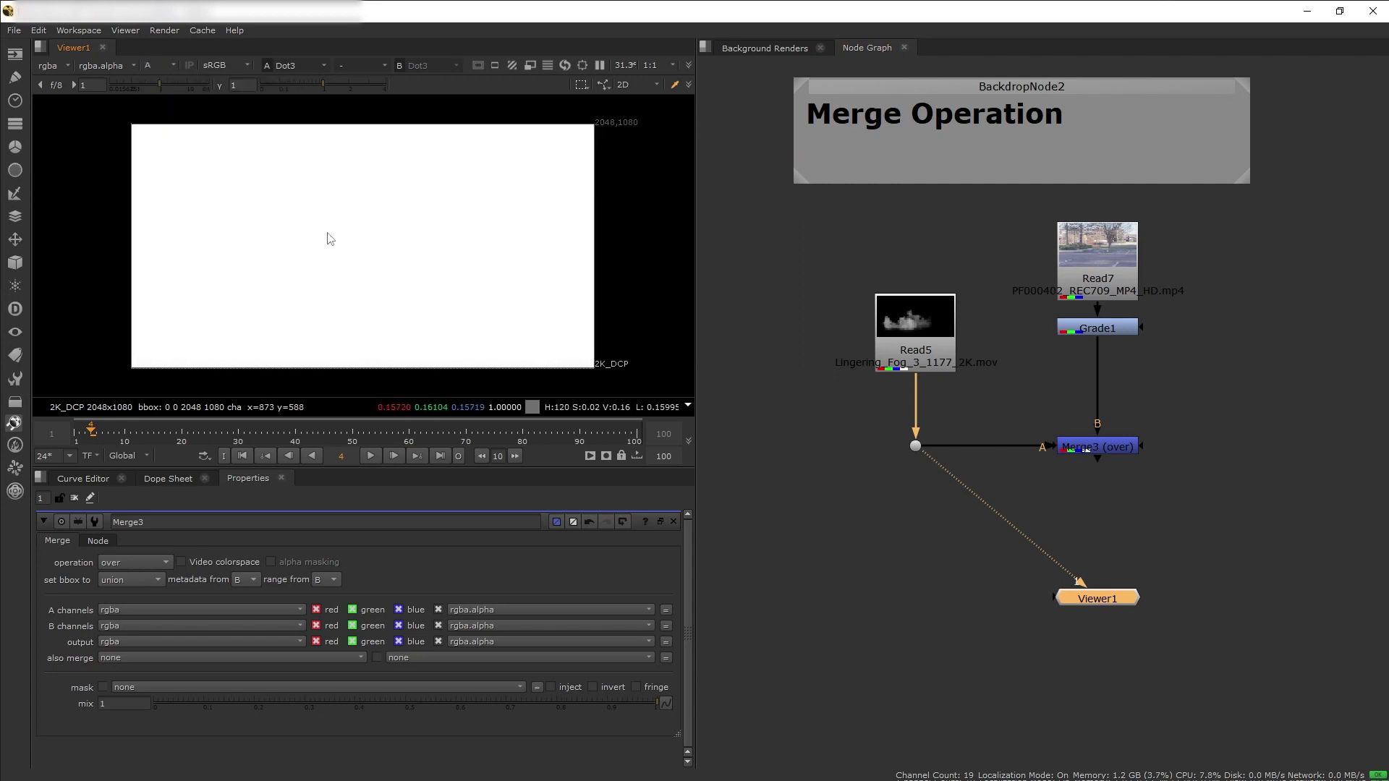
pyautogui.click(158, 65)
pyautogui.click(190, 77)
pyautogui.click(1115, 449)
pyautogui.press('1')
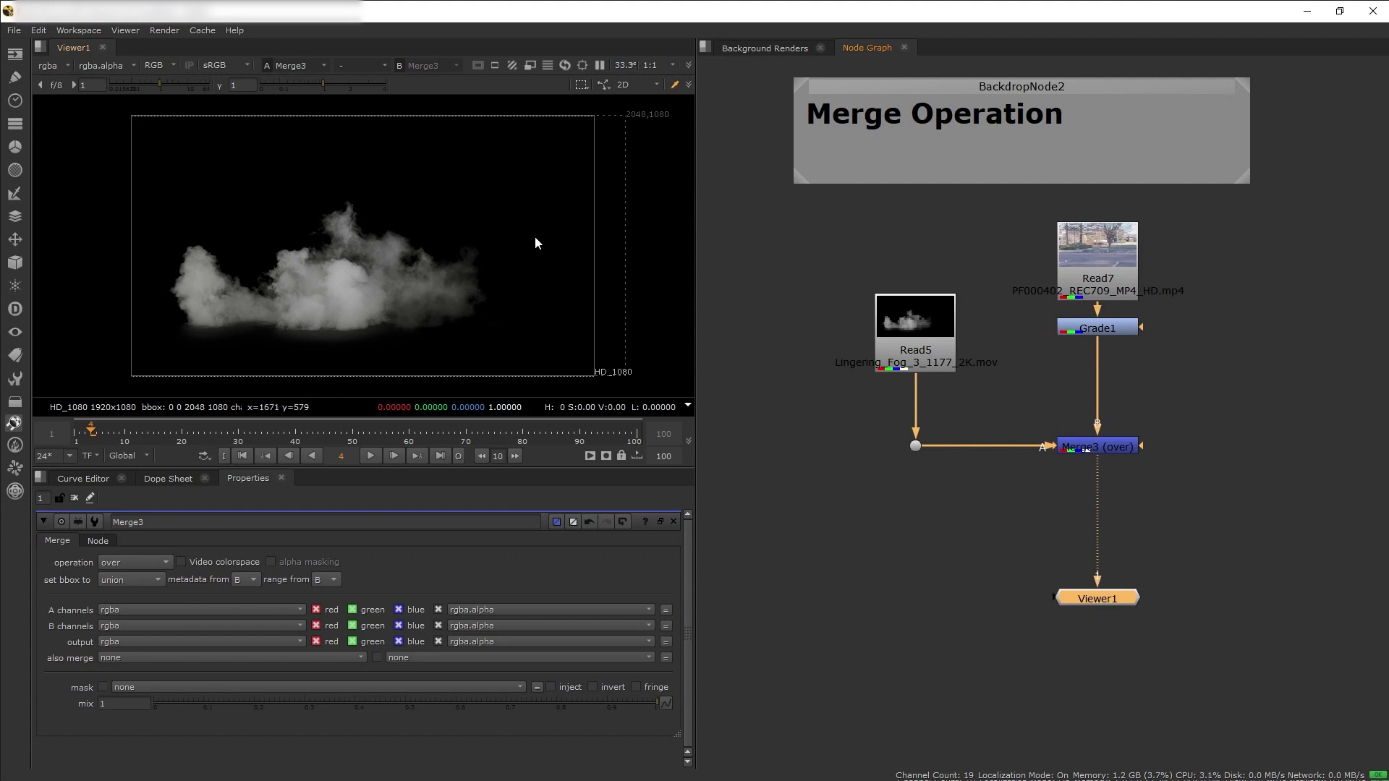
# - Set Merge3's operation to plus
pyautogui.click(1100, 447)
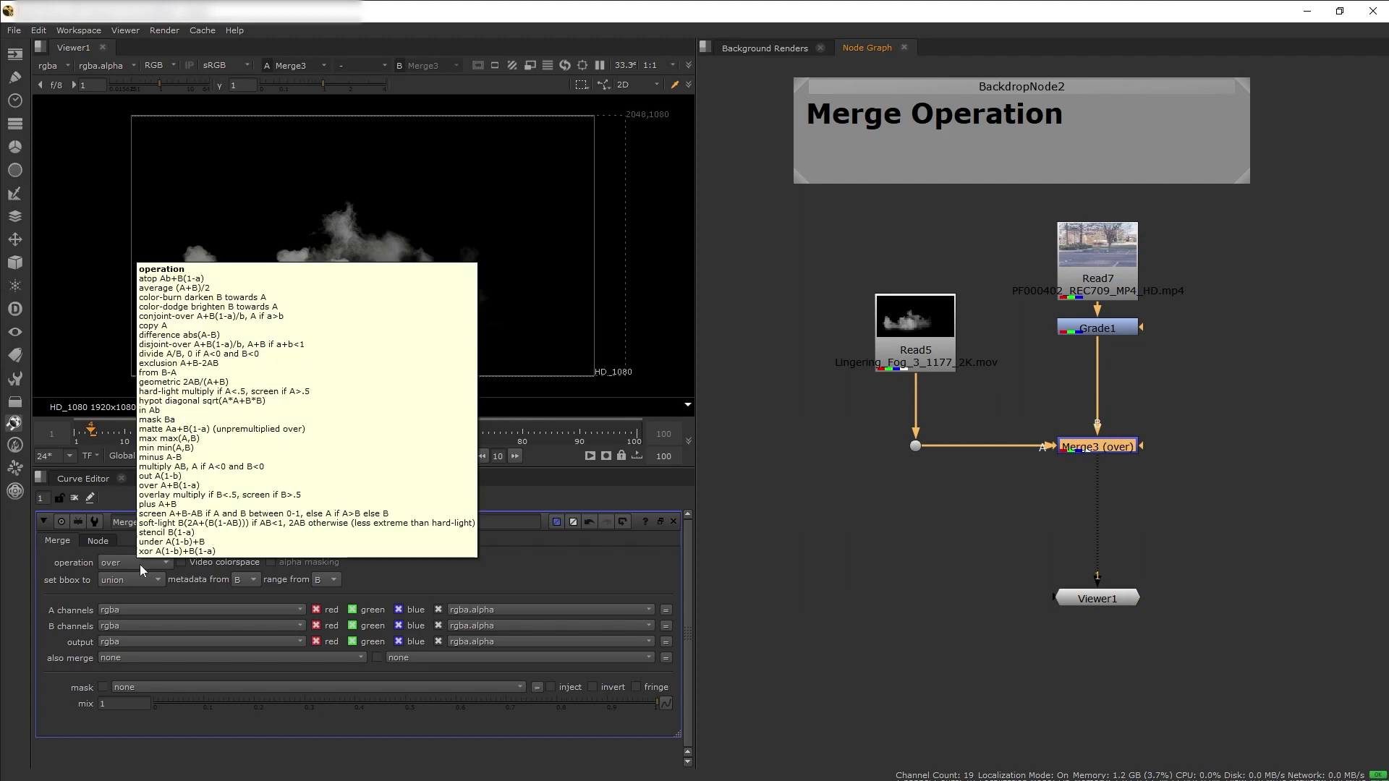
pyautogui.click(140, 566)
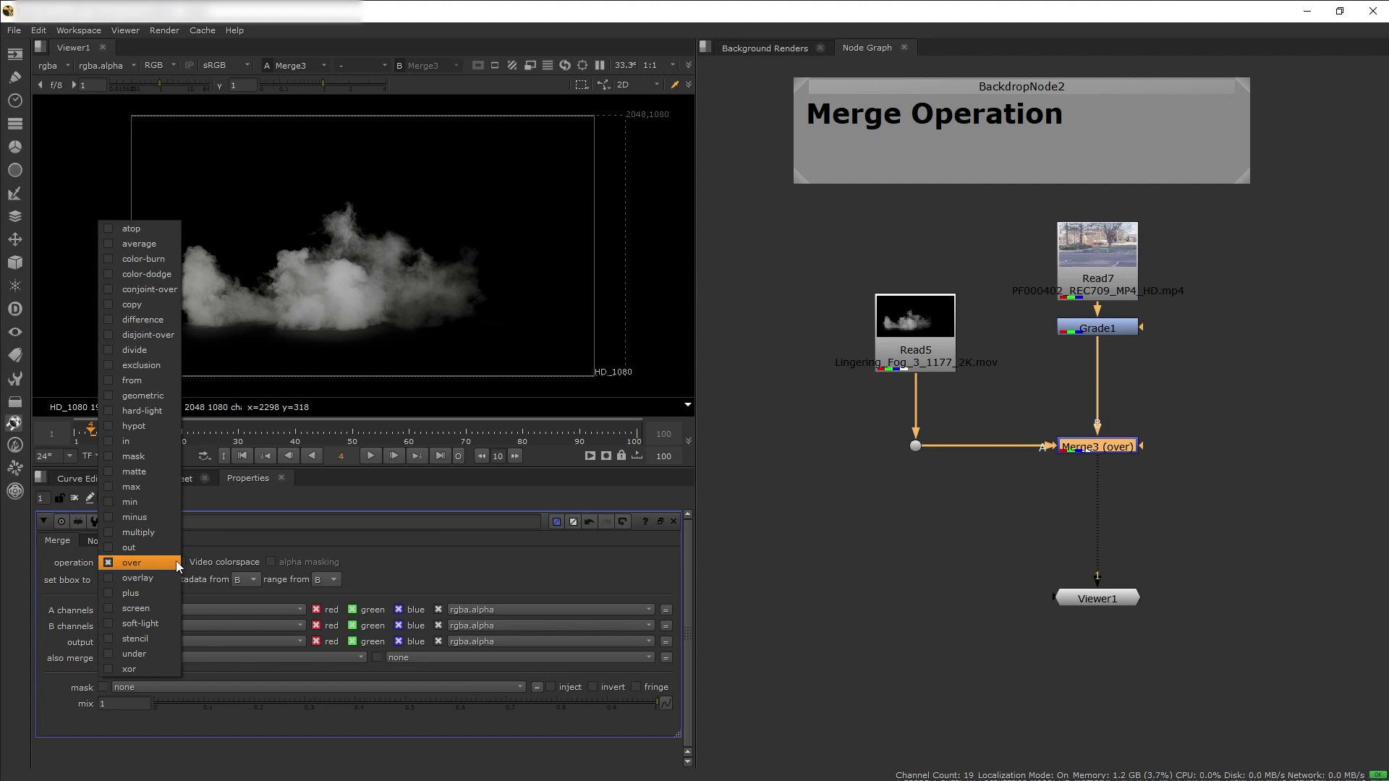
pyautogui.click(158, 598)
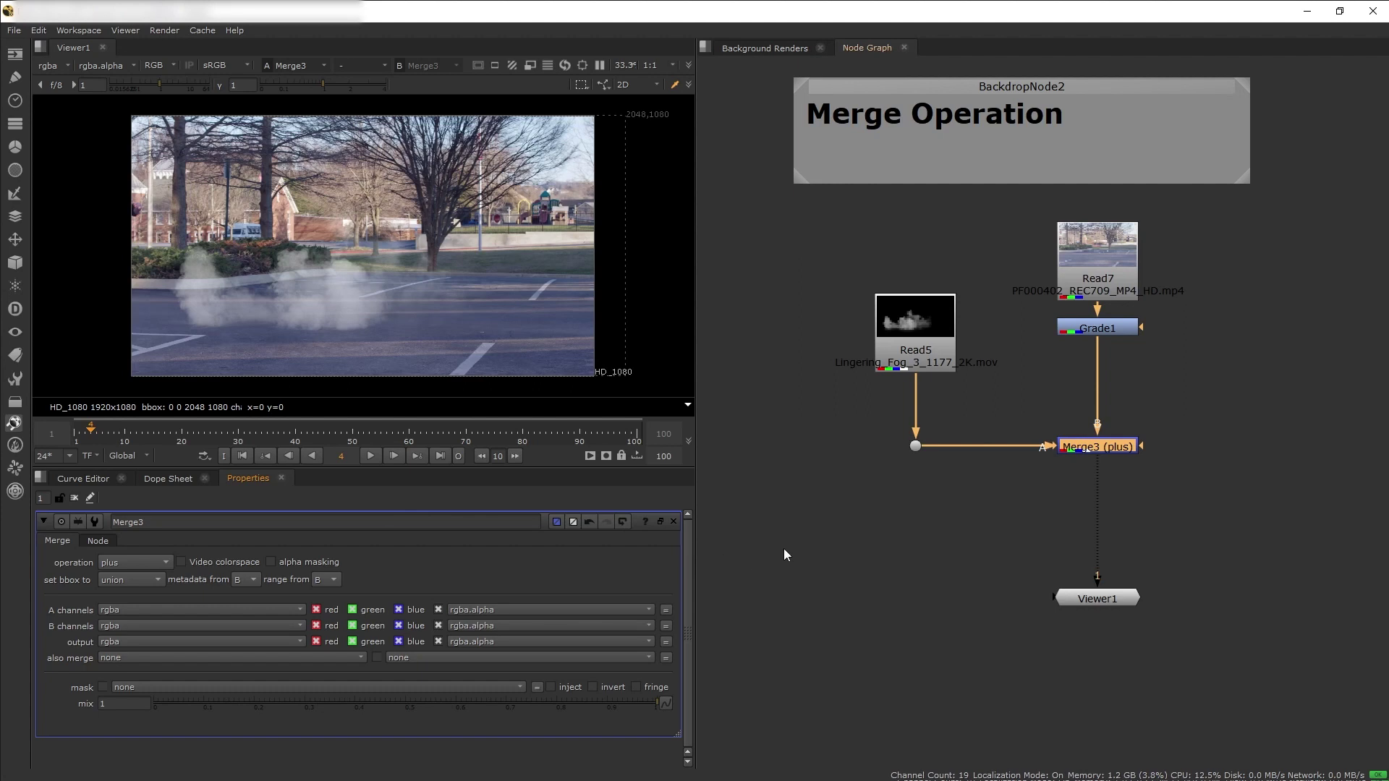
# - Compare the graded background, the fog element and the Merge3 composite by viewing each one
pyautogui.moveTo(783, 549); pyautogui.dragTo(779, 565, button='middle')
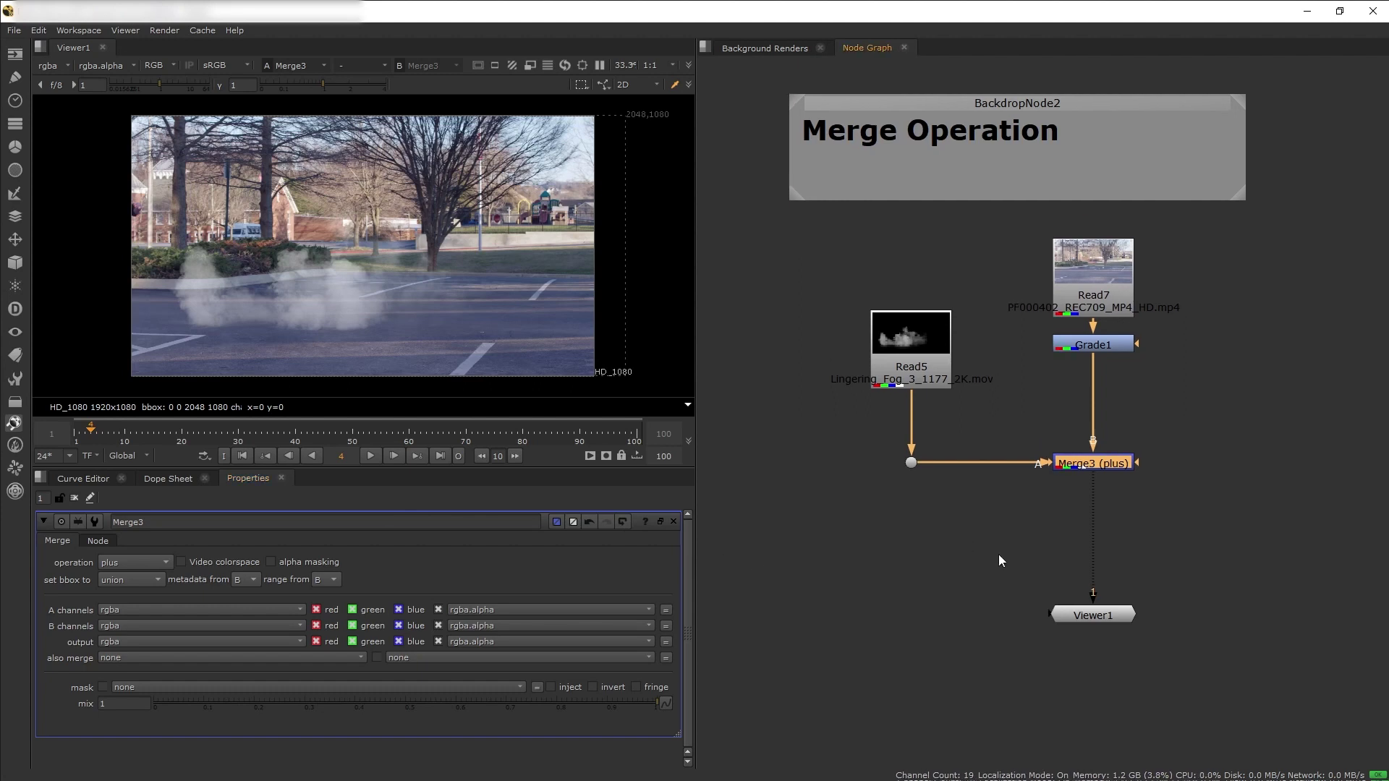
pyautogui.click(1093, 346)
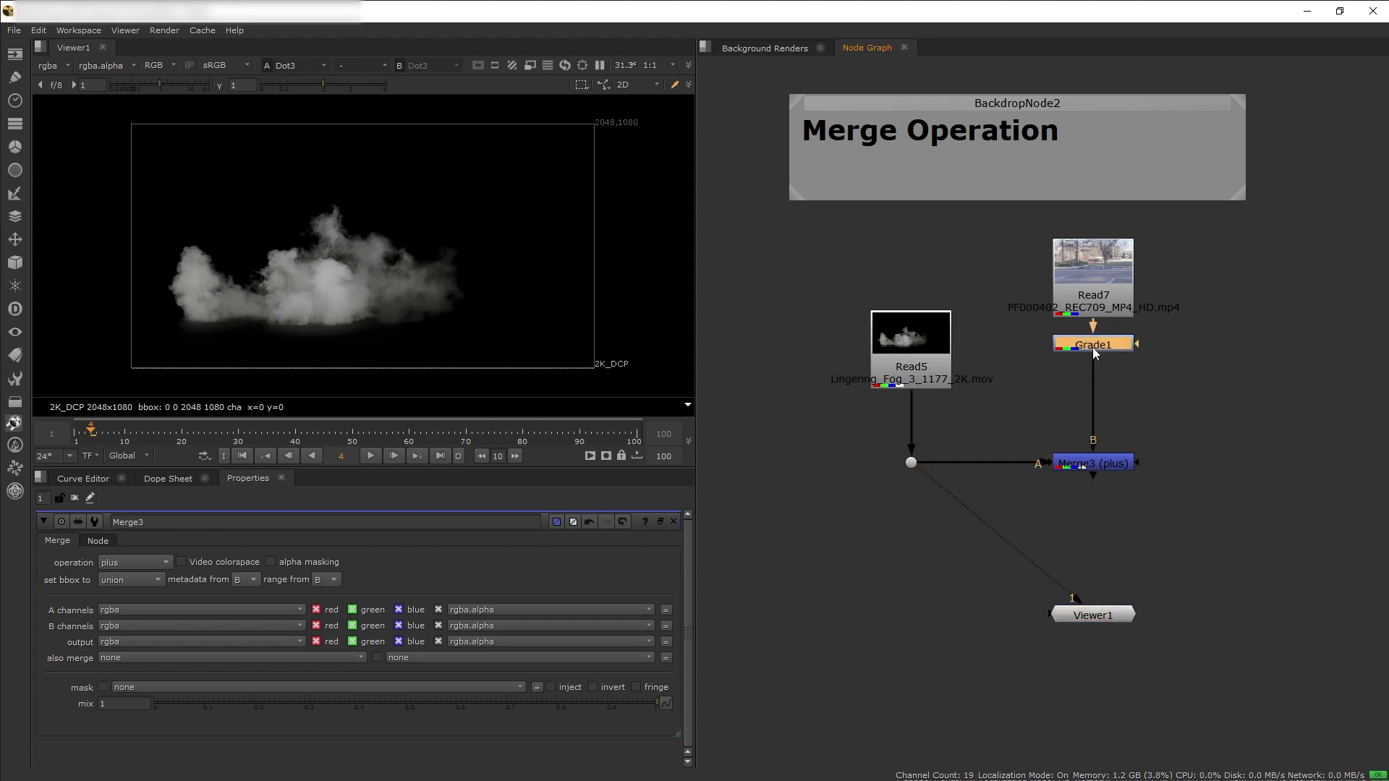
pyautogui.press('1')
pyautogui.click(1100, 464)
pyautogui.press('1')
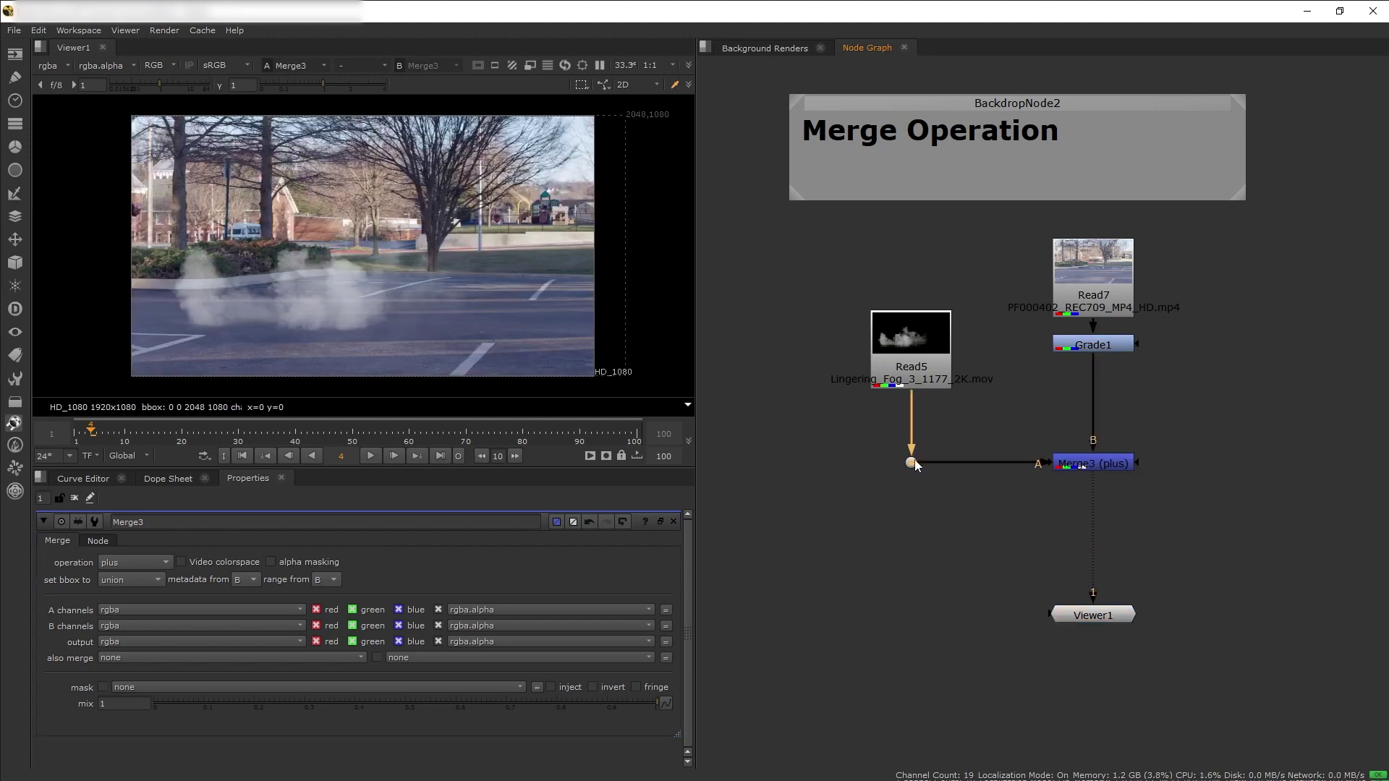
pyautogui.click(913, 461)
pyautogui.press('1')
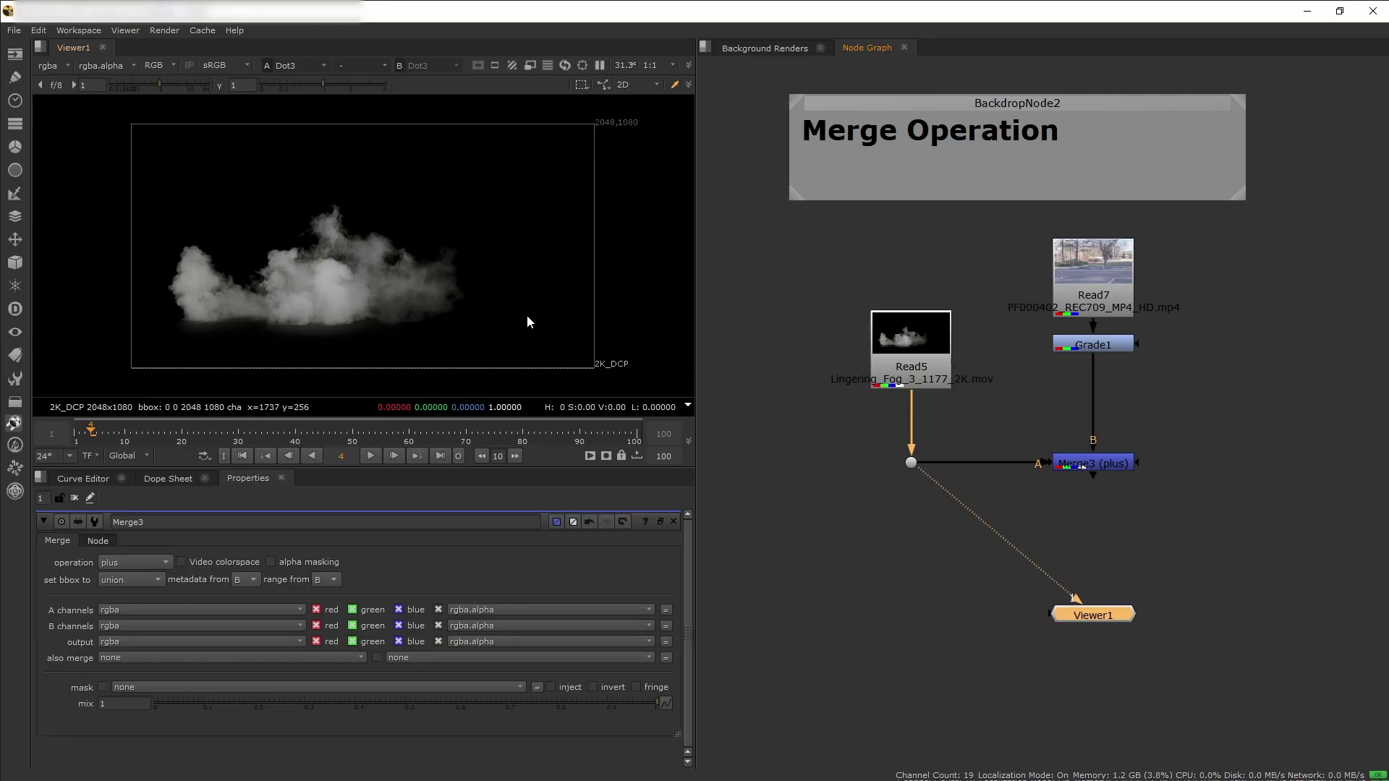
pyautogui.click(1084, 463)
pyautogui.press('1')
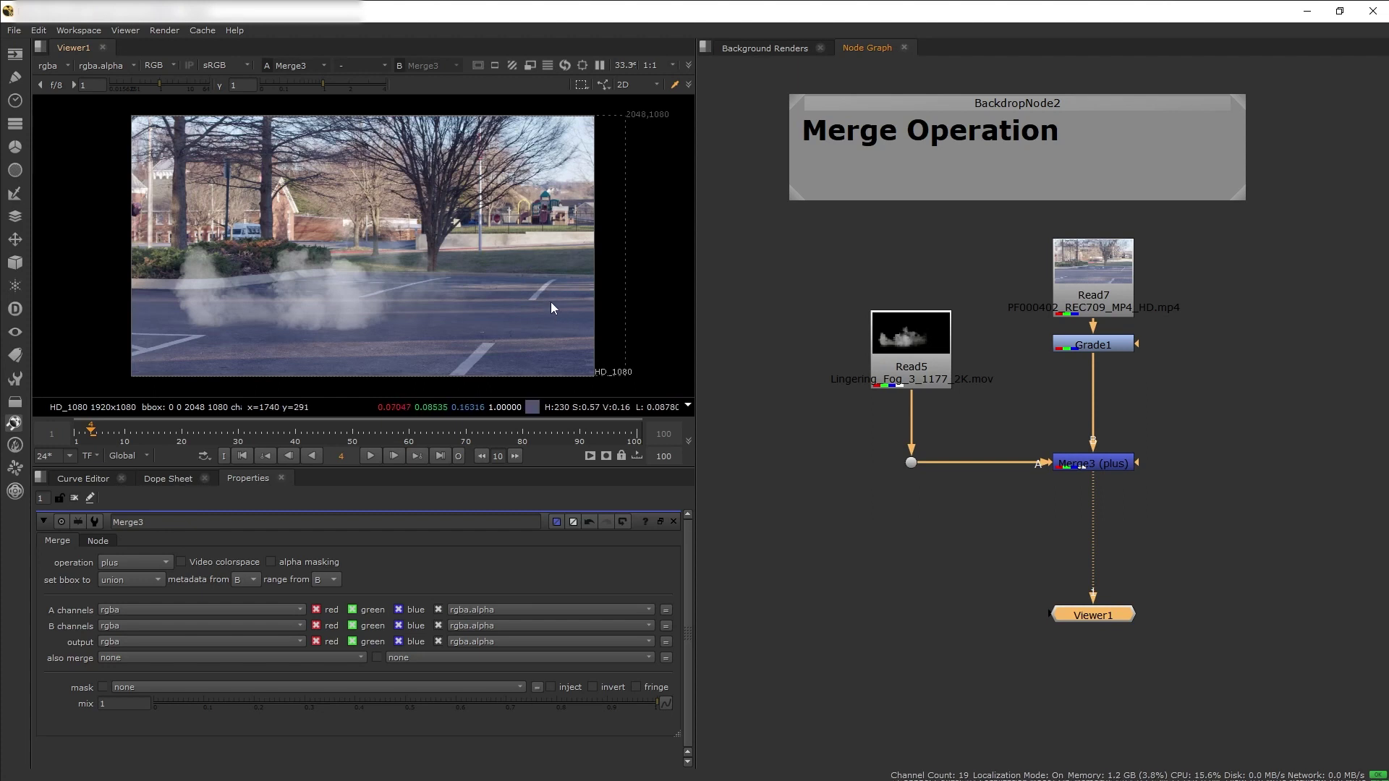
# - Check the fog element against the Merge3 composite and examine the blended fog up close
pyautogui.hotkey('ctrl', 'z')
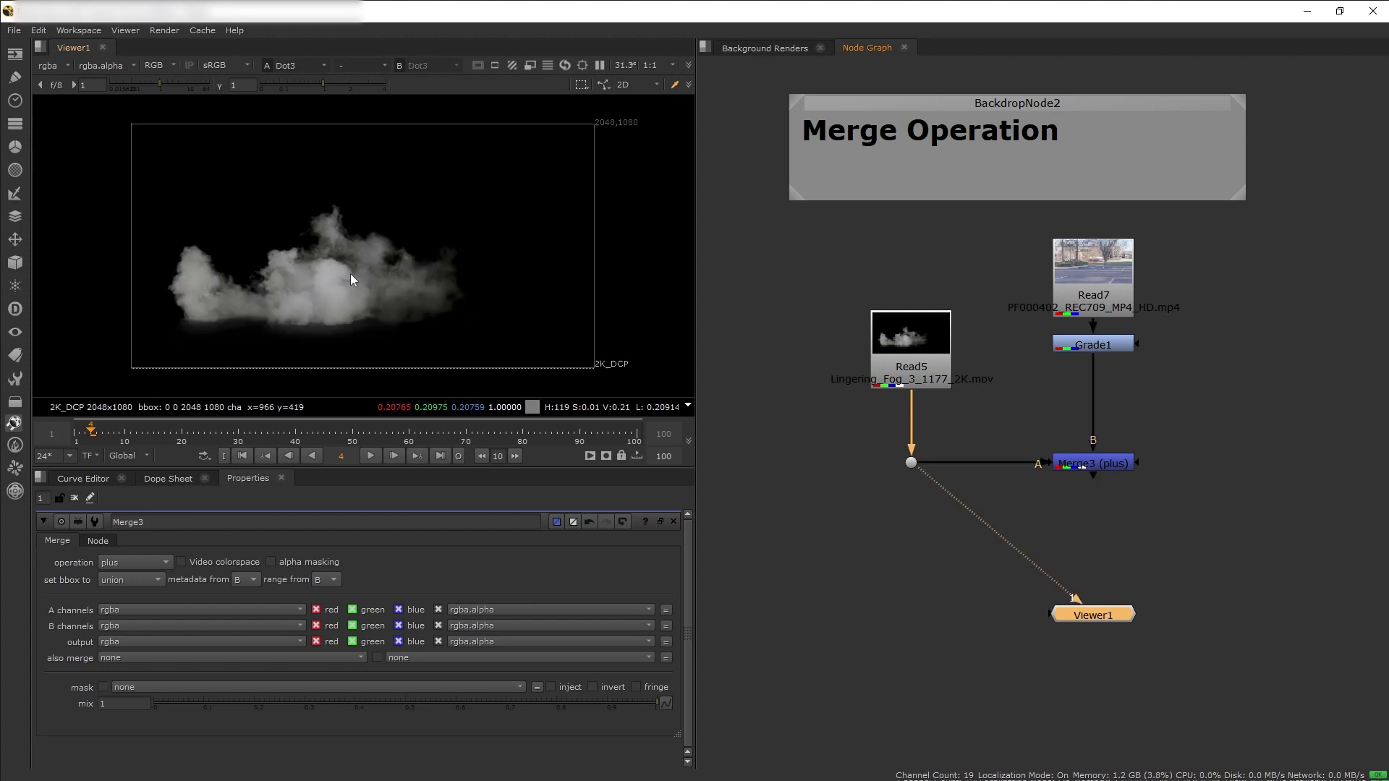
pyautogui.click(1130, 465)
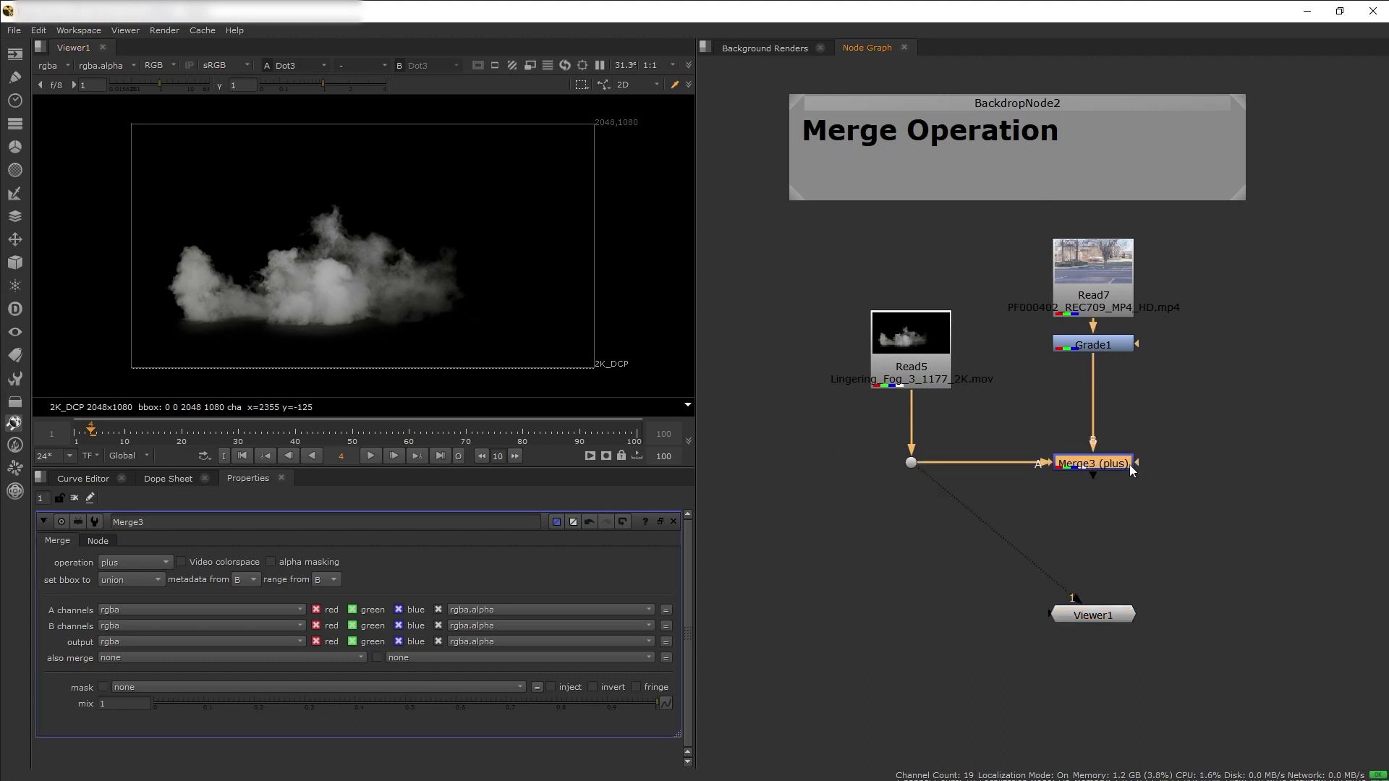
pyautogui.press('1')
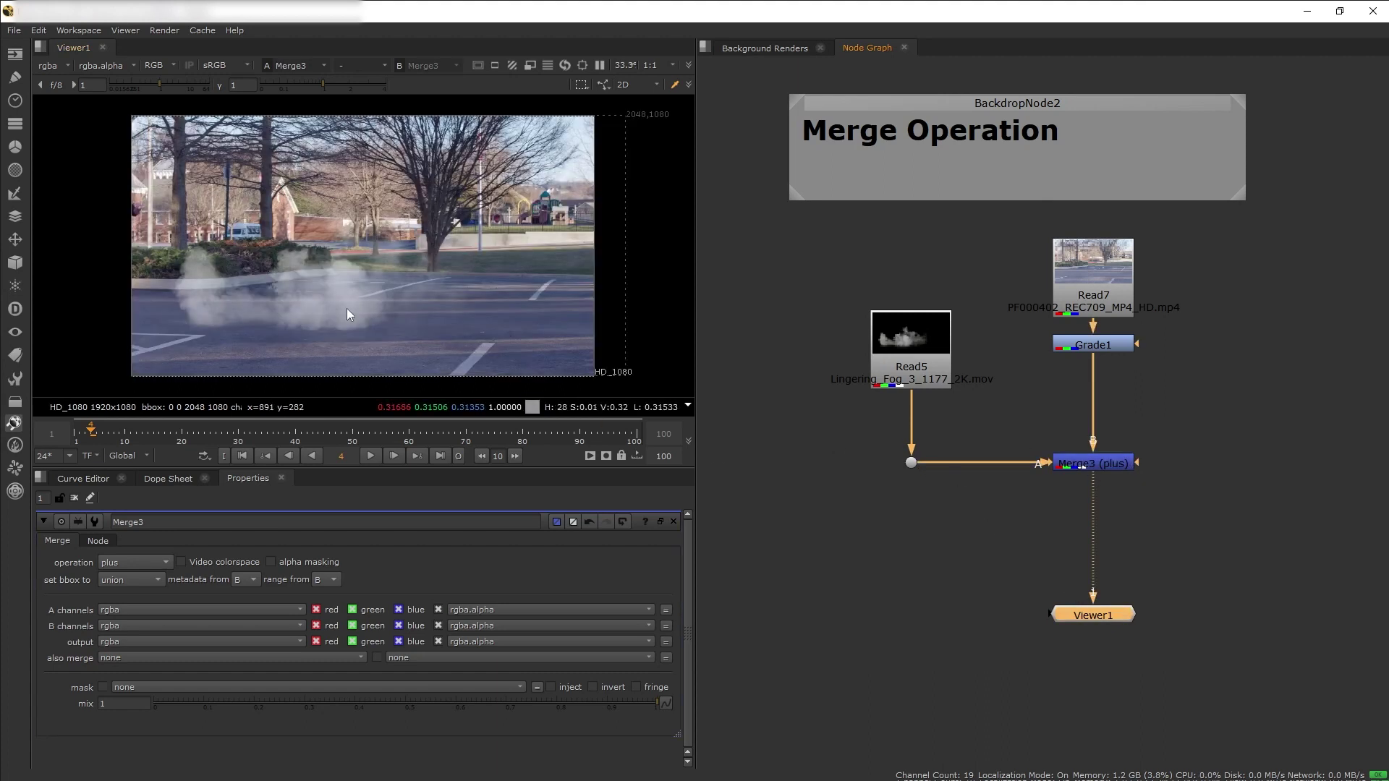
pyautogui.scroll(2, 345, 308)
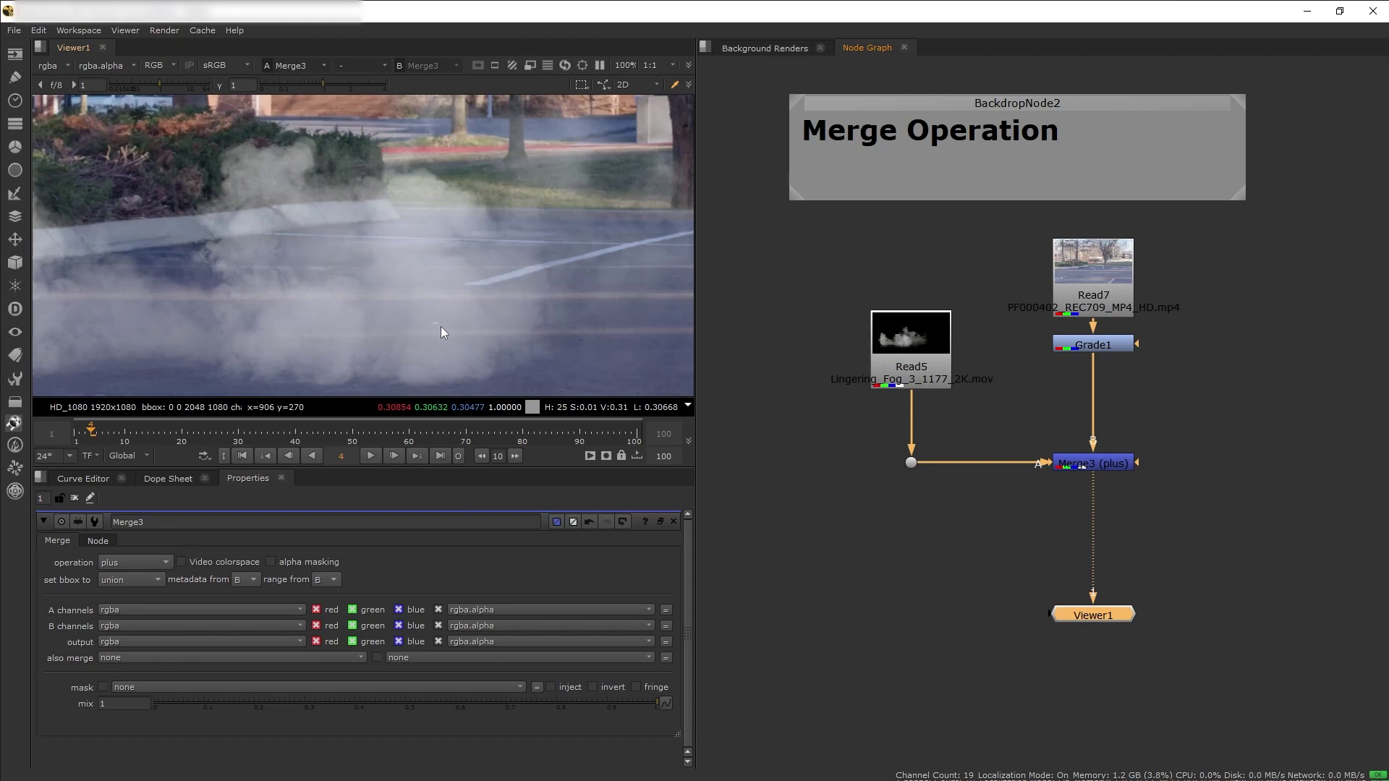
pyautogui.scroll(-1, 476, 358)
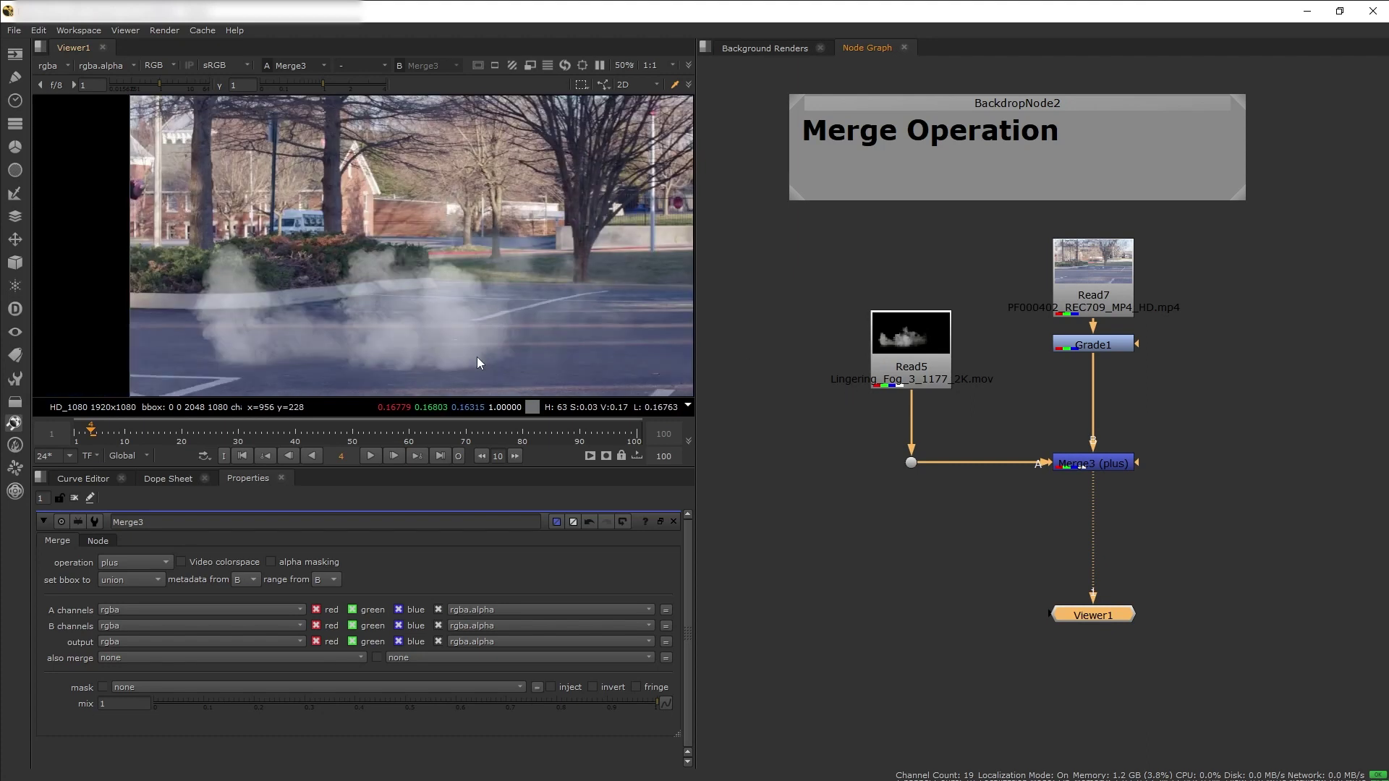
# - View the lens flare footage through Reformat1, framing the whole image
pyautogui.moveTo(879, 486); pyautogui.dragTo(1028, 467, button='middle')
pyautogui.press('1')
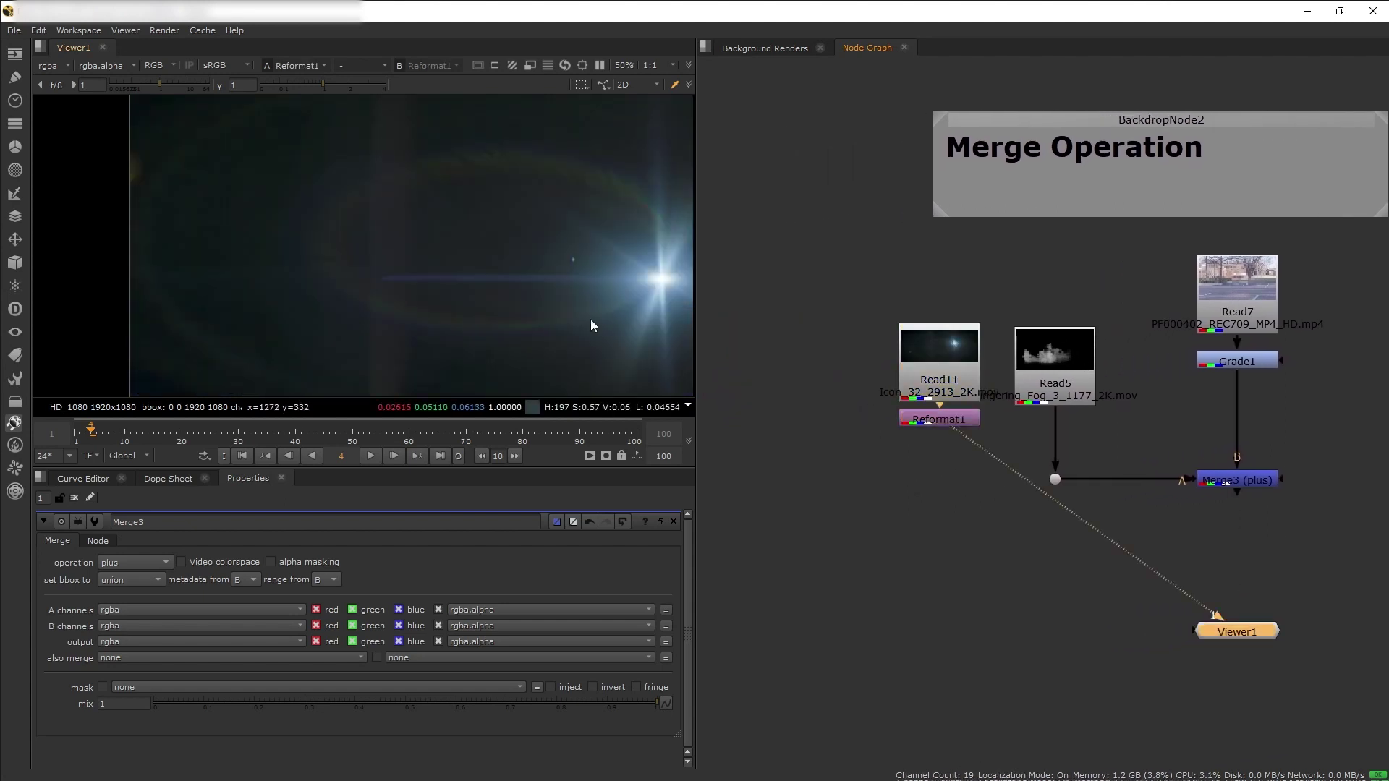
pyautogui.scroll(-1, 588, 319)
pyautogui.moveTo(536, 307); pyautogui.dragTo(426, 266, button='middle')
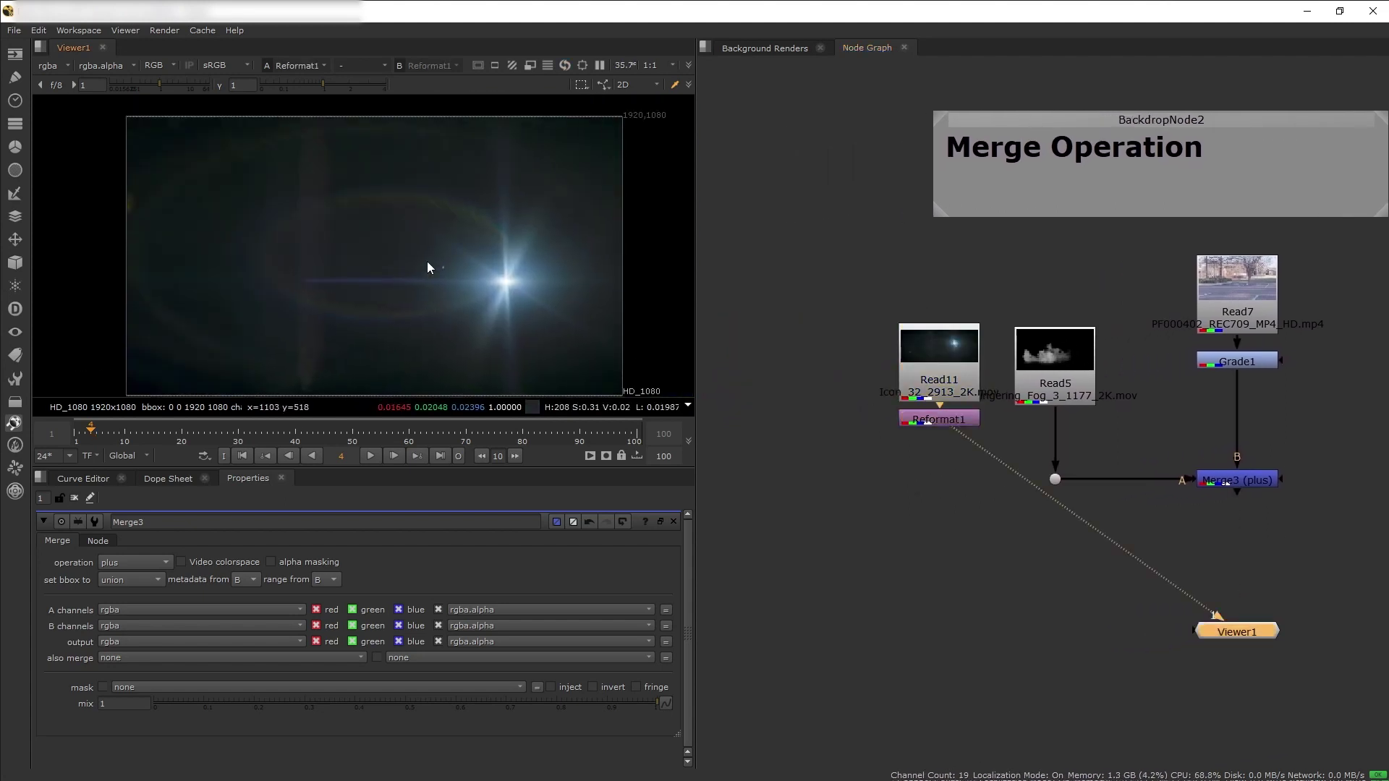
# - Try the lens flare in Merge3's A input by connecting the dot to Reformat1, then undo that connection
pyautogui.click(1234, 480)
pyautogui.press('1')
pyautogui.moveTo(1055, 467); pyautogui.dragTo(943, 421)
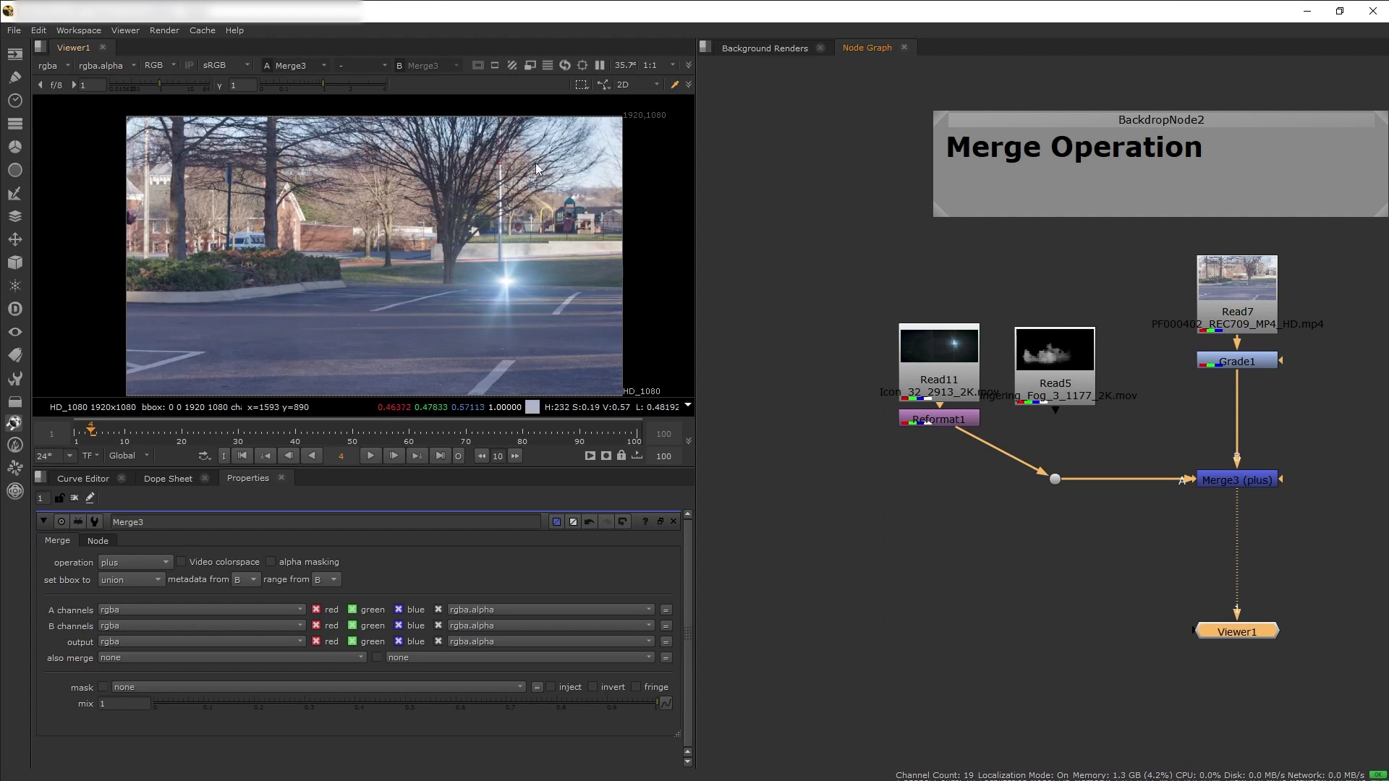
pyautogui.hotkey('ctrl', 'z')
# - Set Merge3's operation to screen and examine the fog up close
pyautogui.click(1230, 484)
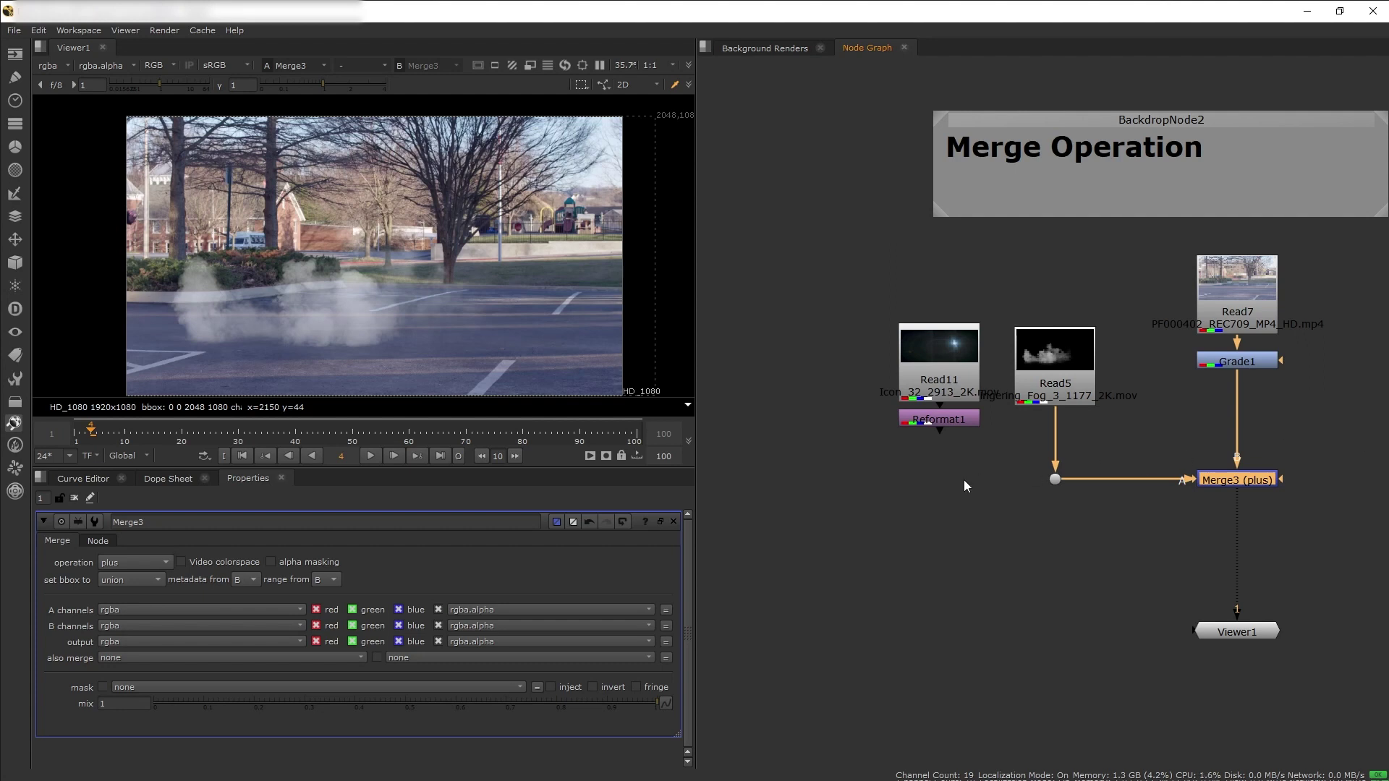
pyautogui.click(136, 563)
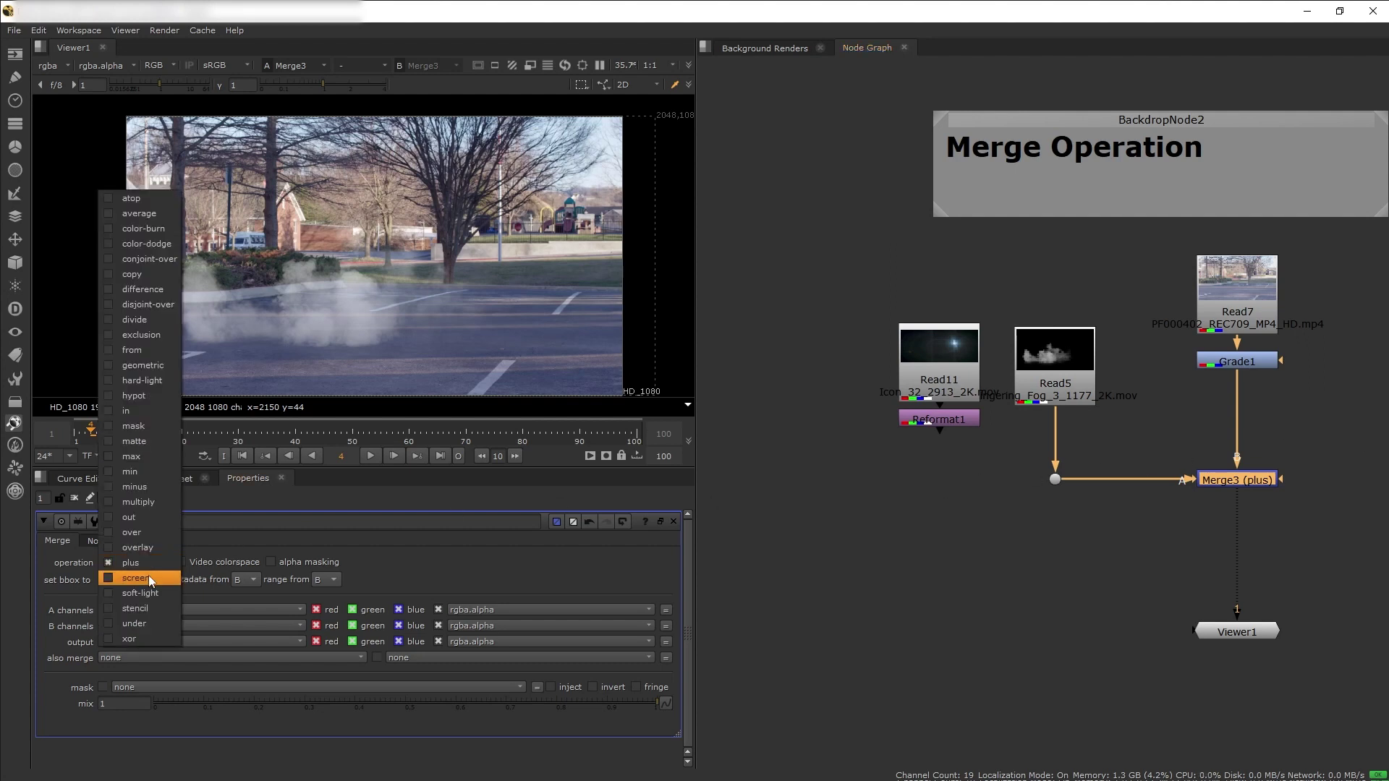
pyautogui.click(149, 578)
pyautogui.scroll(3, 356, 372)
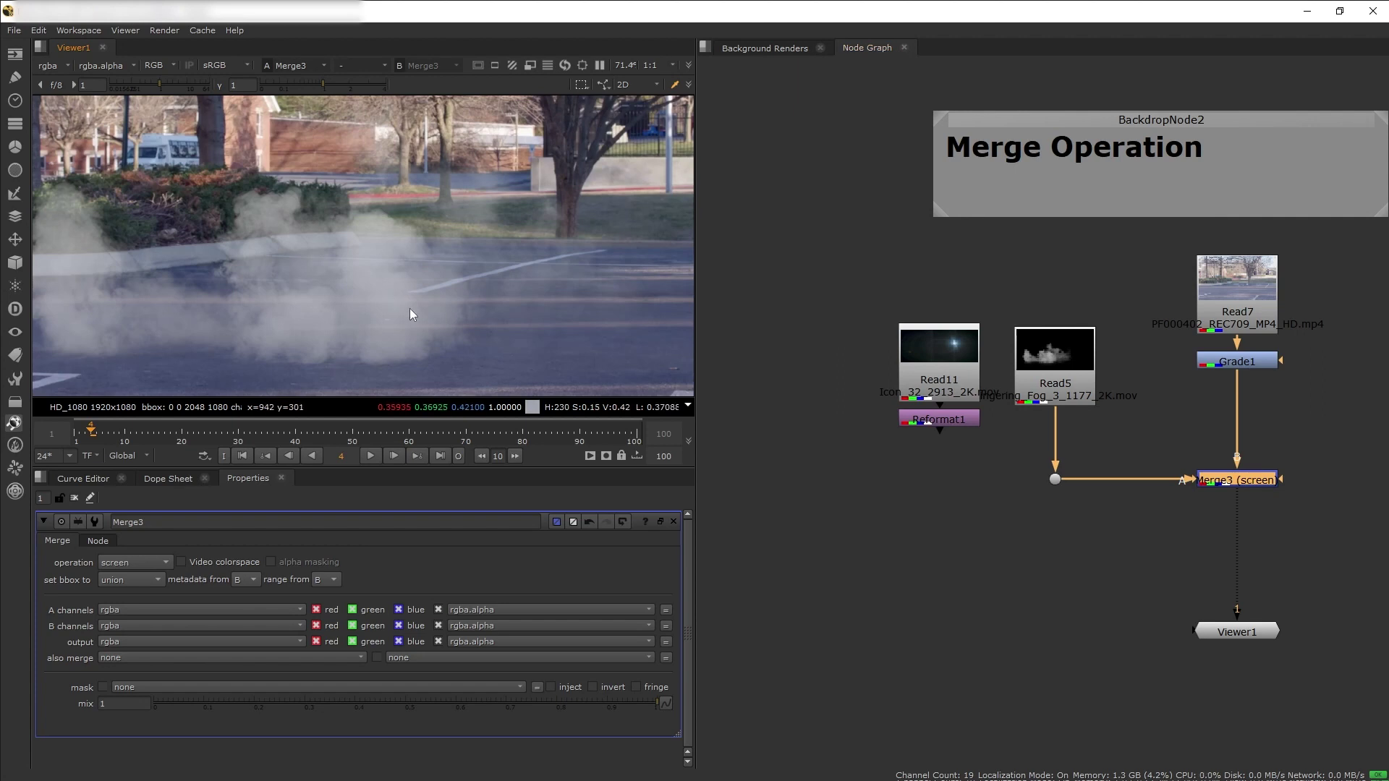
# - Switch Merge3's operation between plus and screen to compare how the fog blends, ending on screen
pyautogui.click(152, 562)
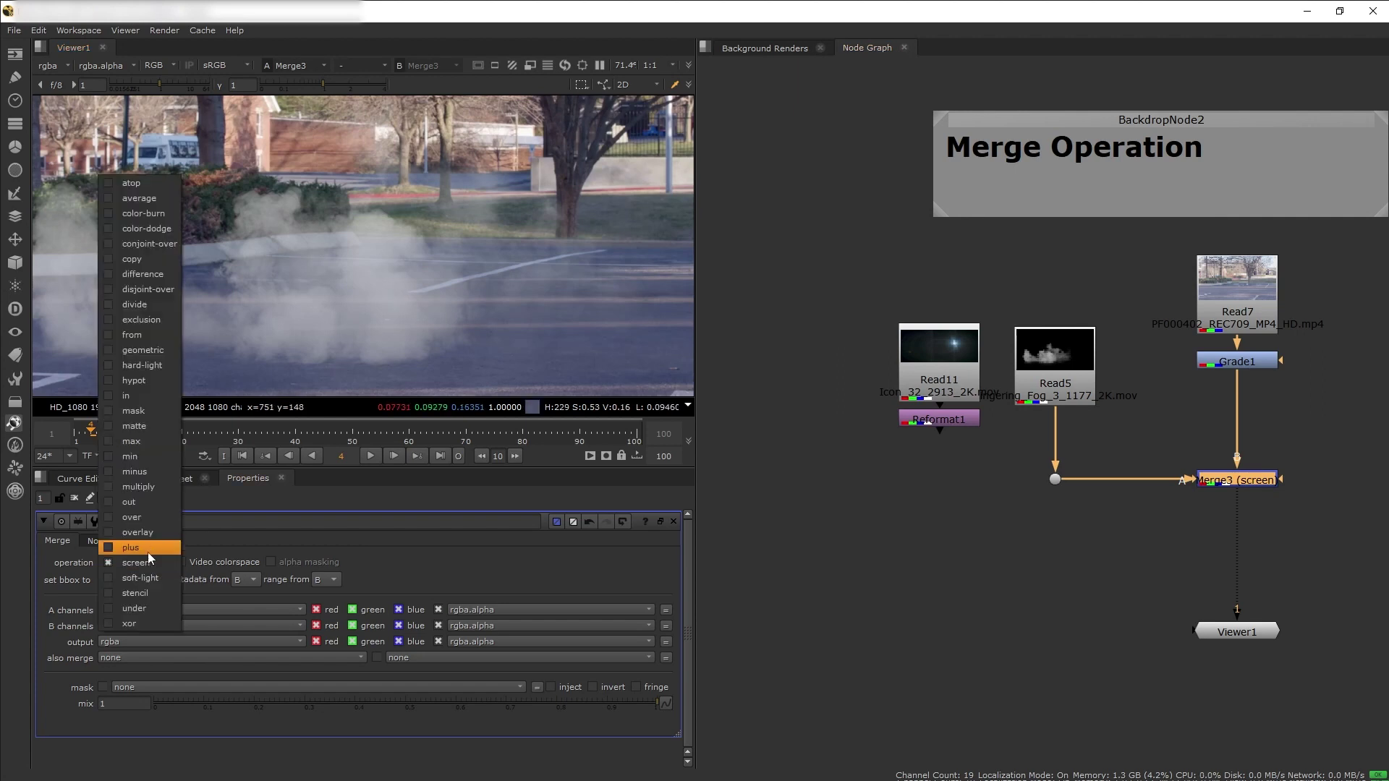
pyautogui.click(131, 547)
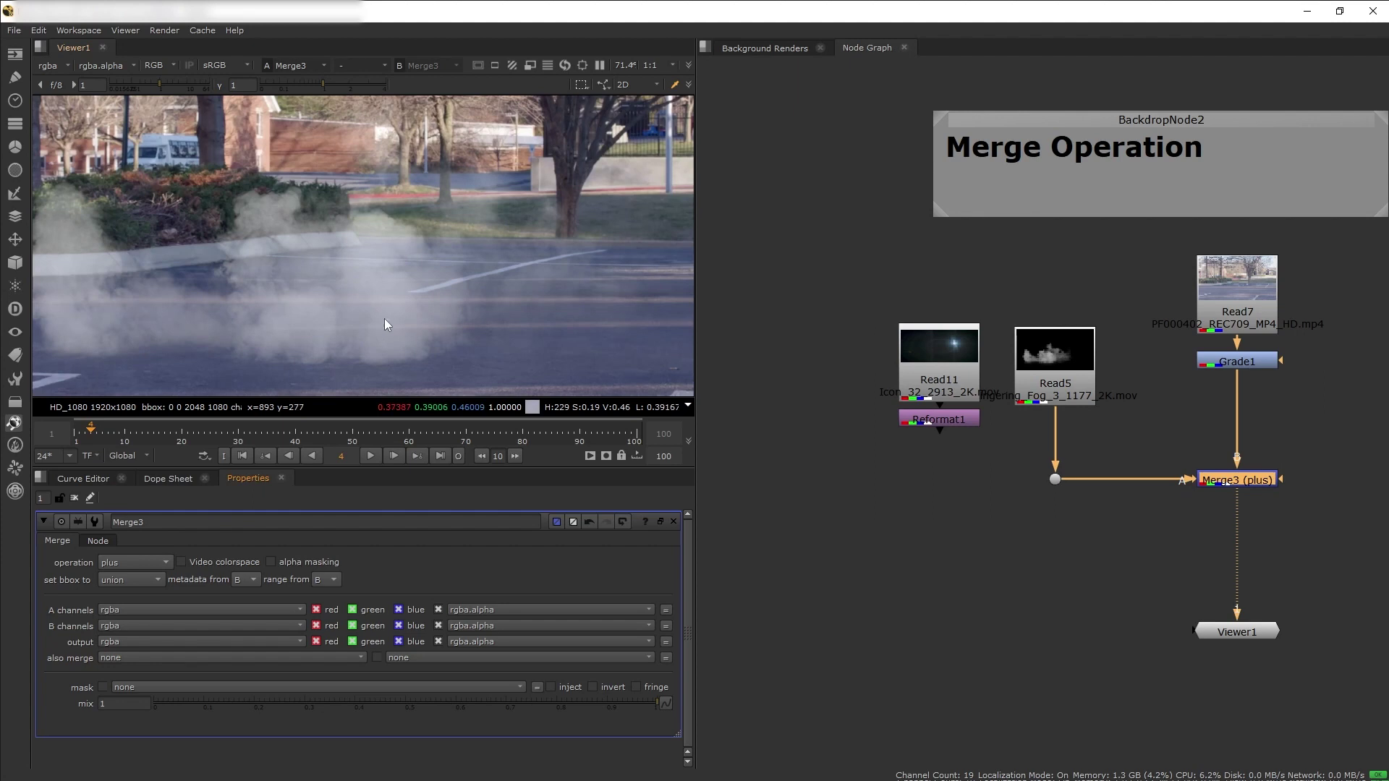
pyautogui.click(125, 562)
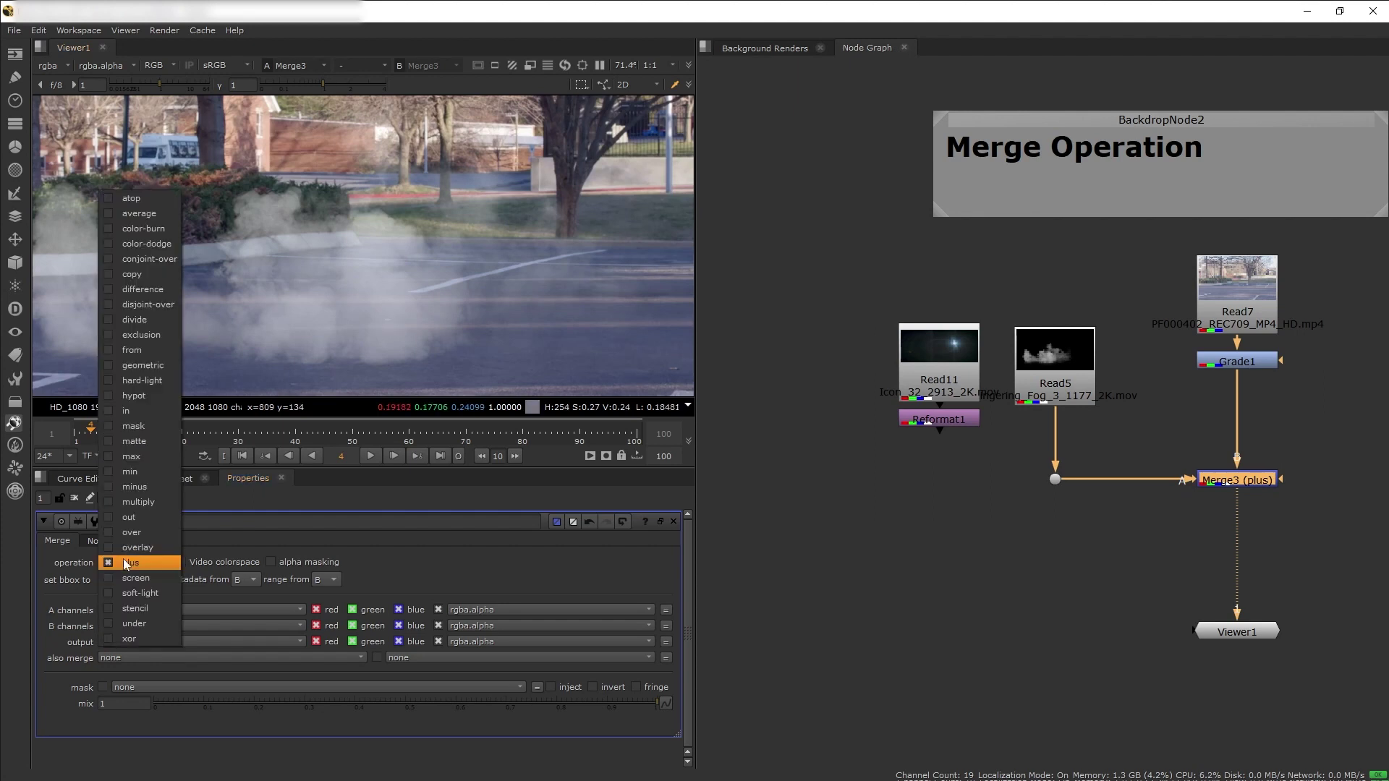
pyautogui.click(153, 579)
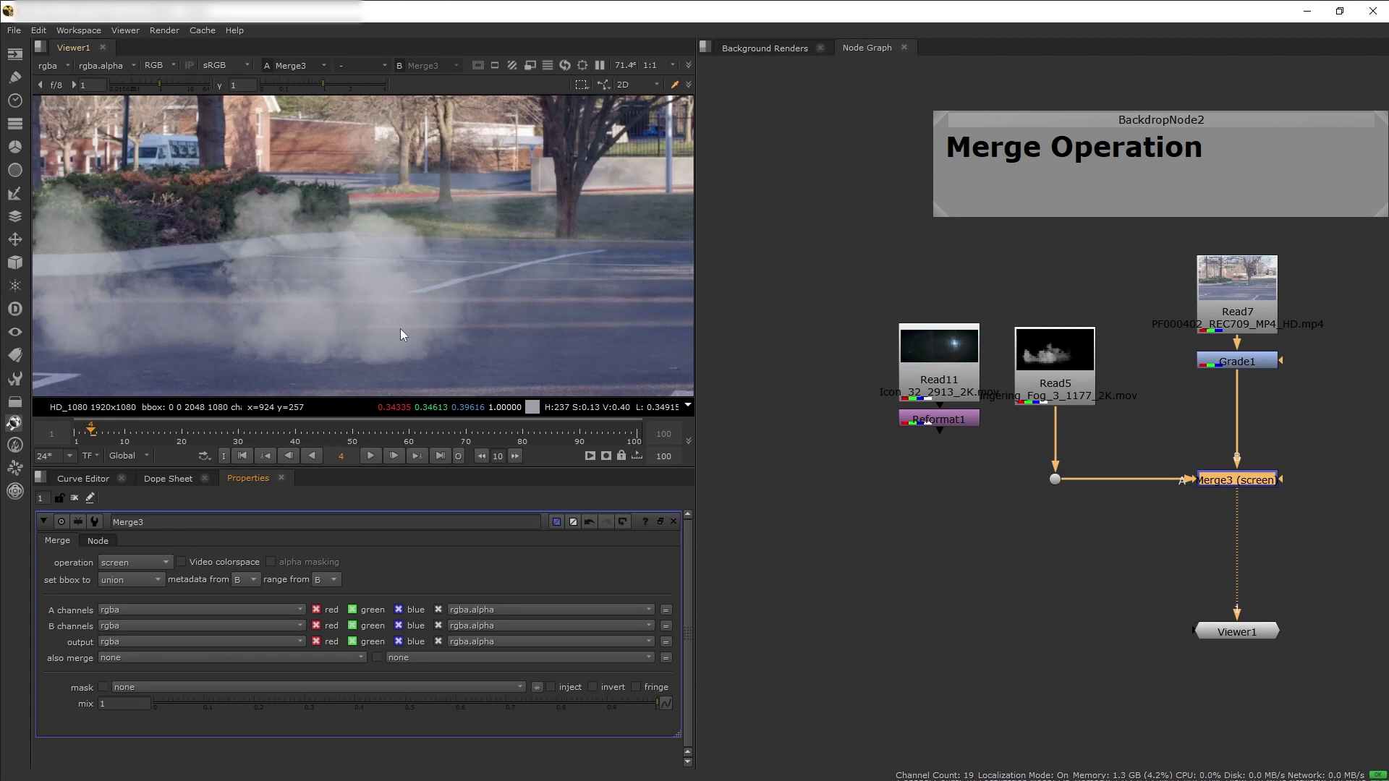
pyautogui.scroll(1, 145, 561)
pyautogui.click(145, 562)
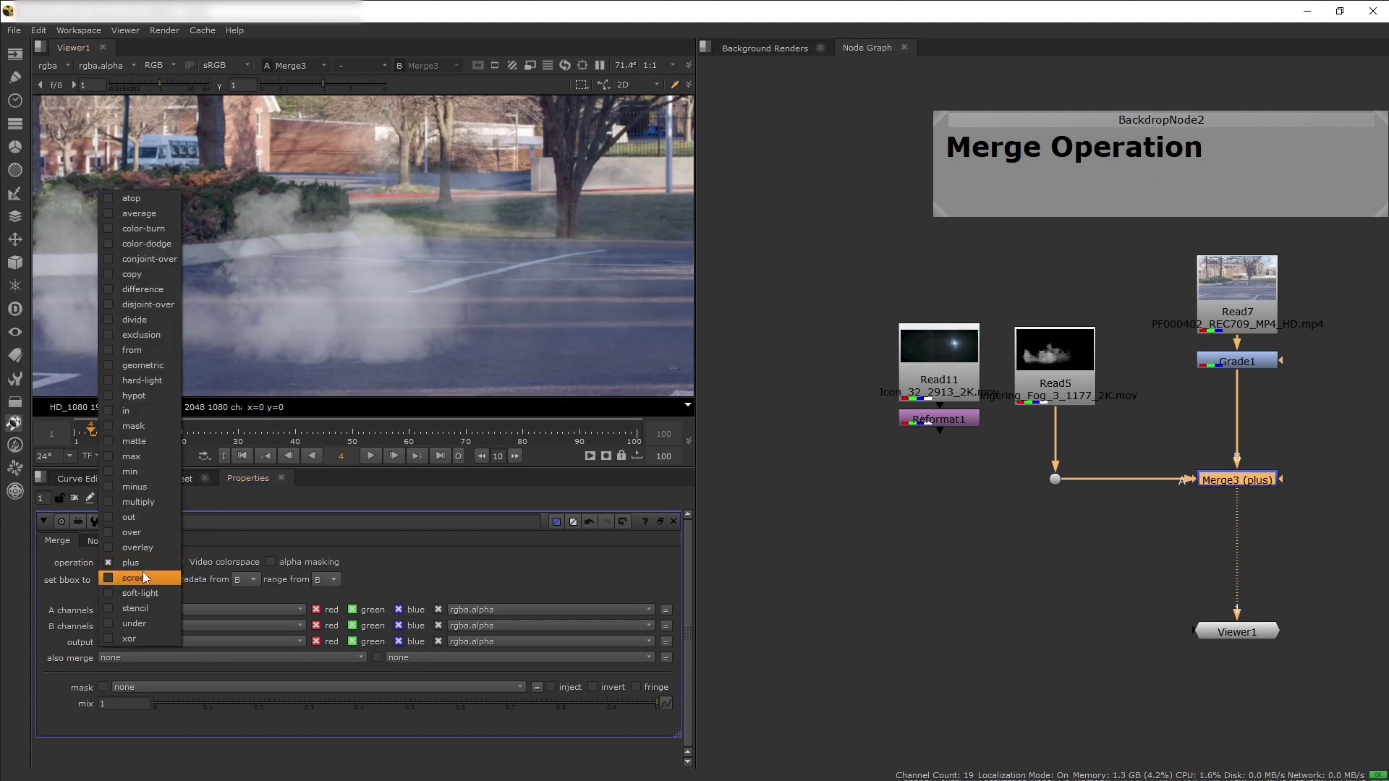
pyautogui.click(144, 578)
# - View the Read5 fog footage alone, then the whole Merge3 composite again
pyautogui.moveTo(1235, 515); pyautogui.dragTo(1146, 496, button='middle')
pyautogui.click(962, 384)
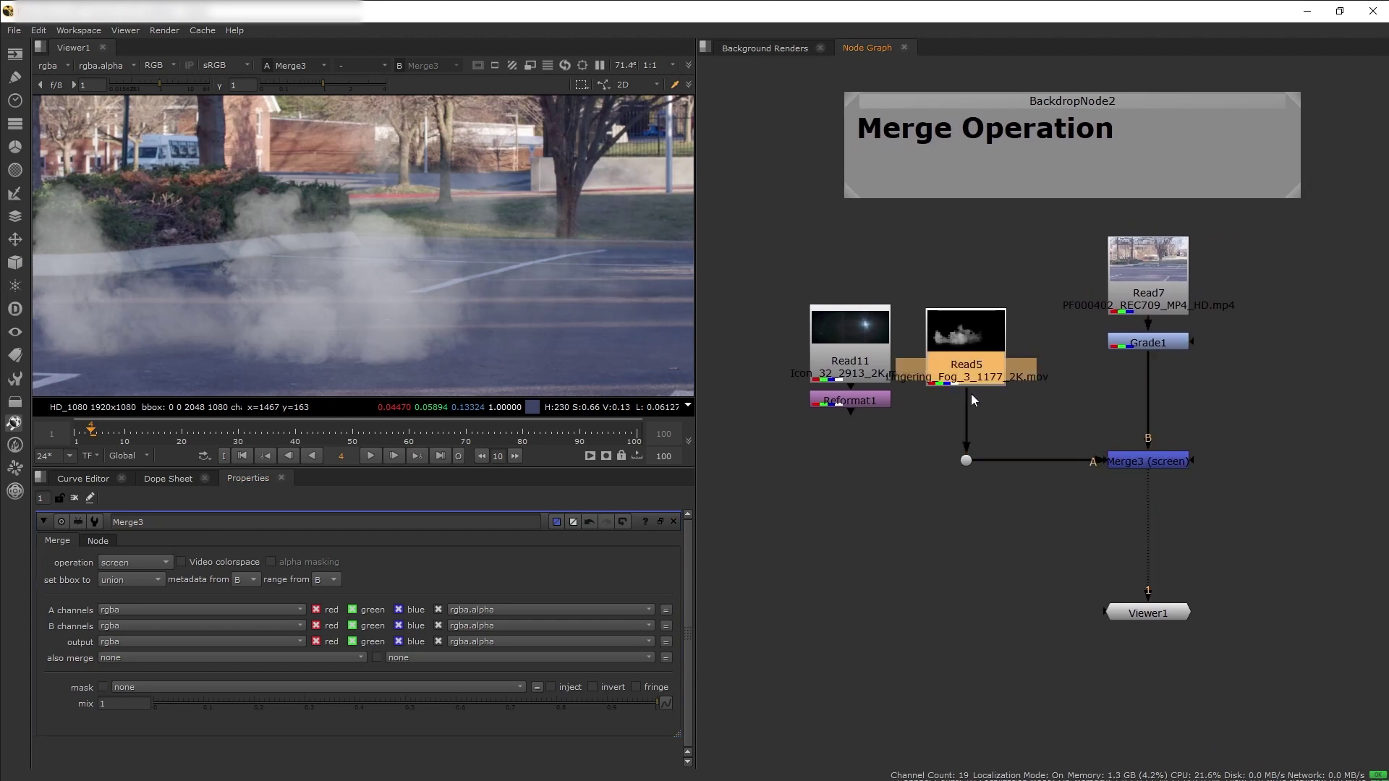
pyautogui.press('1')
pyautogui.press('1')
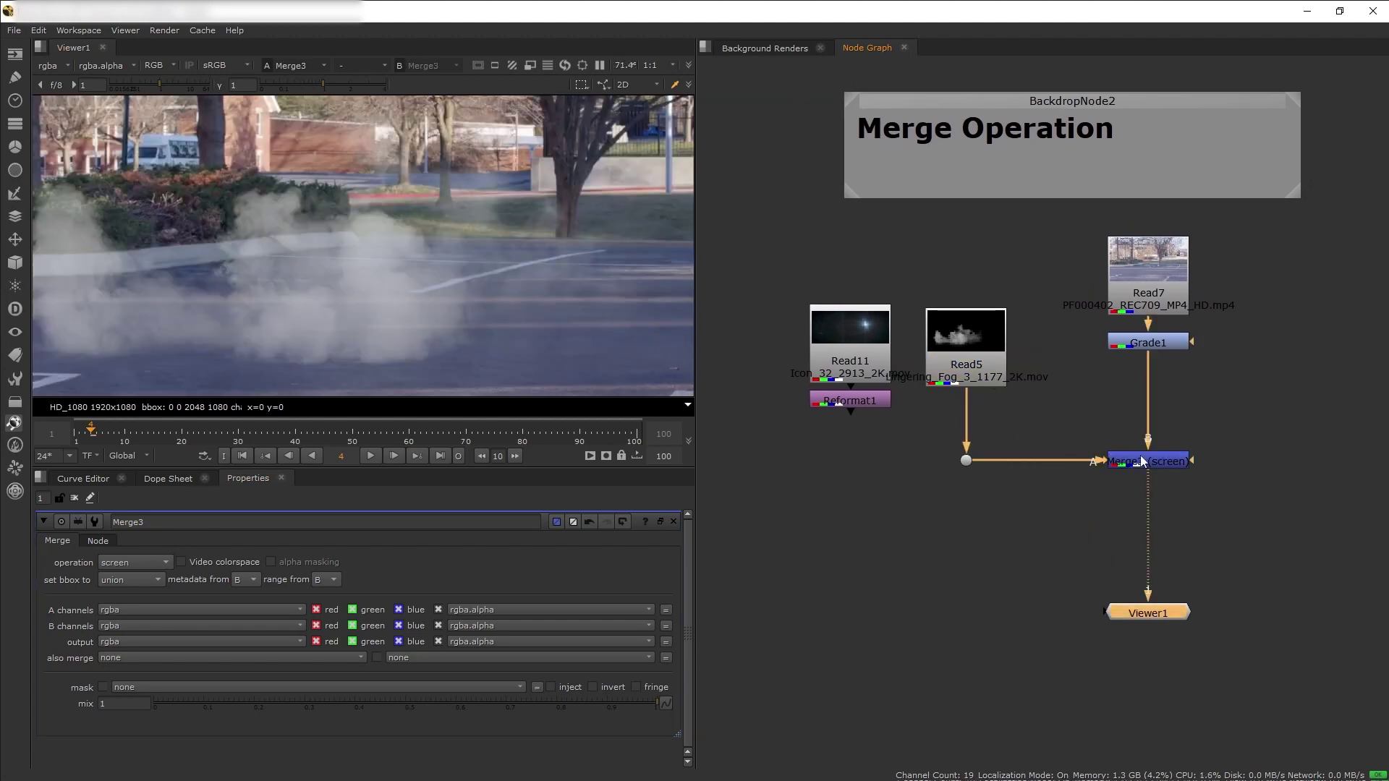
pyautogui.scroll(-2, 418, 319)
pyautogui.scroll(-1, 418, 318)
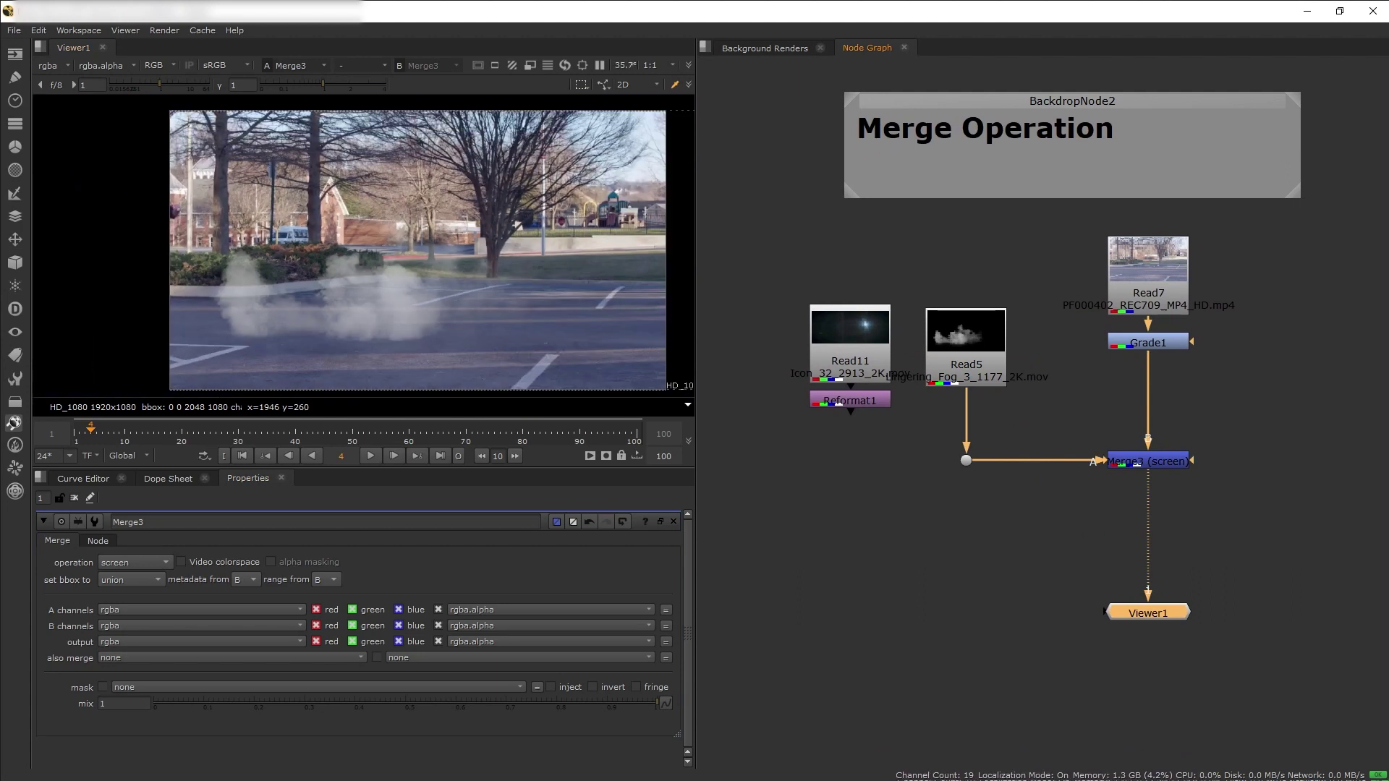
# - View the fog at the dot feeding Merge3, check its alpha channel, and return to the RGB composite
pyautogui.click(967, 460)
pyautogui.press('1')
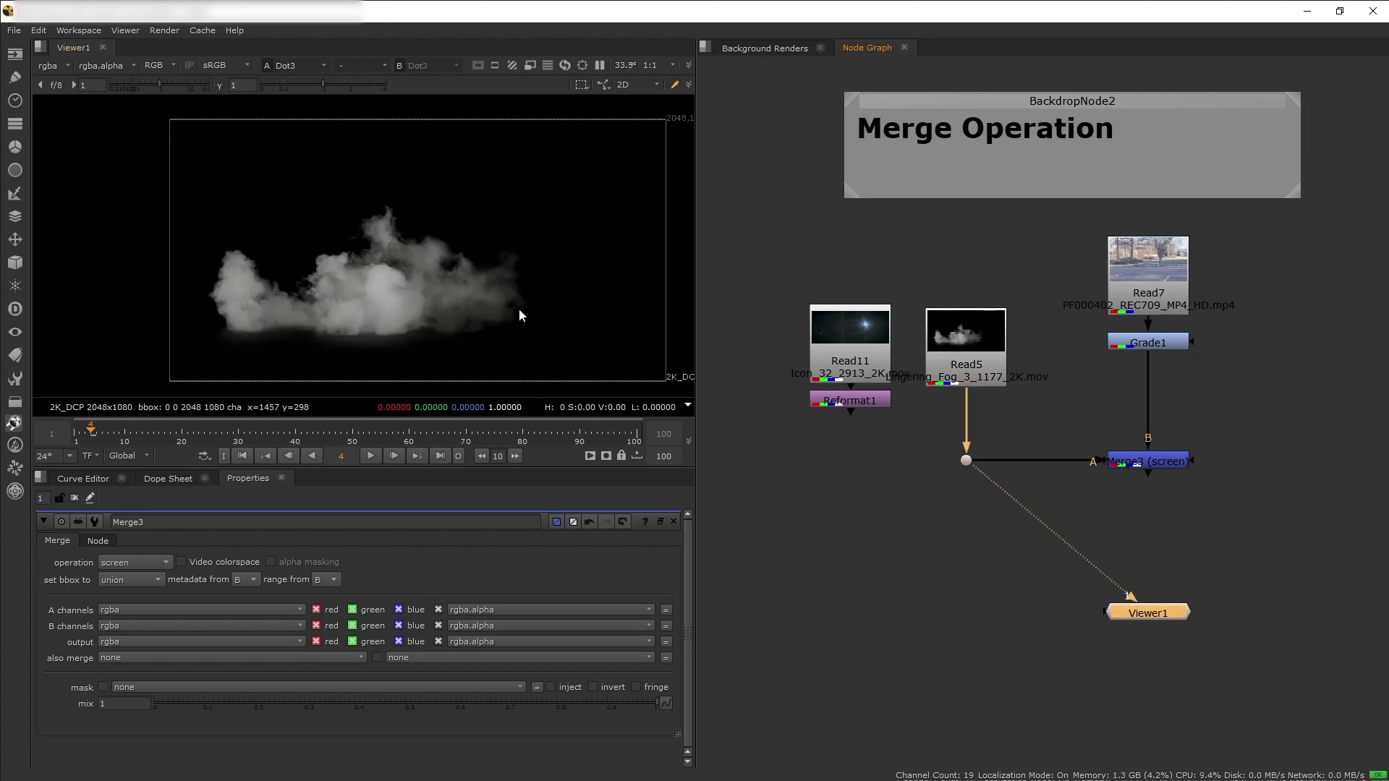
pyautogui.press('a')
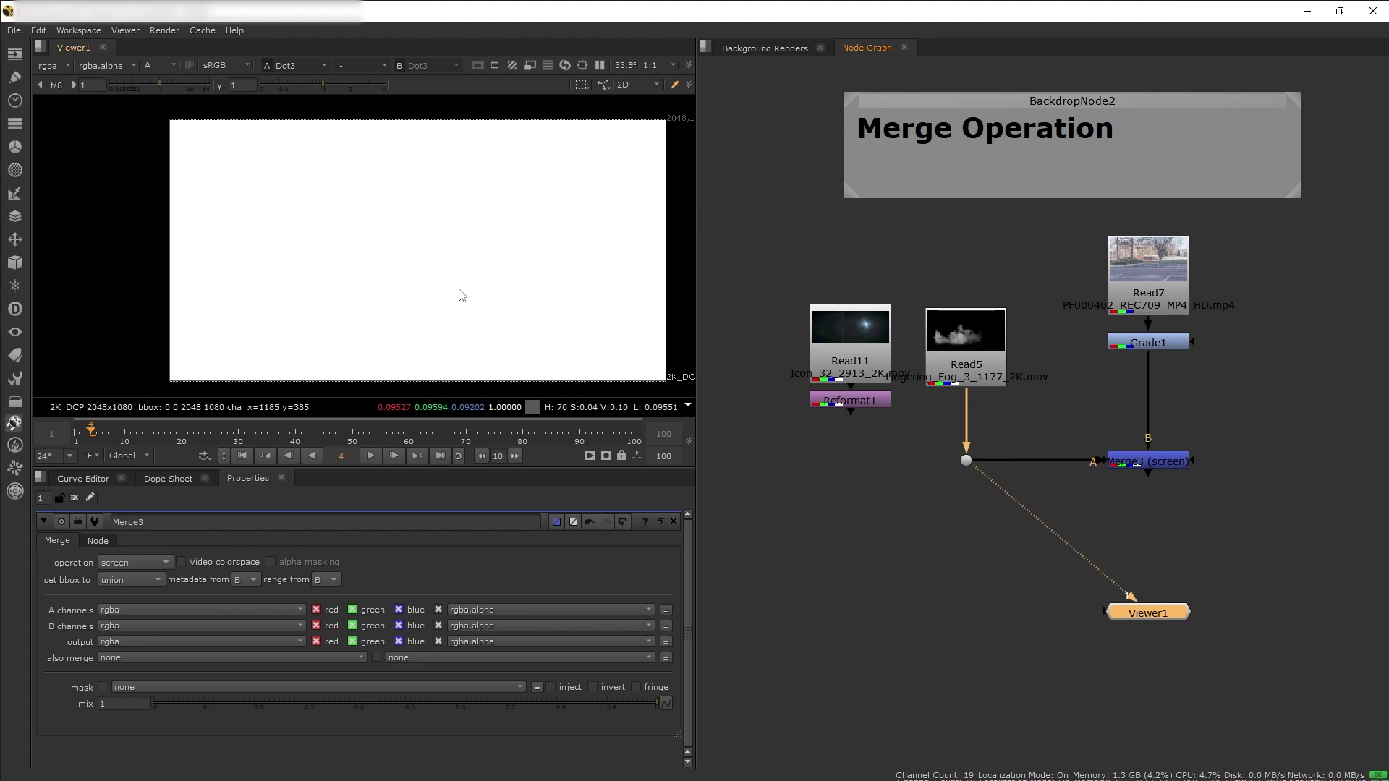
pyautogui.press('a')
pyautogui.press('1')
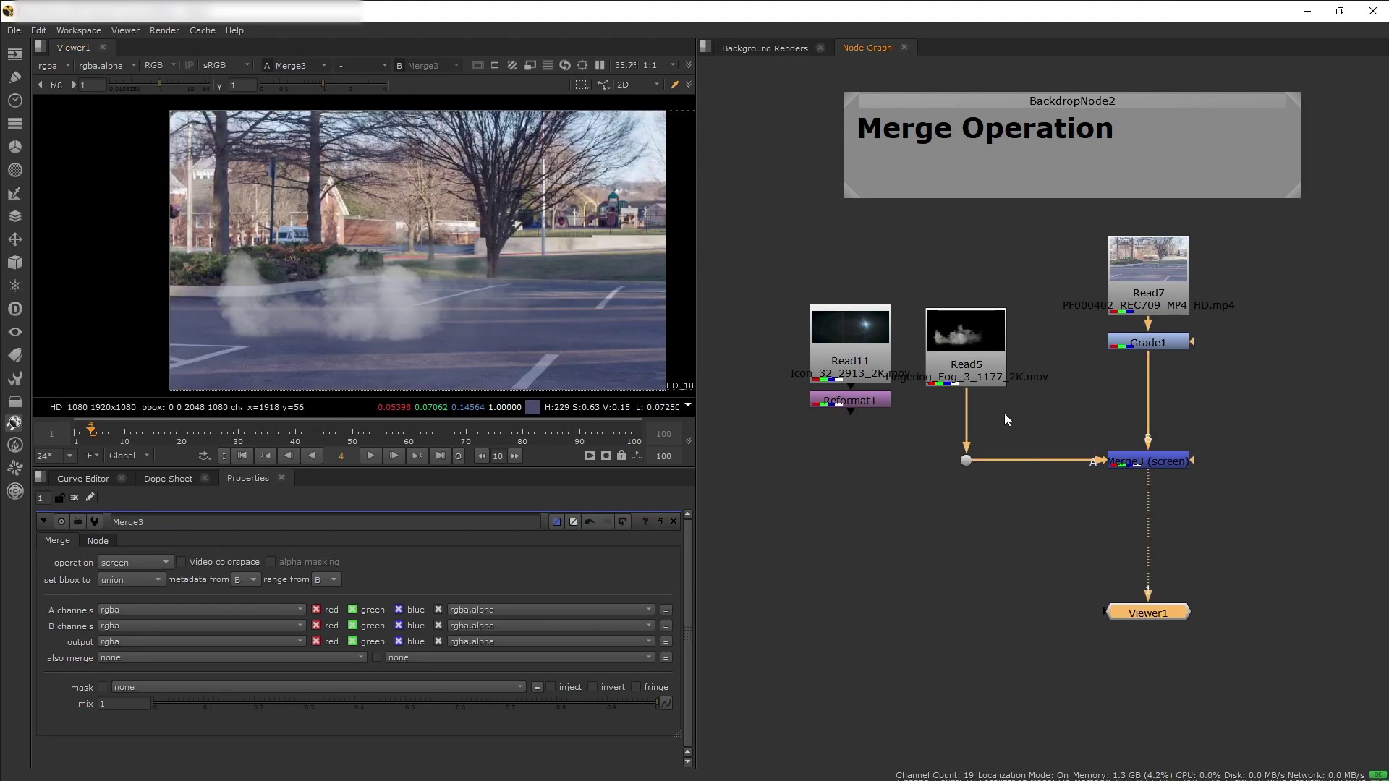
# - Compare the fog element on its own at the dot with the screened Merge3 composite
pyautogui.click(966, 460)
pyautogui.press('1')
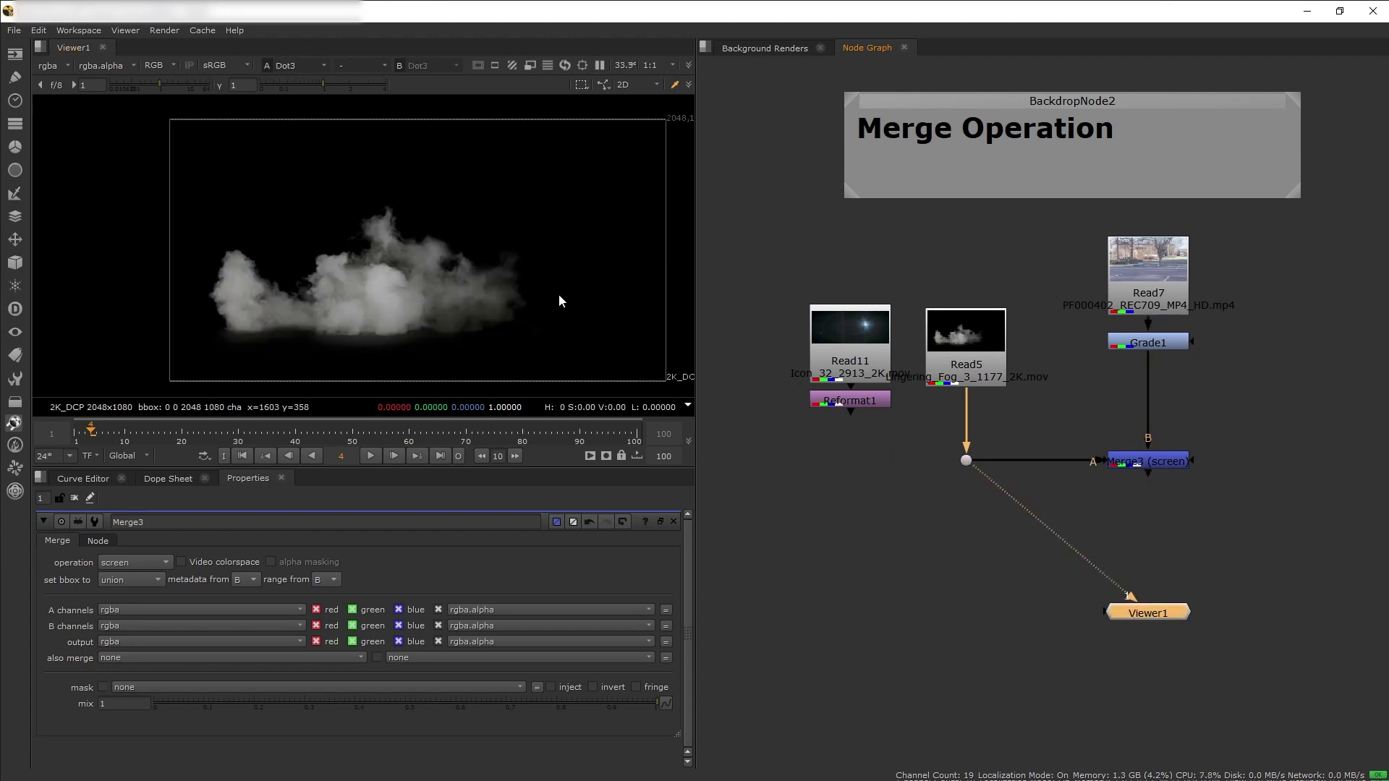
pyautogui.click(1164, 462)
pyautogui.press('1')
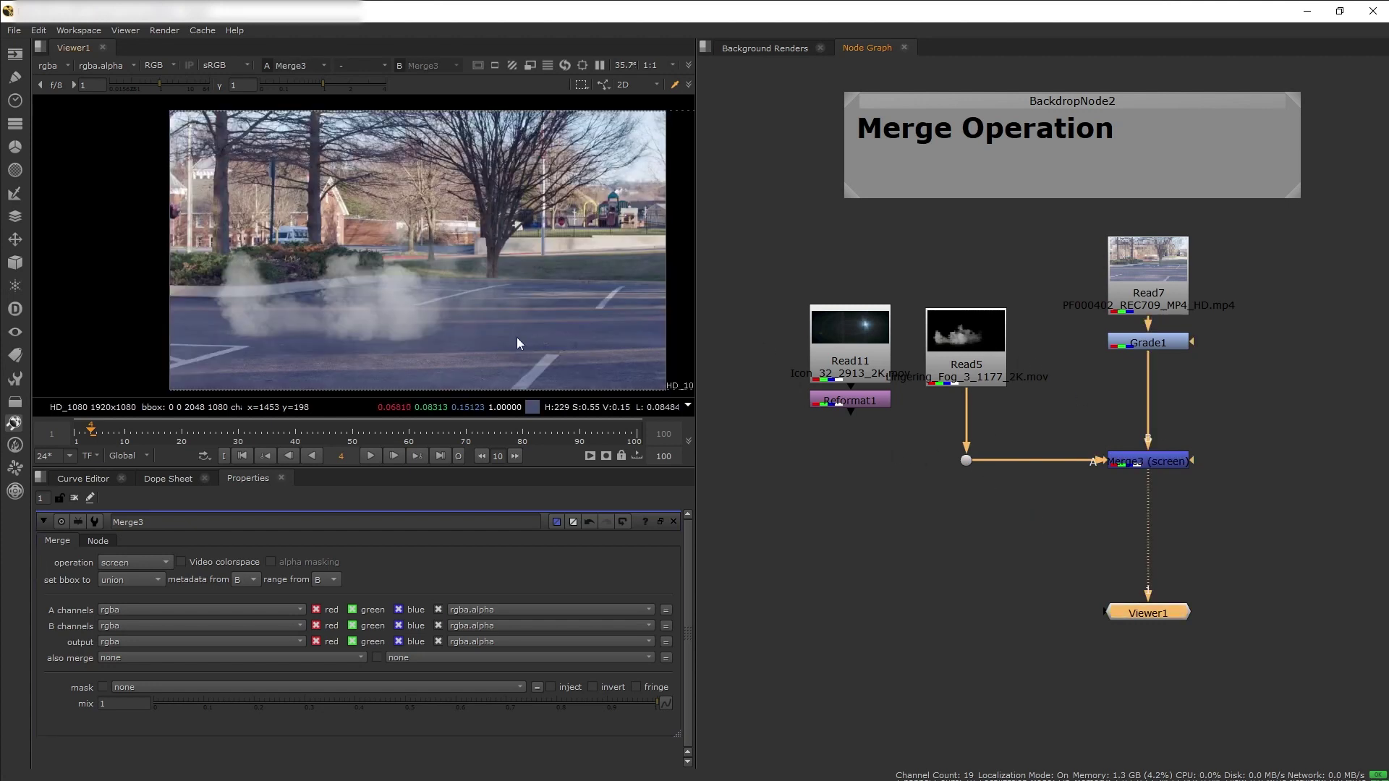
pyautogui.click(1124, 464)
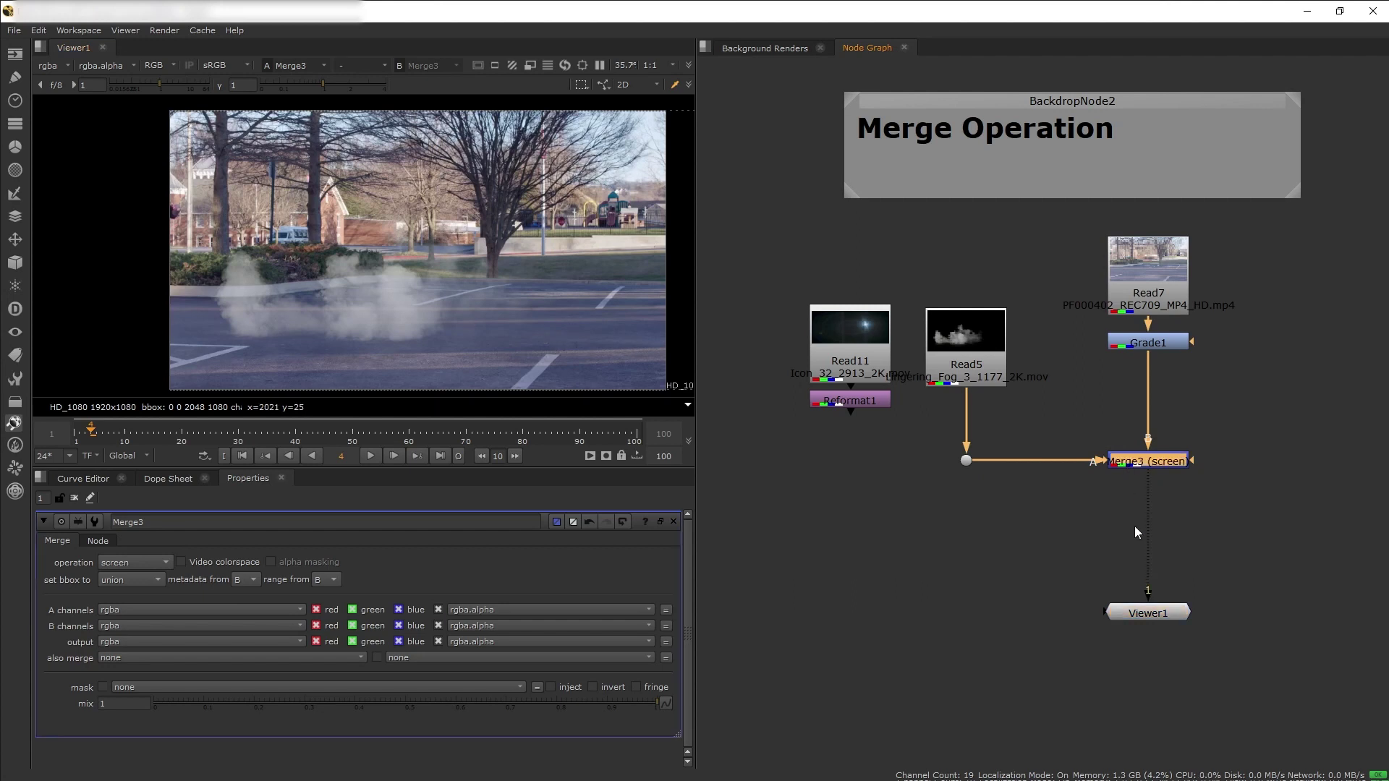
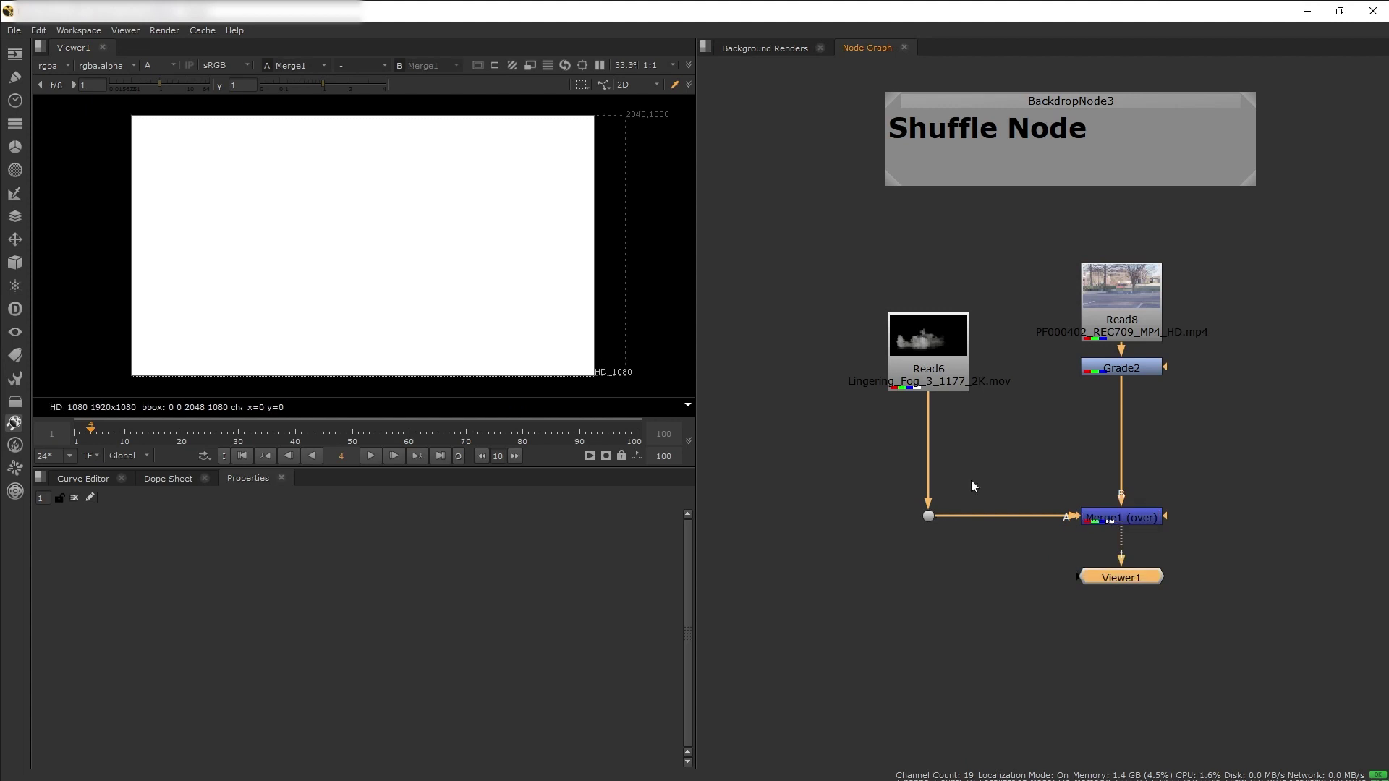
# - In the Shuffle Node setup, view the Read6 fog at its dot and check its alpha channel against RGB
pyautogui.click(928, 516)
pyautogui.press('1')
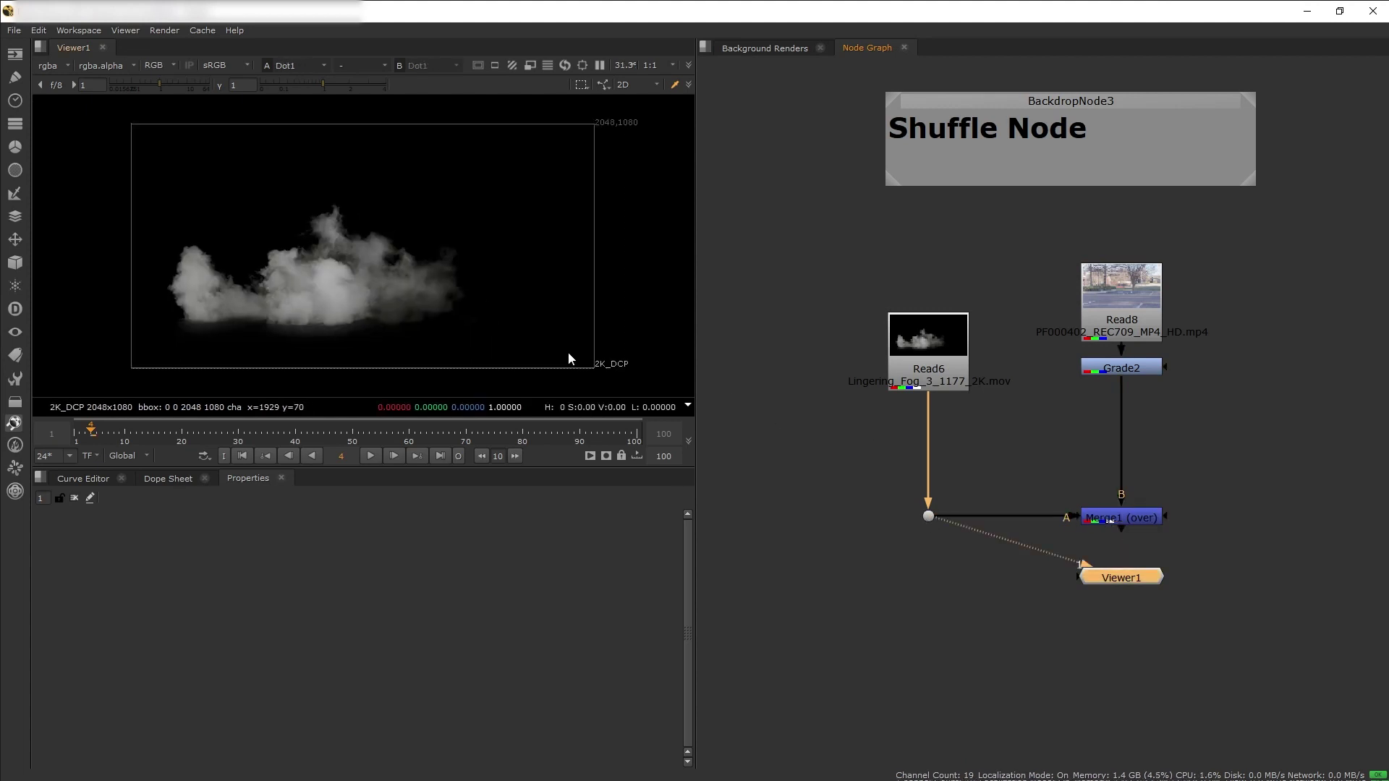
pyautogui.press('a')
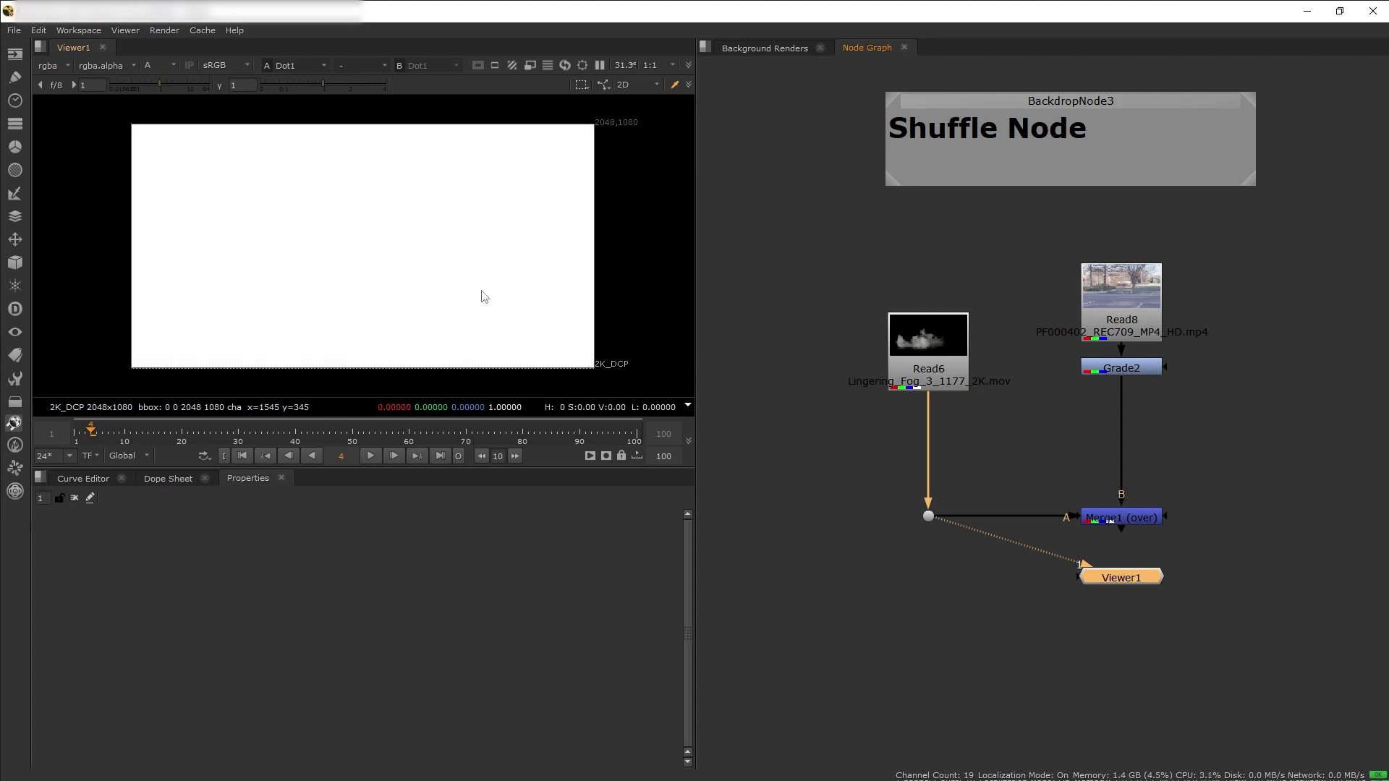
pyautogui.press('a')
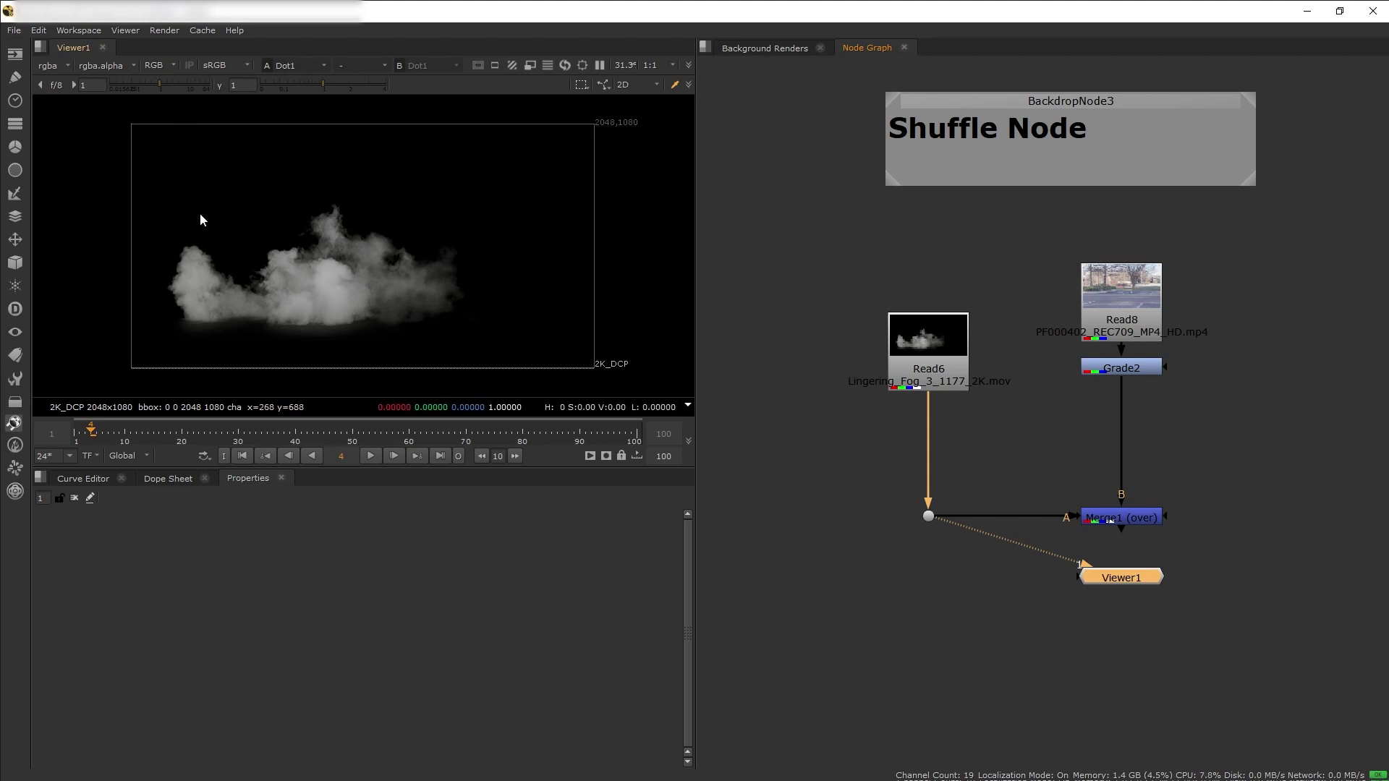
pyautogui.click(164, 64)
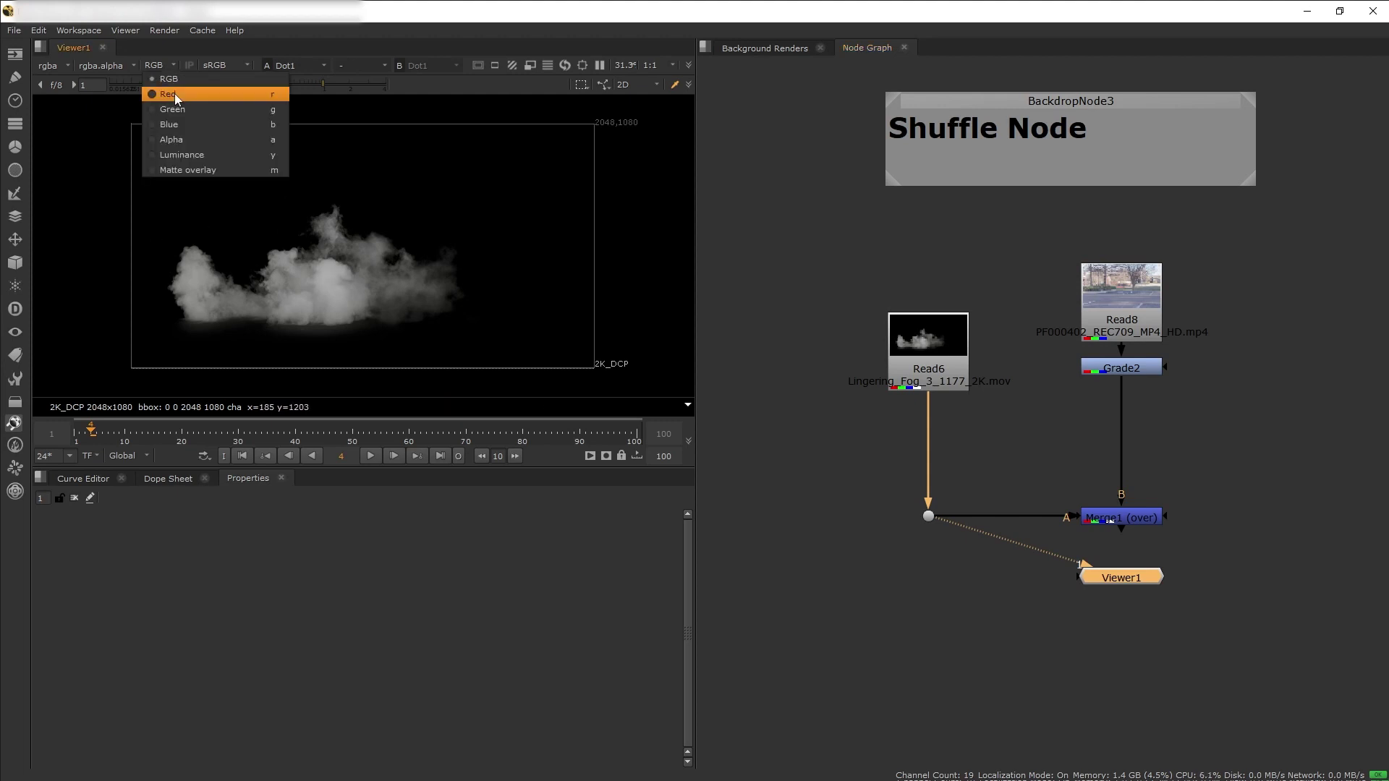
pyautogui.click(433, 266)
# - Add a Shuffle node and insert it between the Read6 fog footage and the dot feeding Merge1
pyautogui.click(974, 428)
pyautogui.press('Tab')
pyautogui.write('shuf')
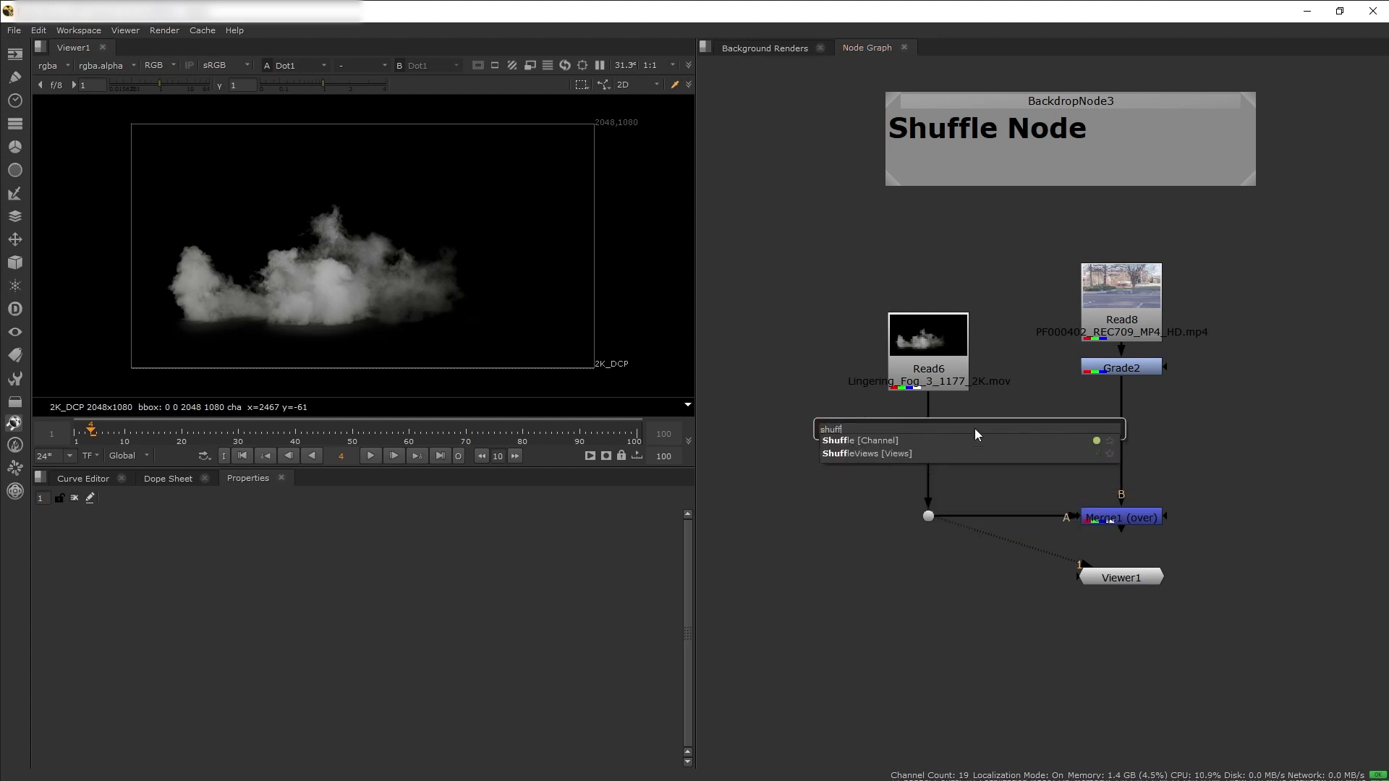
pyautogui.press('Return')
pyautogui.moveTo(978, 440); pyautogui.dragTo(904, 436)
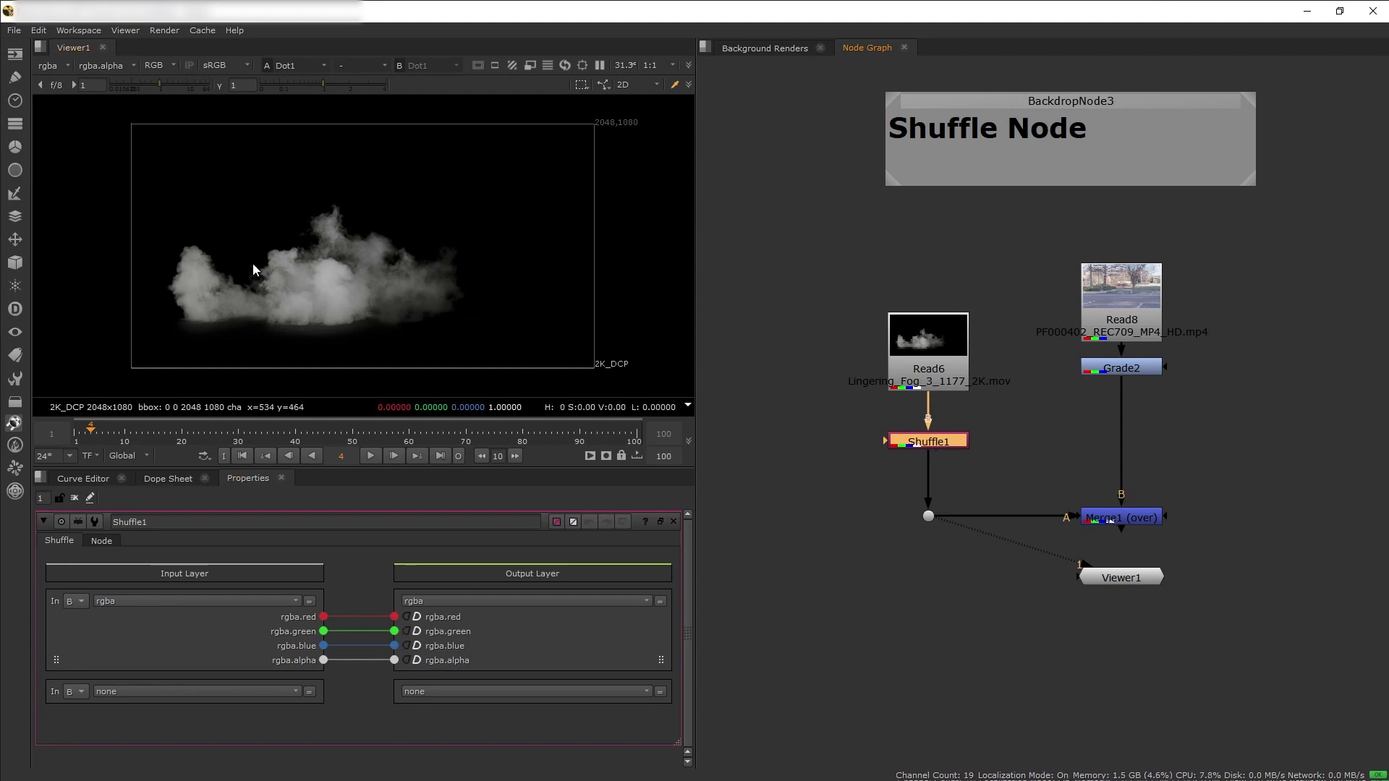
# - View the Merge1 composite, return the view to the fog dot, and select Shuffle1
pyautogui.click(1118, 516)
pyautogui.press('1')
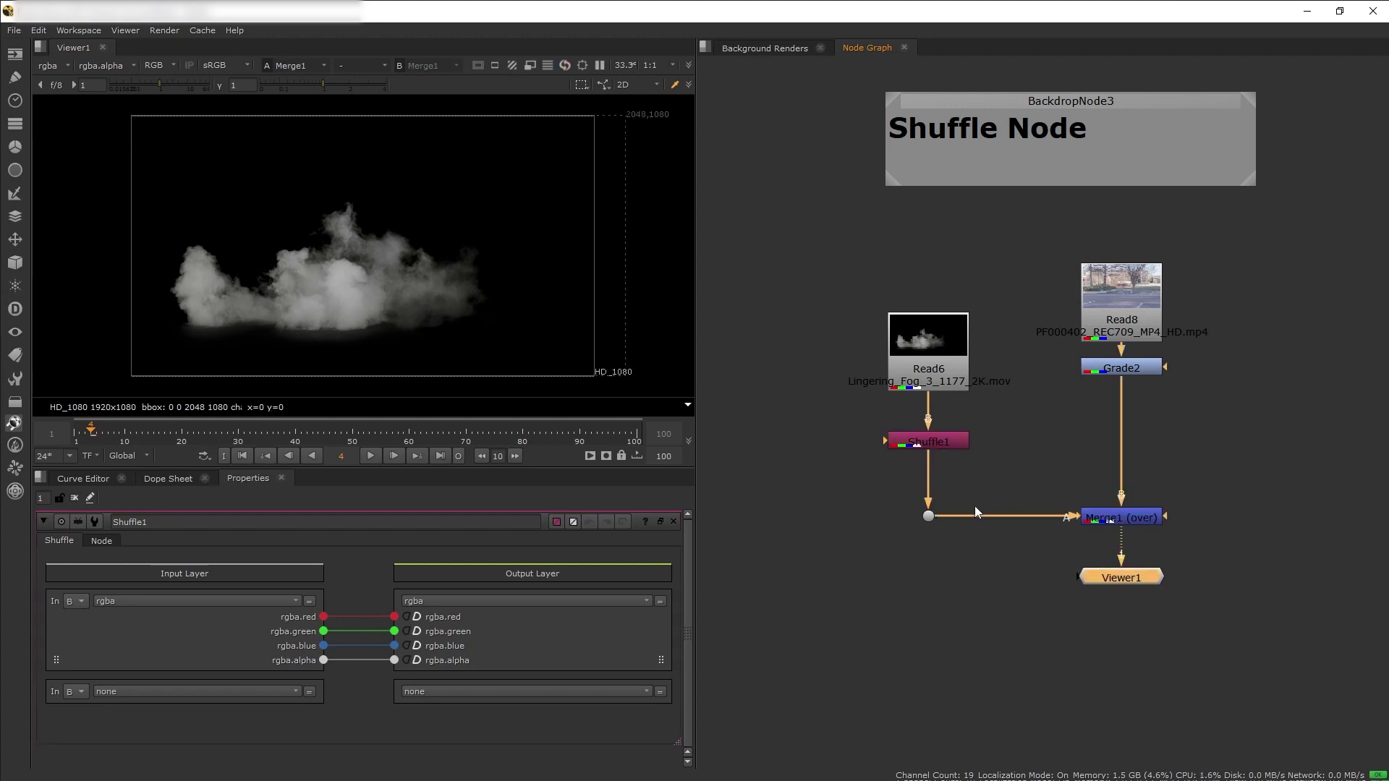
pyautogui.click(928, 516)
pyautogui.press('1')
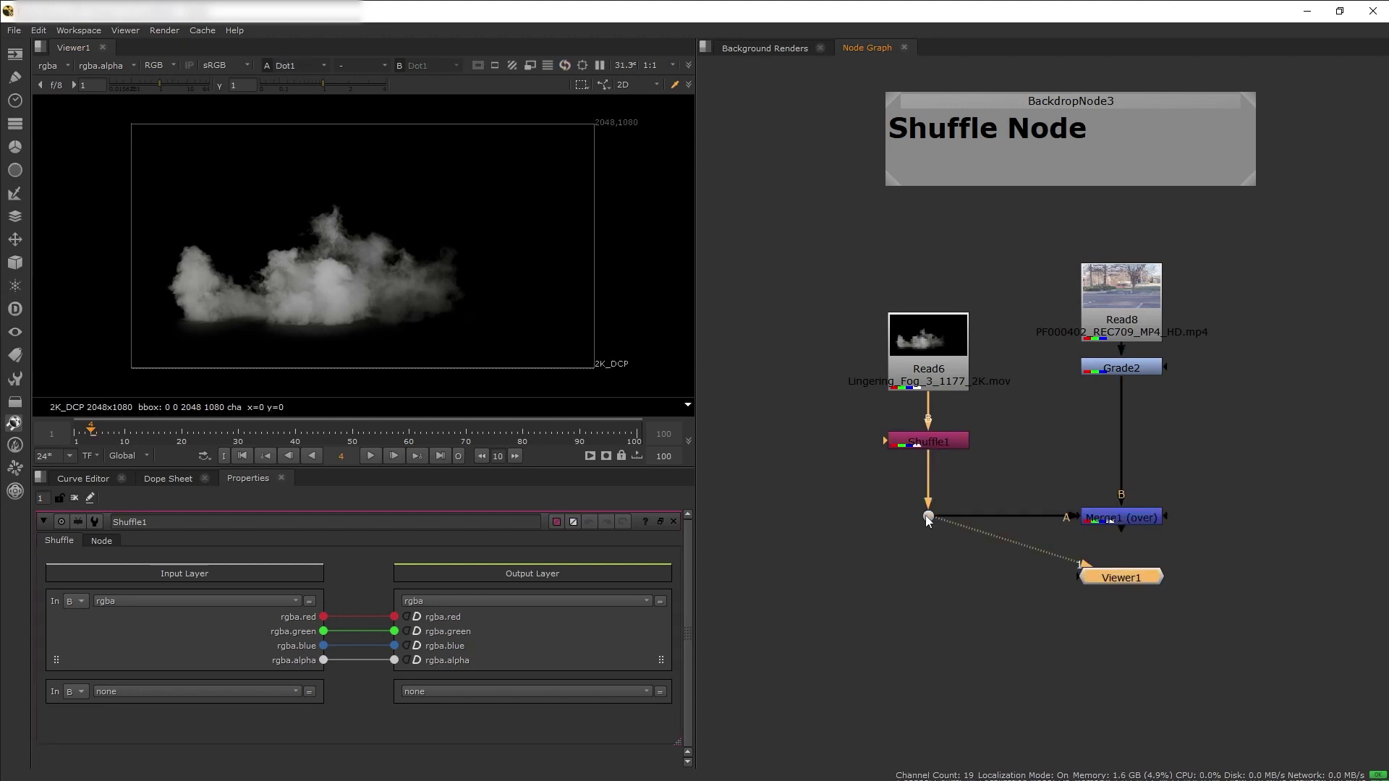
pyautogui.click(935, 445)
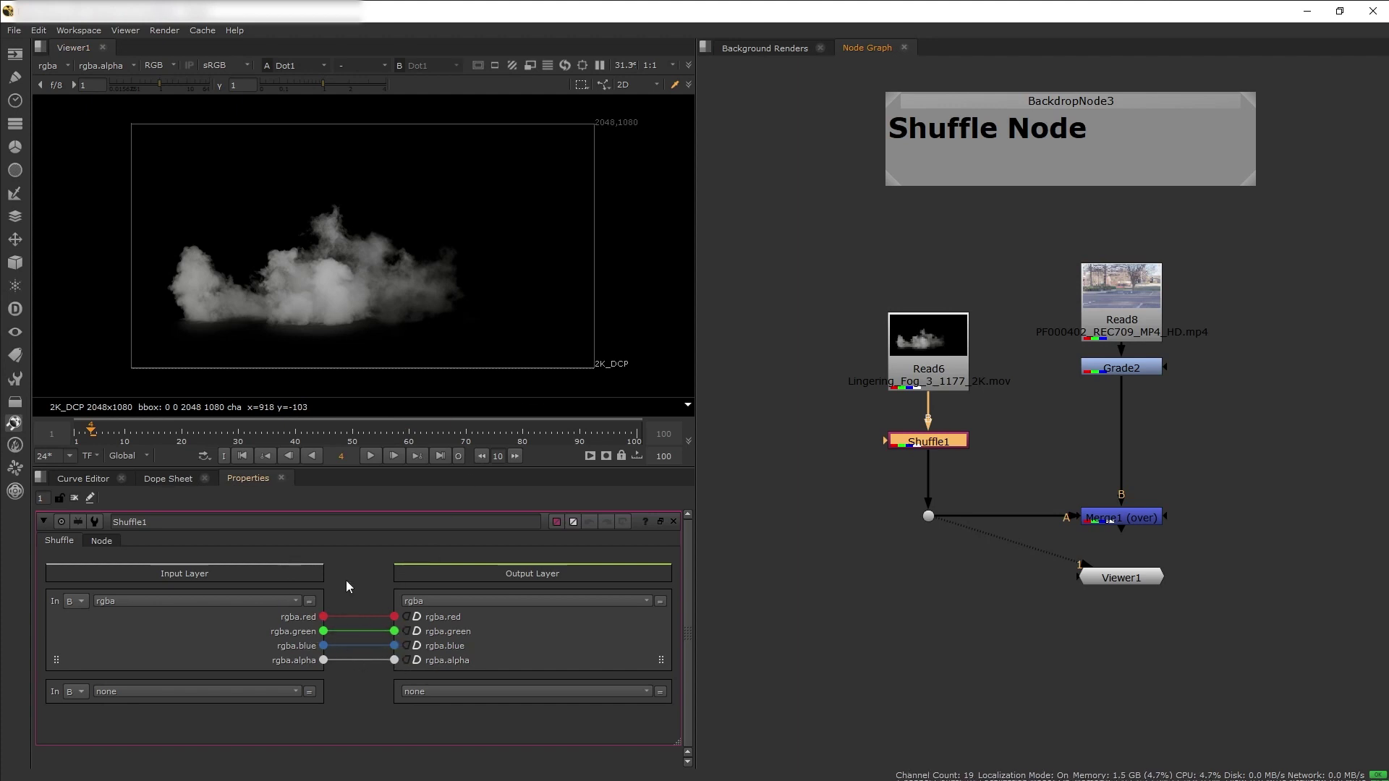
# - Examine the fog's green and blue channels separately, then return to the full RGB view
pyautogui.click(167, 65)
pyautogui.click(184, 110)
pyautogui.click(153, 65)
pyautogui.click(183, 125)
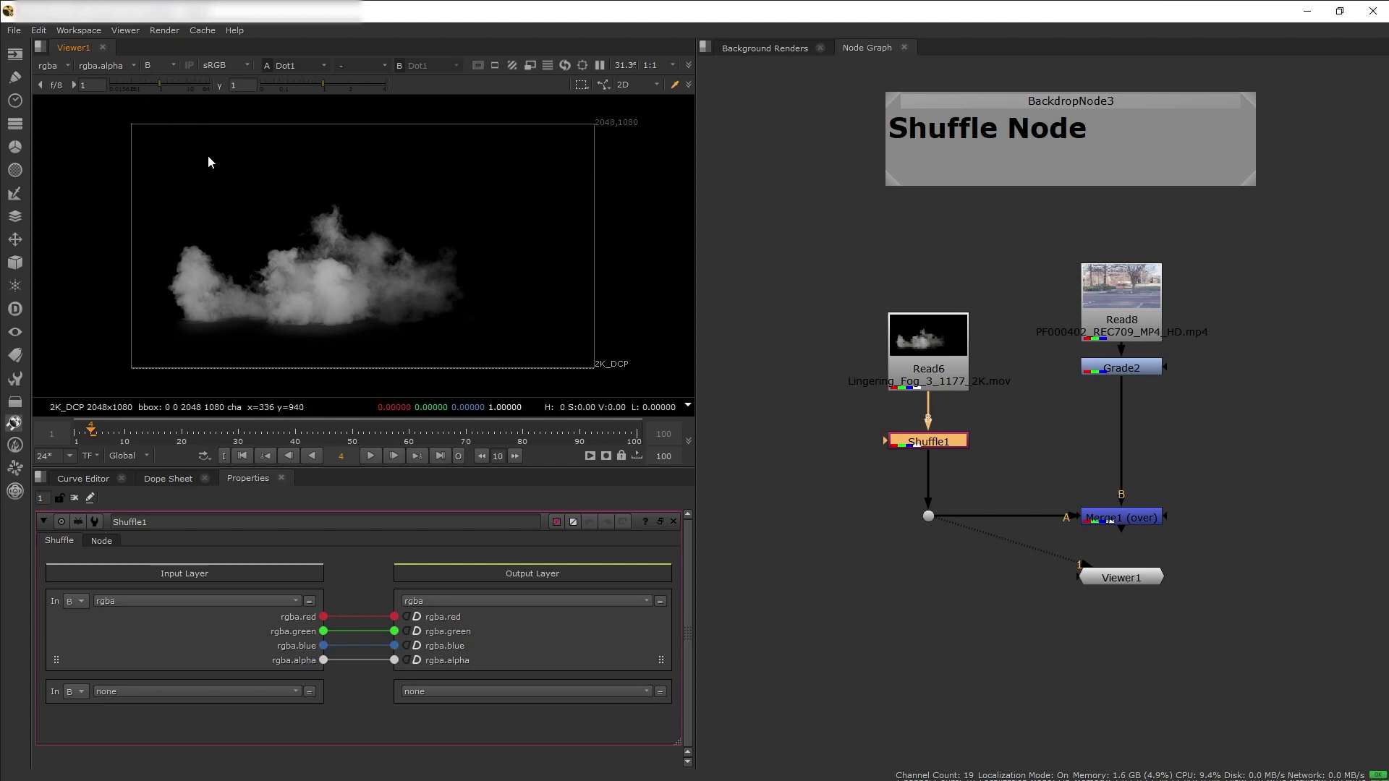
pyautogui.click(162, 67)
pyautogui.click(167, 84)
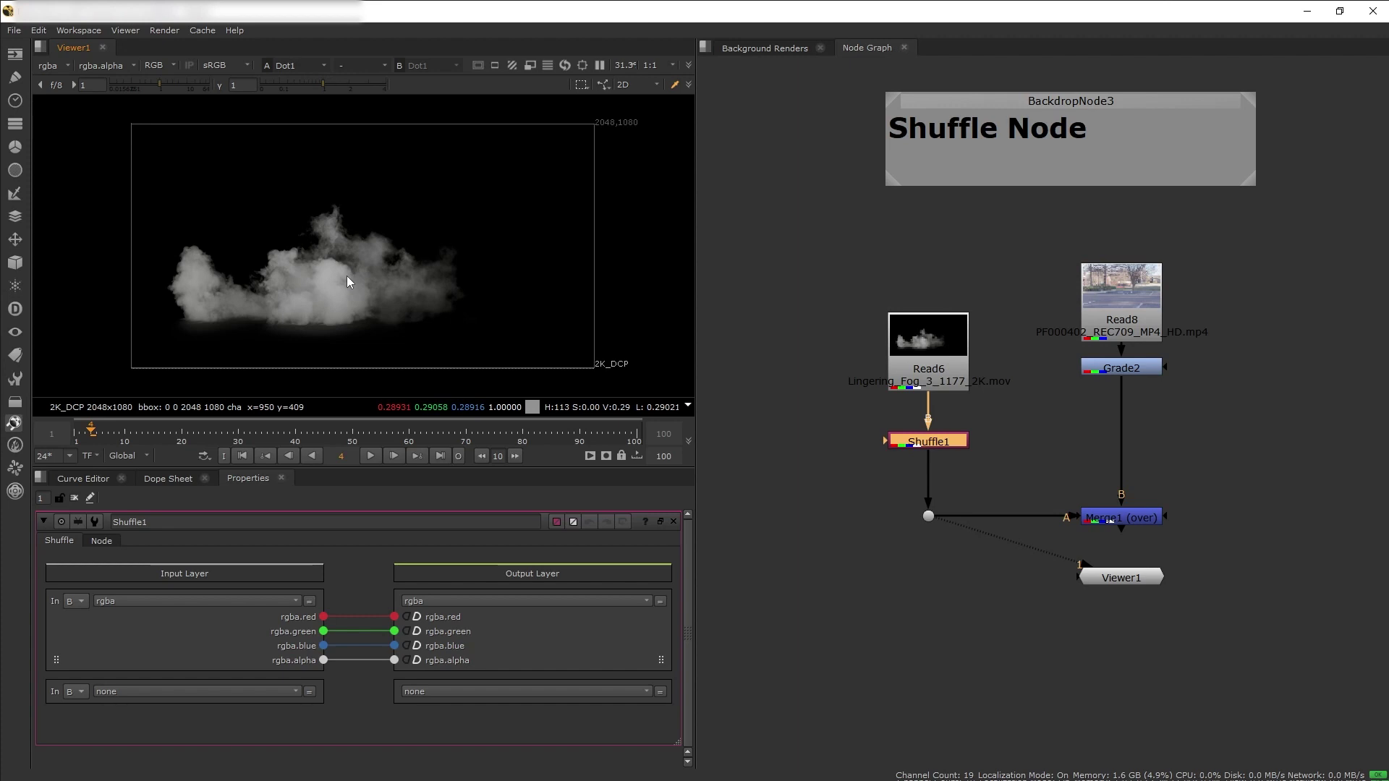
# - With the alpha channel in view, replace Shuffle1's rgba.alpha connection by feeding rgba.green into the rgba.alpha output
pyautogui.click(158, 64)
pyautogui.press('b')
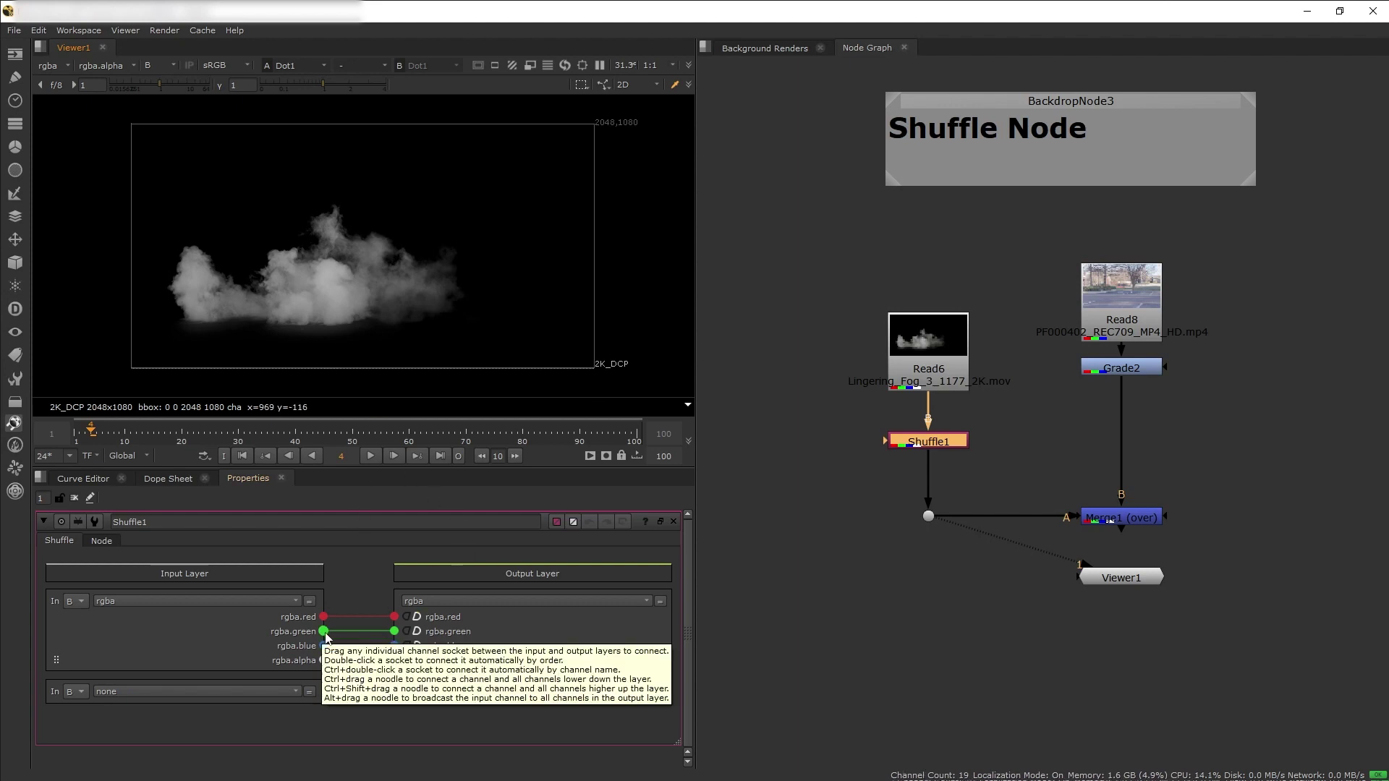
pyautogui.press('a')
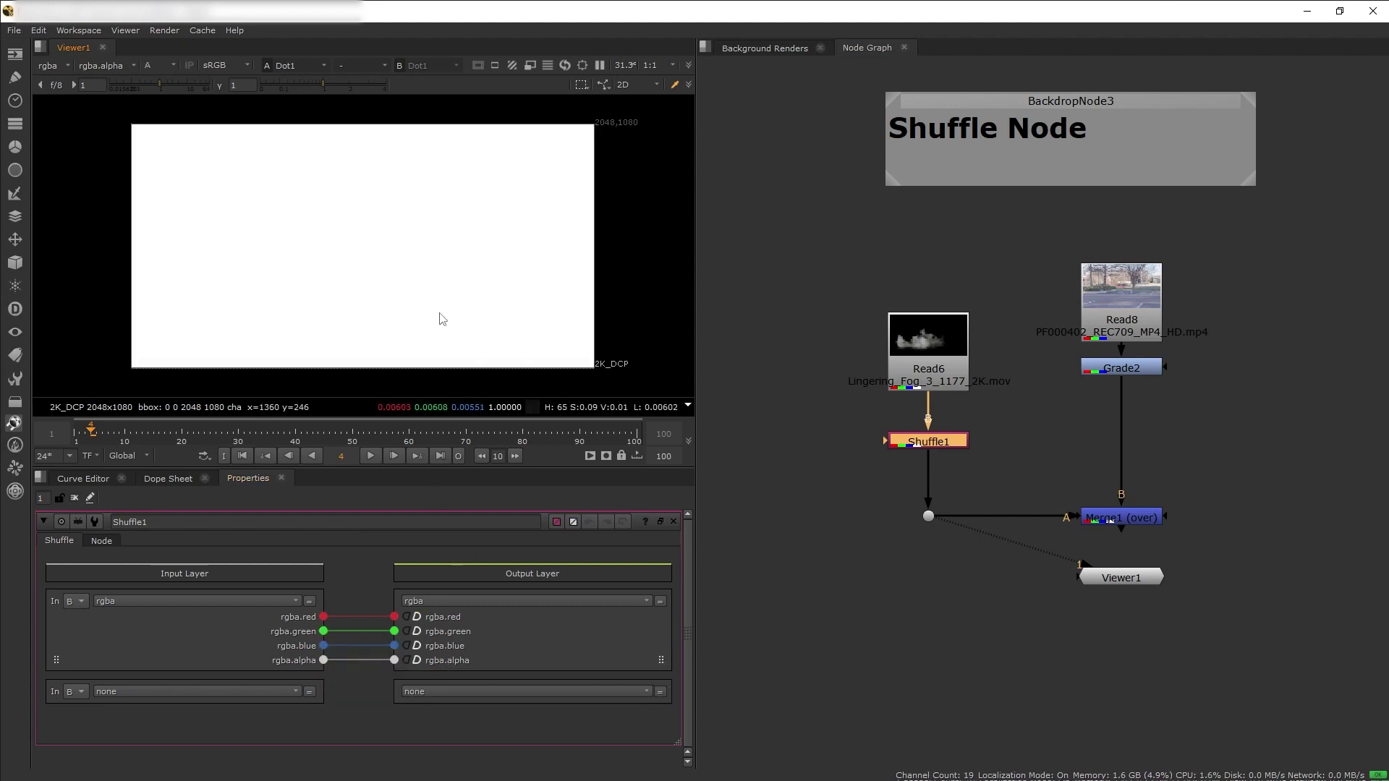
pyautogui.click(358, 658)
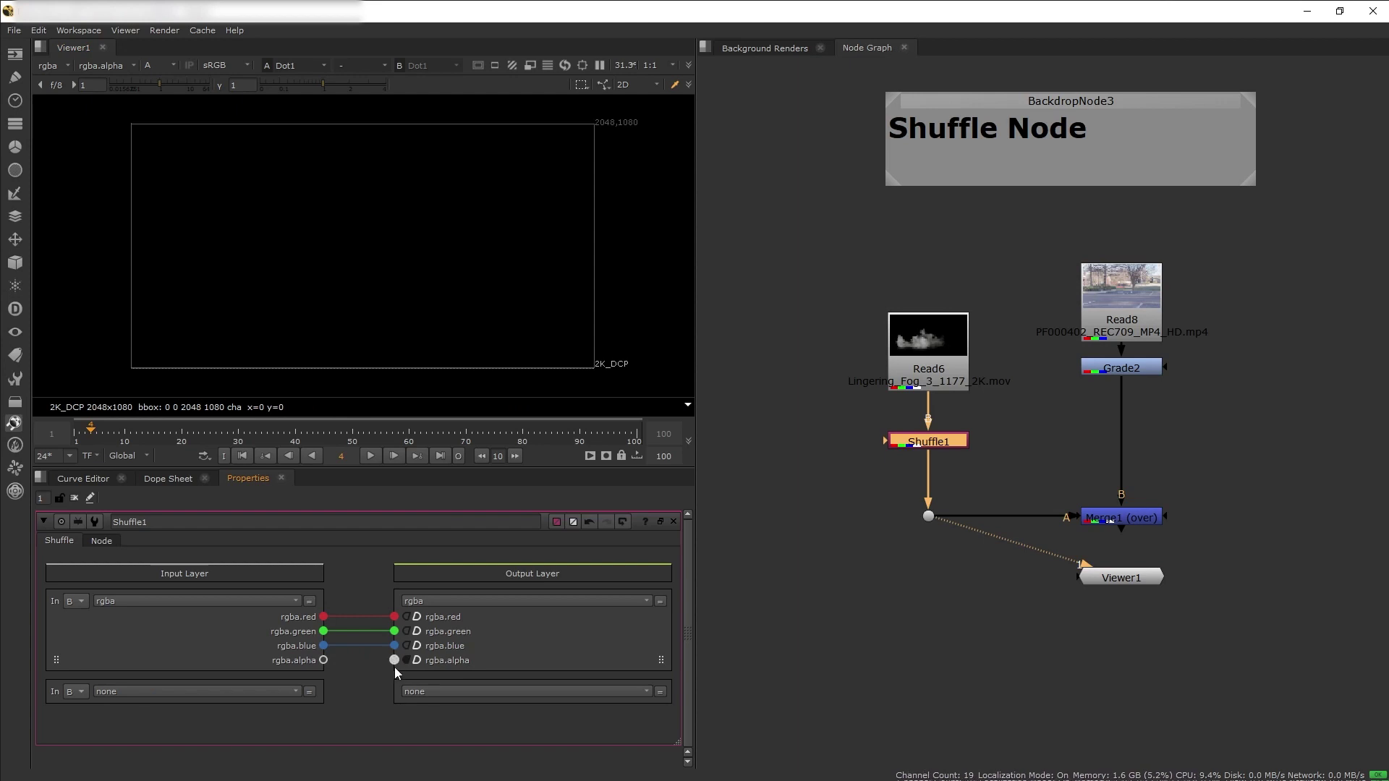
pyautogui.moveTo(358, 659); pyautogui.dragTo(323, 631)
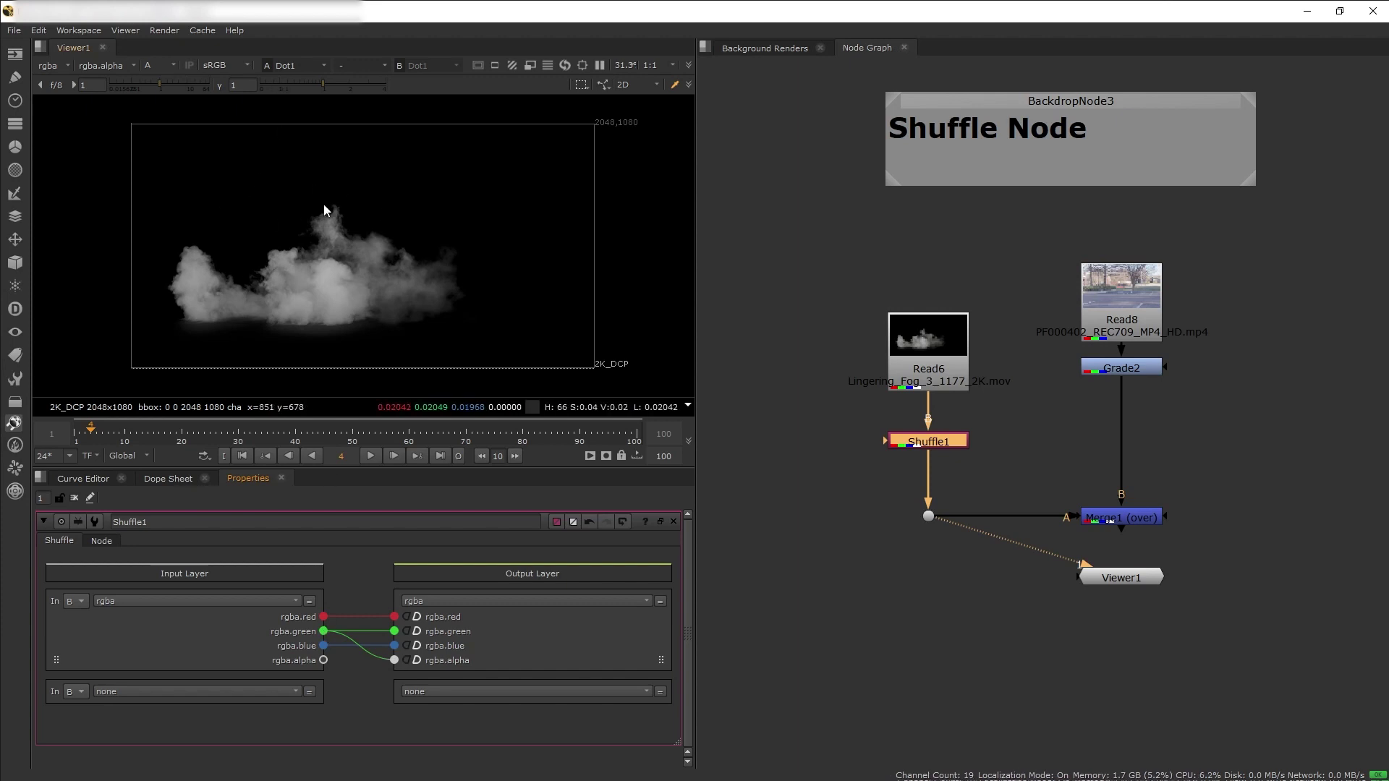
# - Return the viewer to RGB and view the Merge1 (over) composite with the shuffled alpha
pyautogui.click(164, 63)
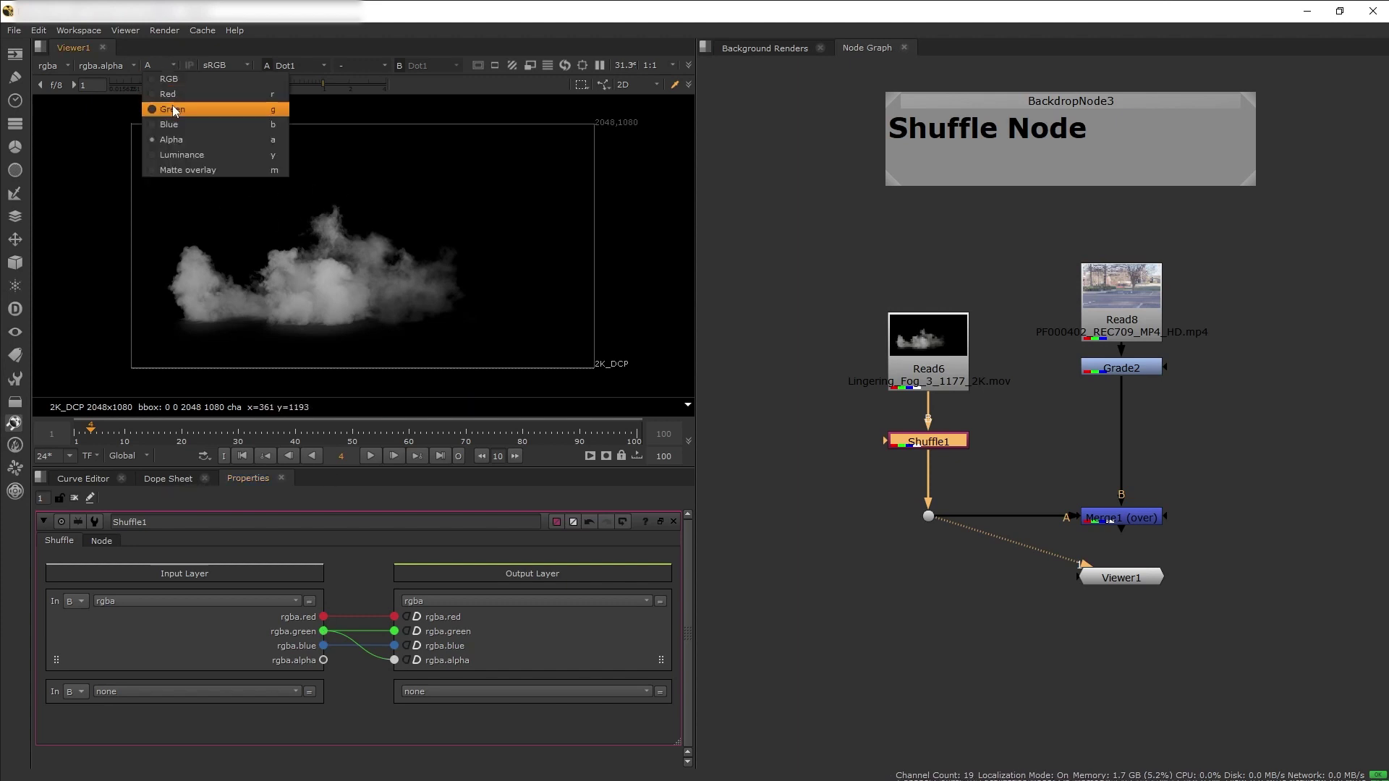
pyautogui.click(169, 78)
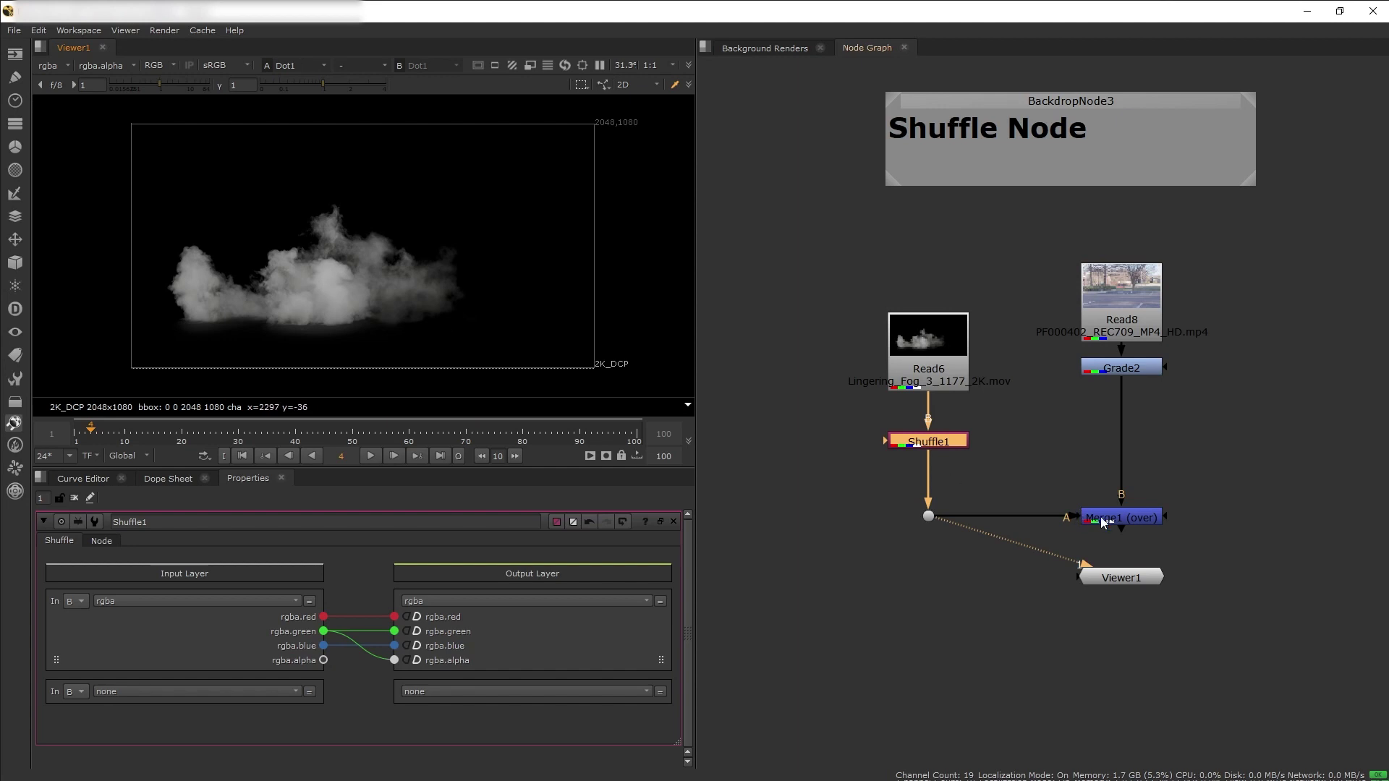
pyautogui.click(1127, 518)
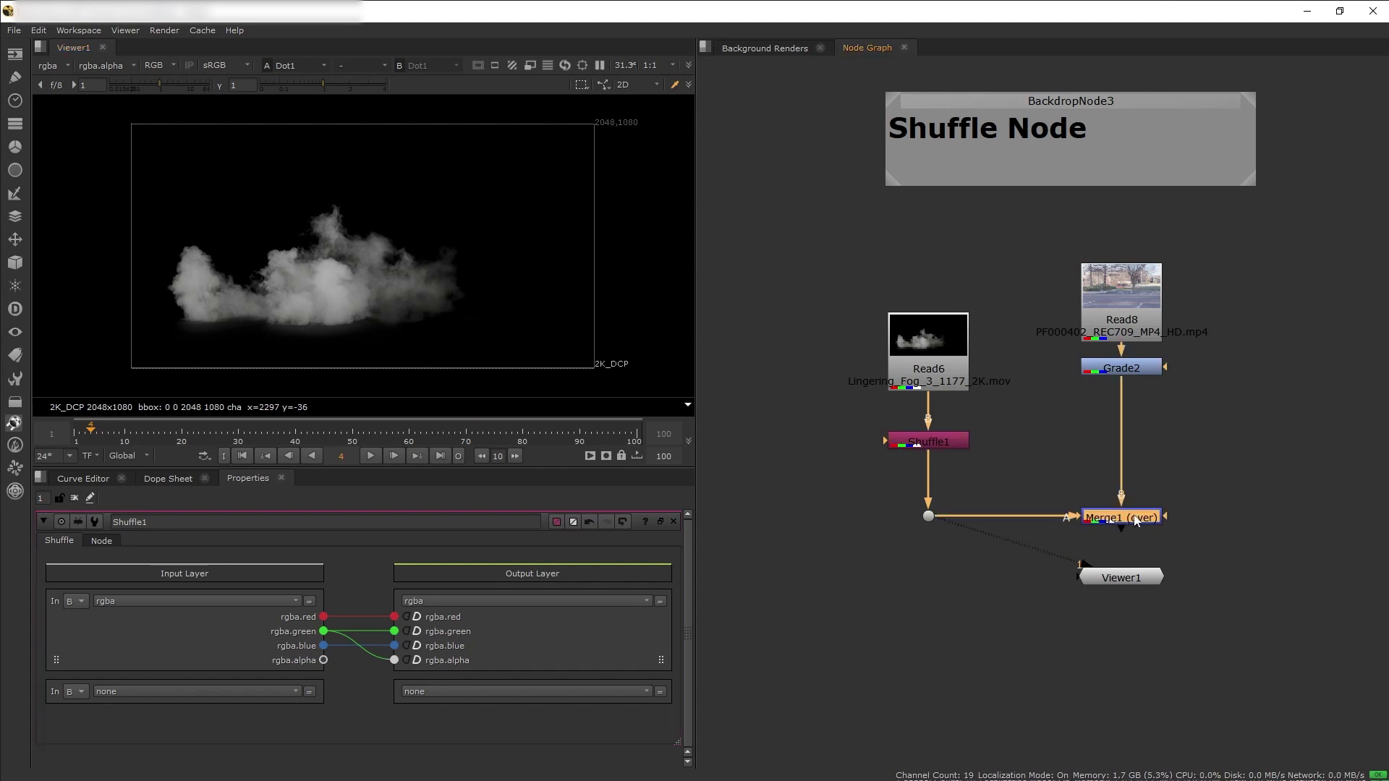
pyautogui.press('1')
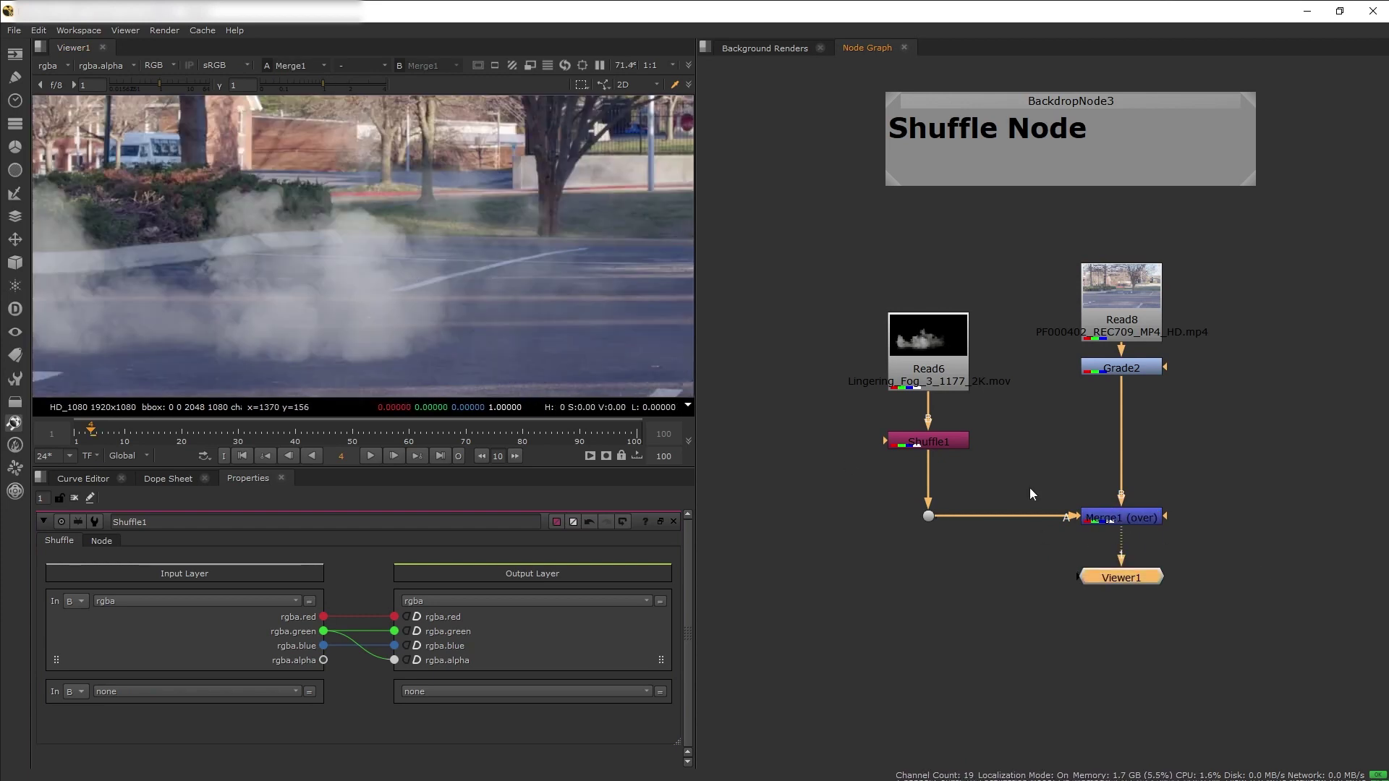
# - Compare the shuffled fog with the Merge1 composite up close, and review the settings of Merge1 and Shuffle1
pyautogui.click(929, 517)
pyautogui.press('1')
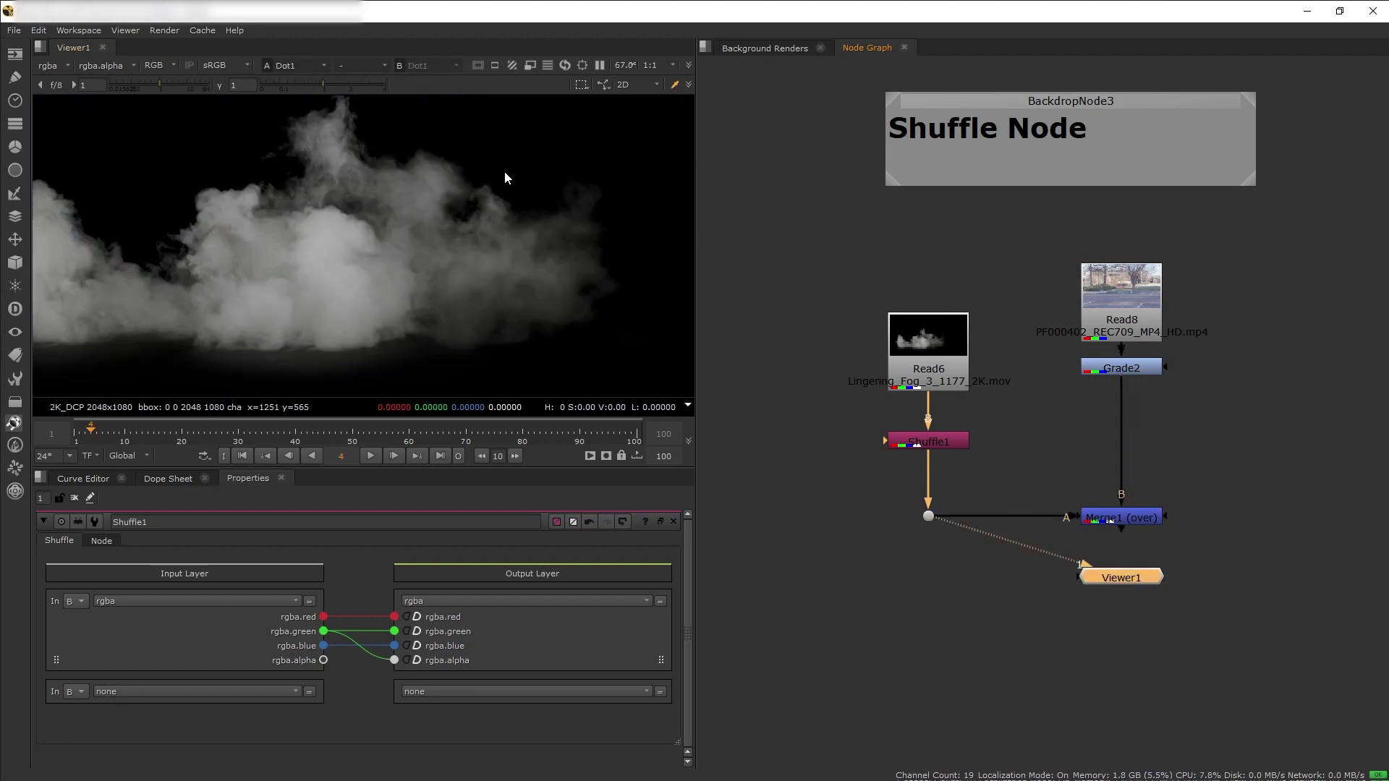
pyautogui.click(1131, 519)
pyautogui.press('1')
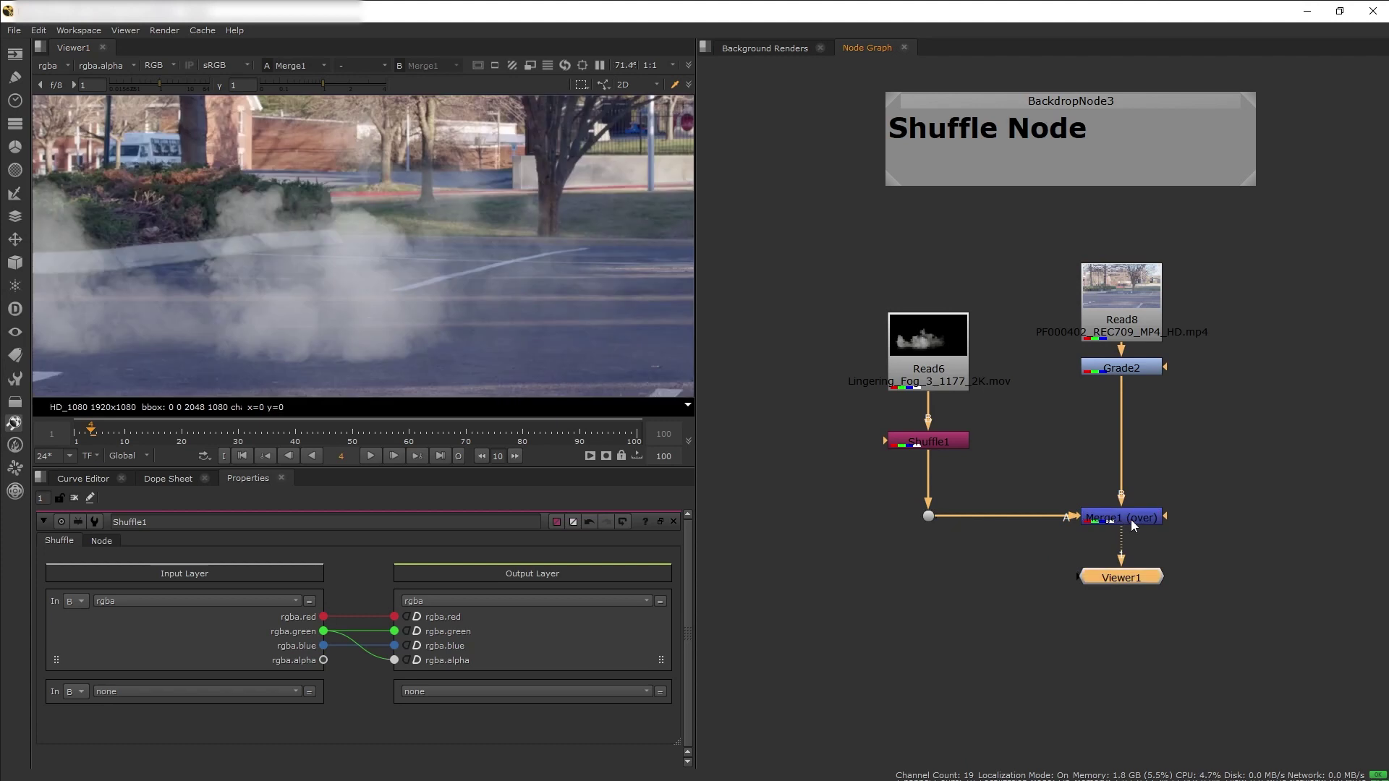
pyautogui.click(1130, 519)
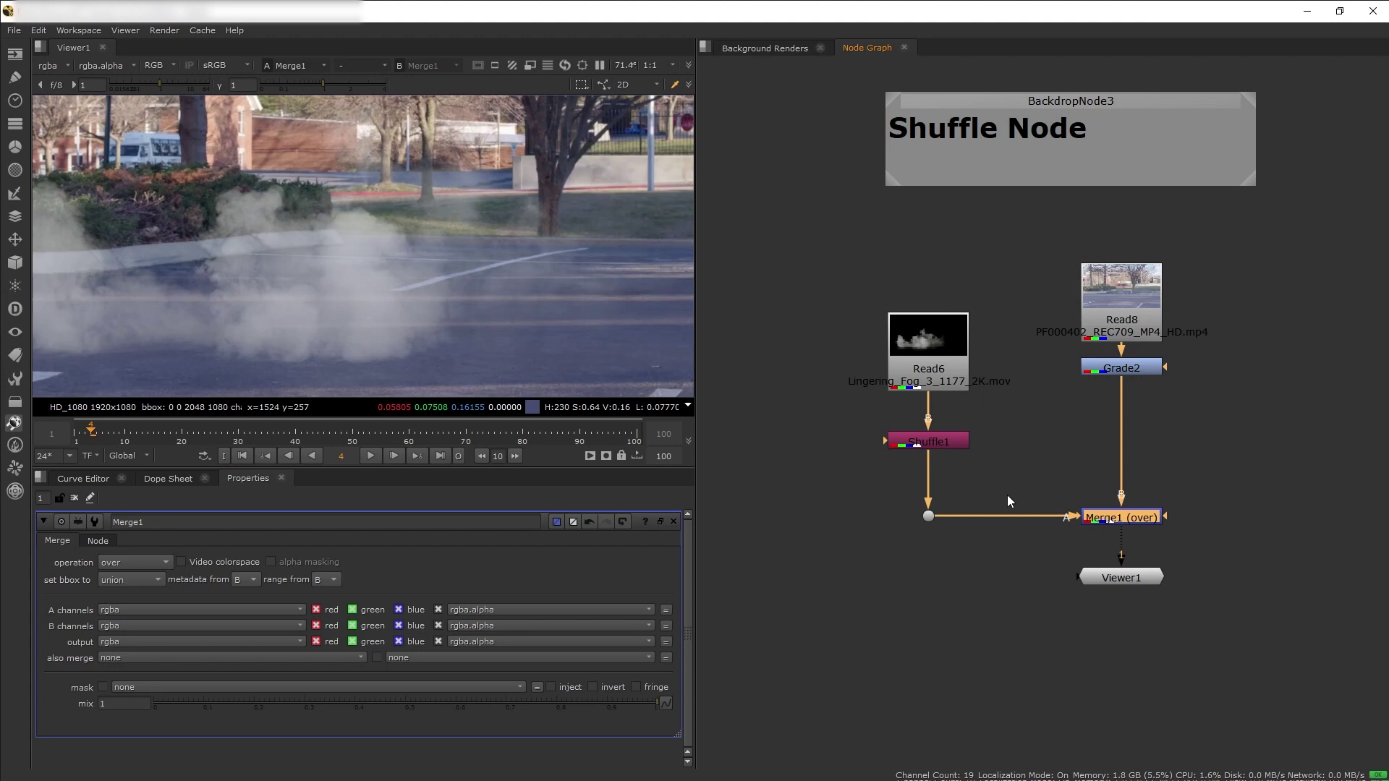
pyautogui.doubleClick(928, 441)
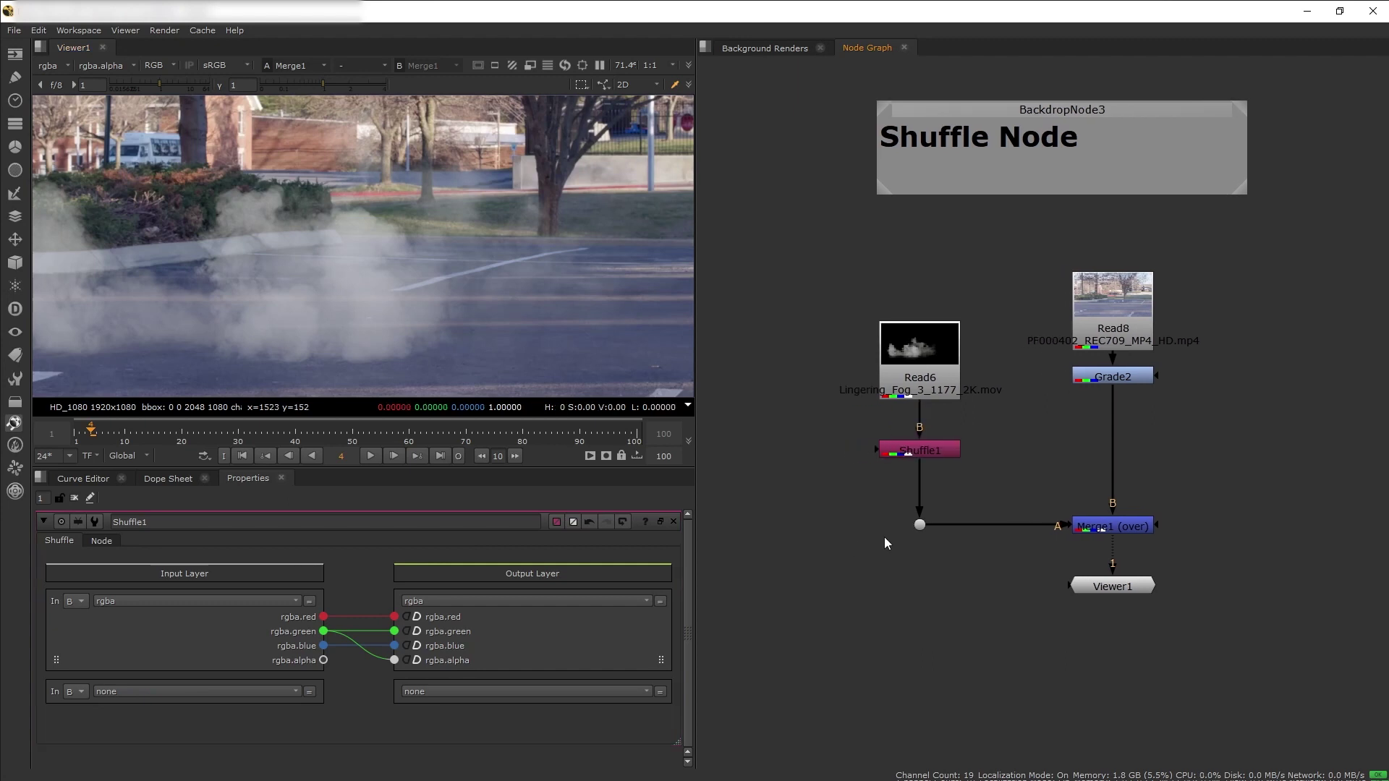
# - Move the Read12 Spell_Hit footage beside the Read6 fog in the node graph and view it
pyautogui.moveTo(884, 537); pyautogui.dragTo(988, 518, button='middle')
pyautogui.click(848, 405)
pyautogui.moveTo(848, 409); pyautogui.dragTo(984, 332)
pyautogui.moveTo(1260, 438); pyautogui.dragTo(1106, 432, button='middle')
pyautogui.press('1')
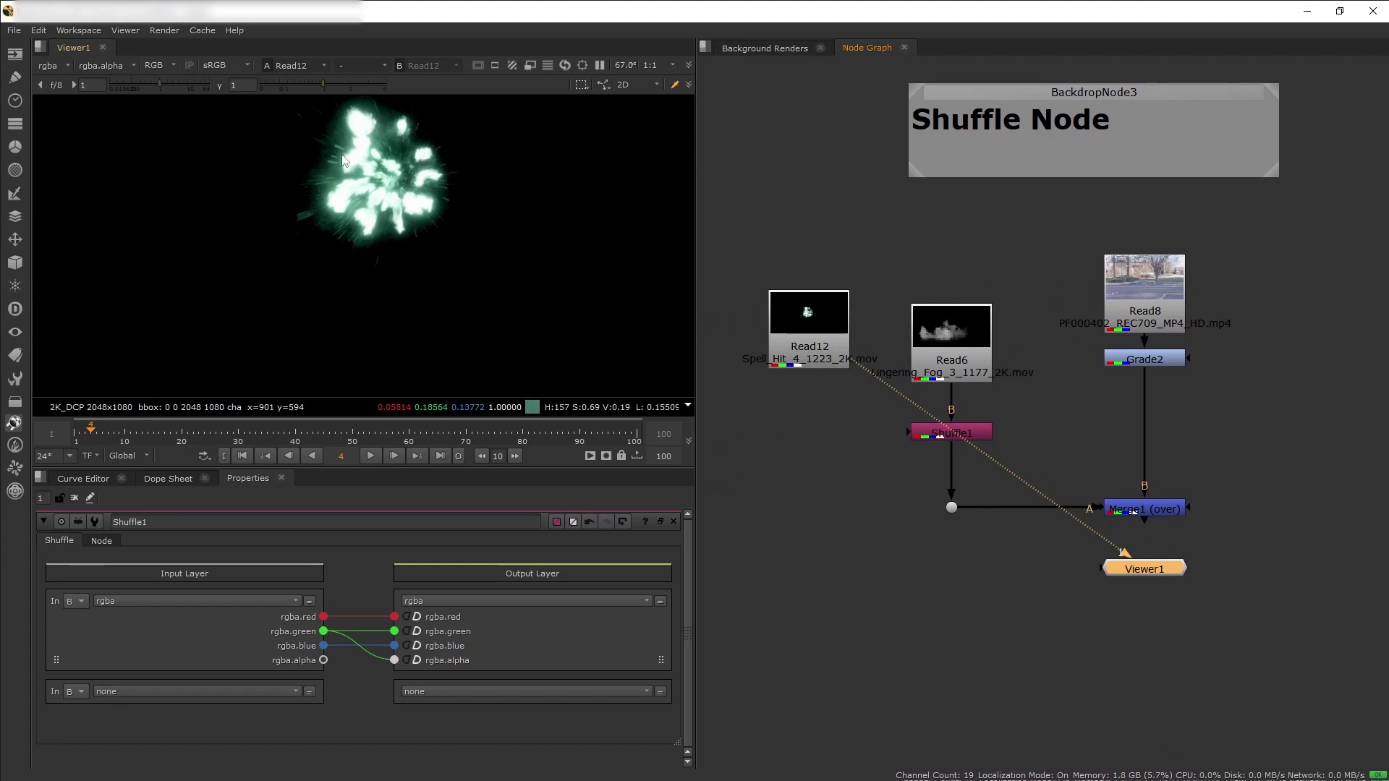
# - Examine the Spell_Hit footage's red, green and blue channels one by one, return to RGB, and select Shuffle1
pyautogui.click(152, 65)
pyautogui.click(169, 93)
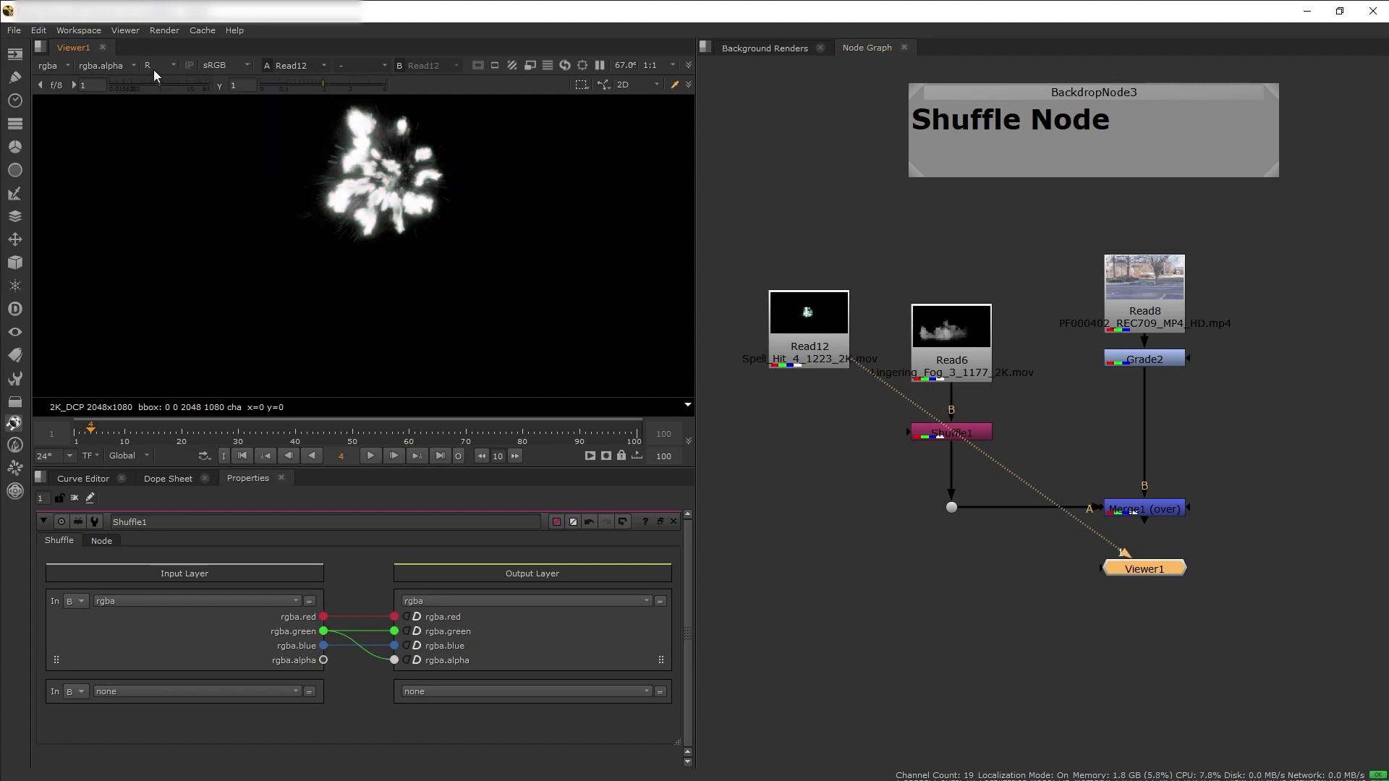
pyautogui.click(151, 66)
pyautogui.click(179, 108)
pyautogui.click(149, 66)
pyautogui.click(168, 124)
pyautogui.click(153, 66)
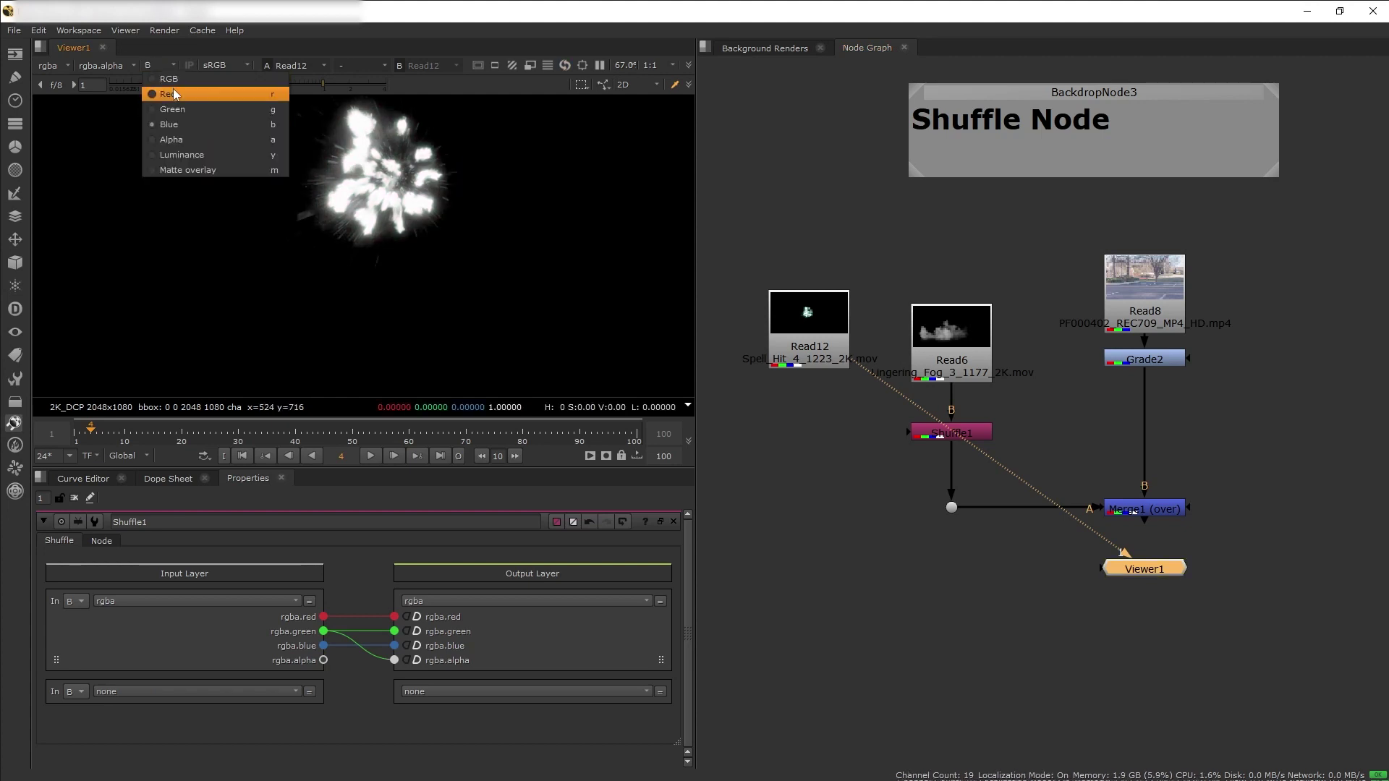
pyautogui.click(170, 81)
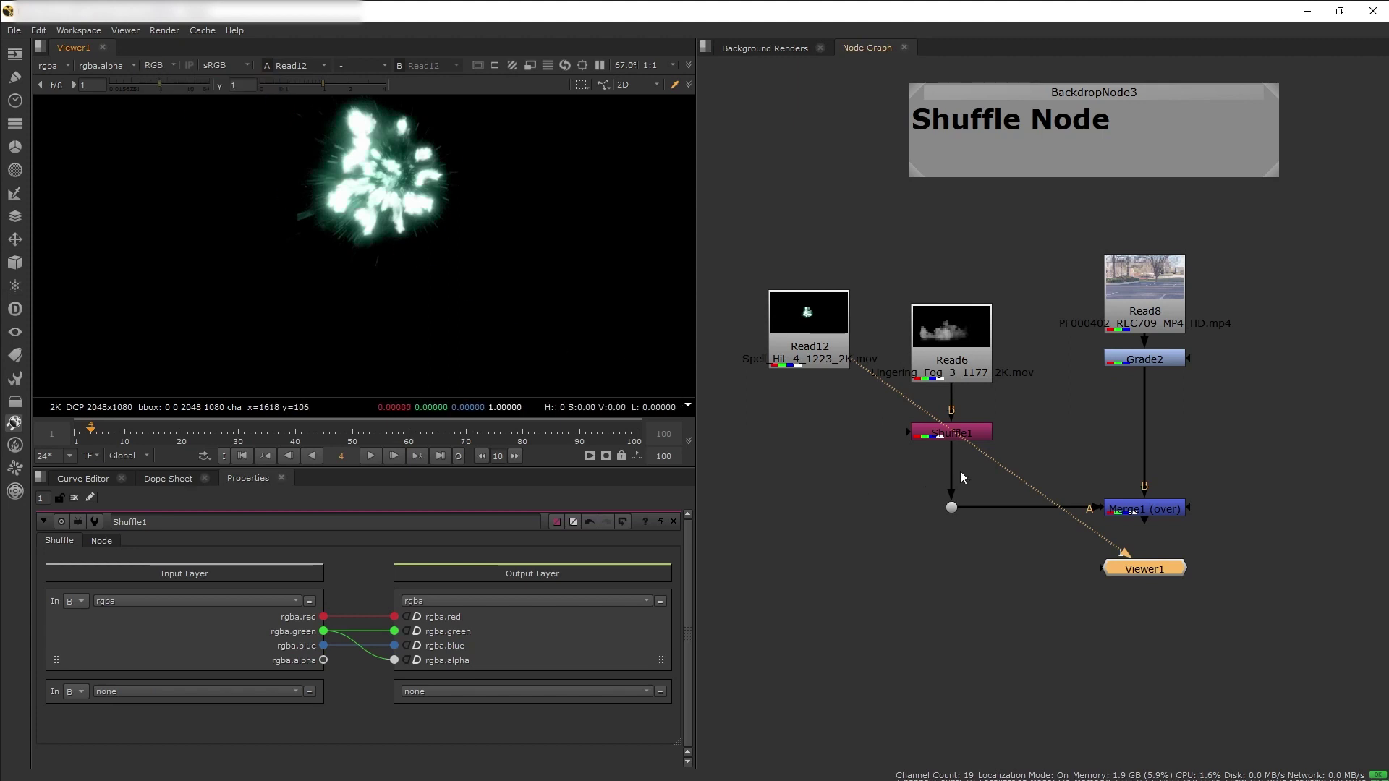
pyautogui.click(957, 437)
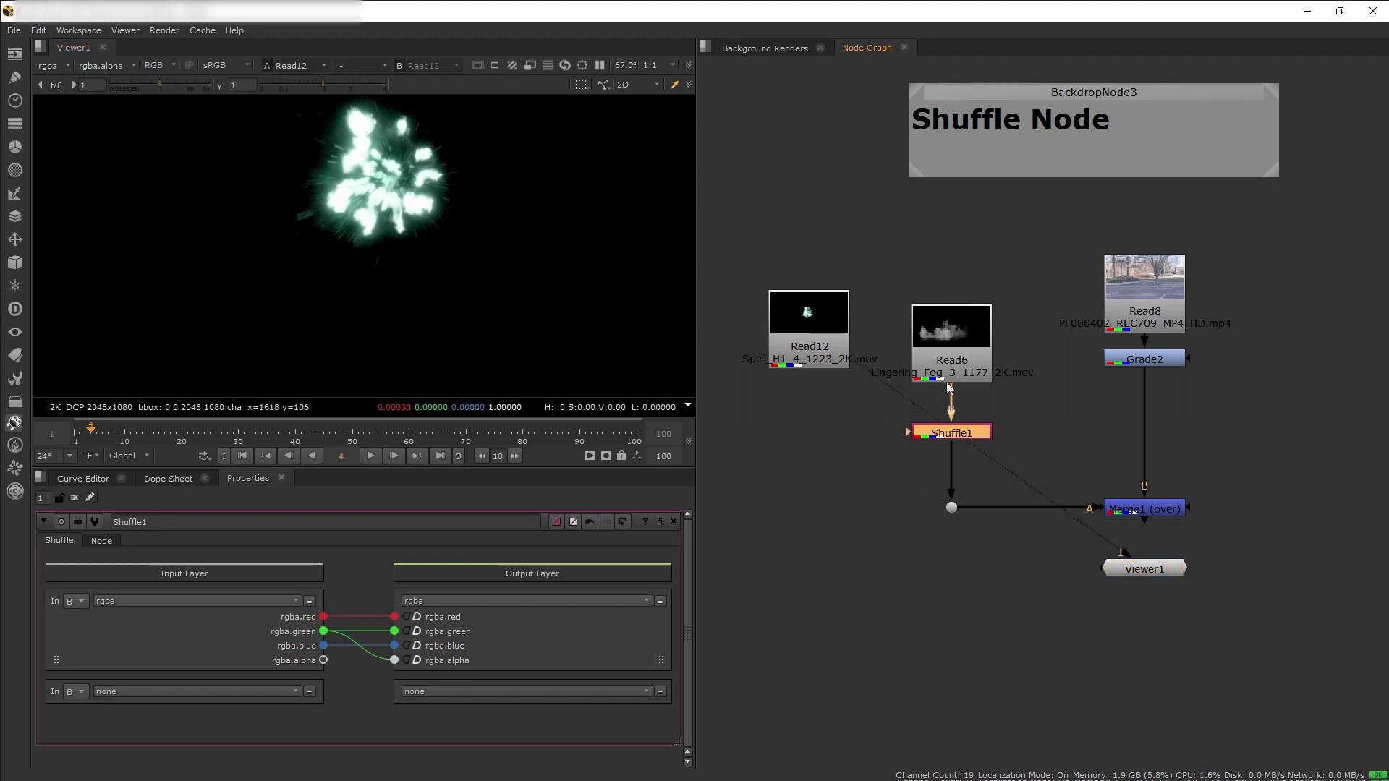
# - Select the Read12 Spell_Hit footage, examine its red channel and return the viewer to RGB
pyautogui.click(839, 347)
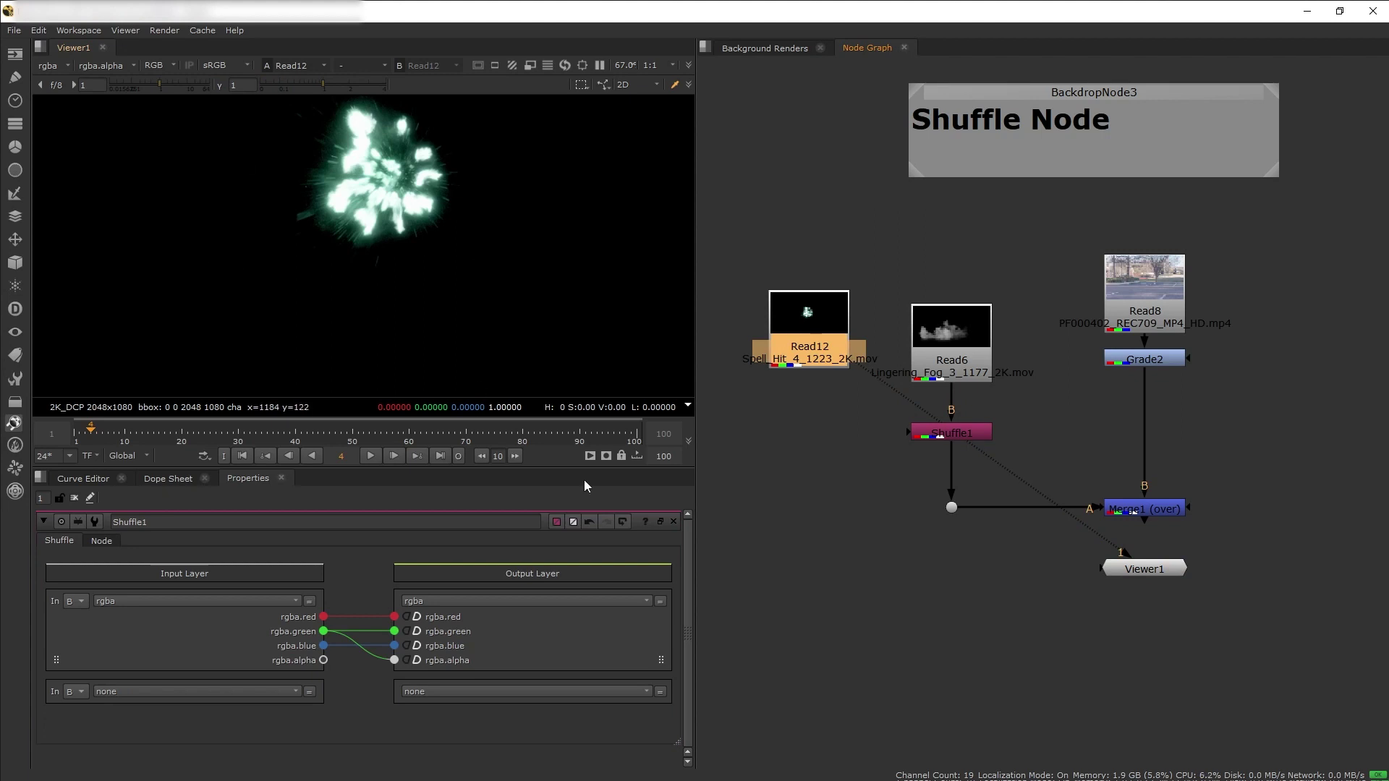
pyautogui.click(157, 65)
pyautogui.click(174, 93)
pyautogui.click(158, 69)
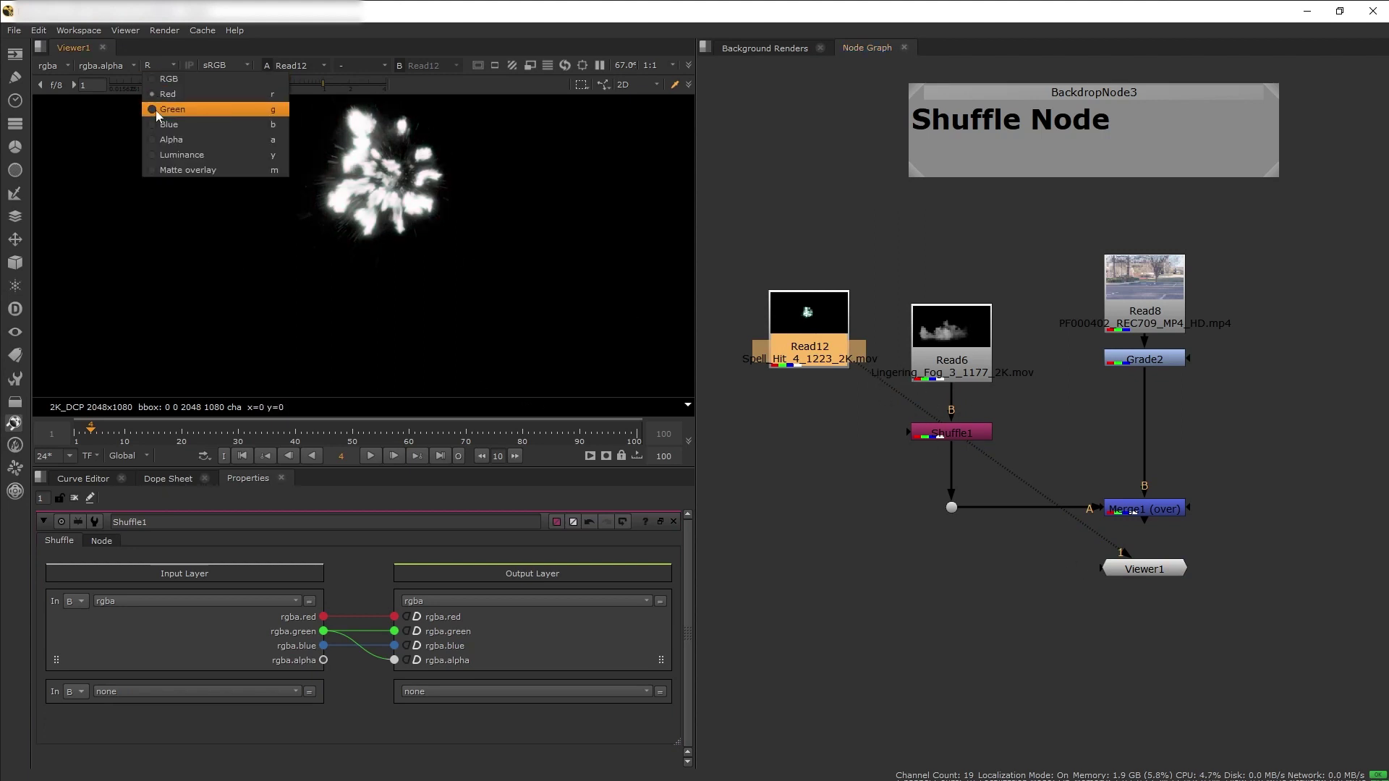
pyautogui.click(169, 78)
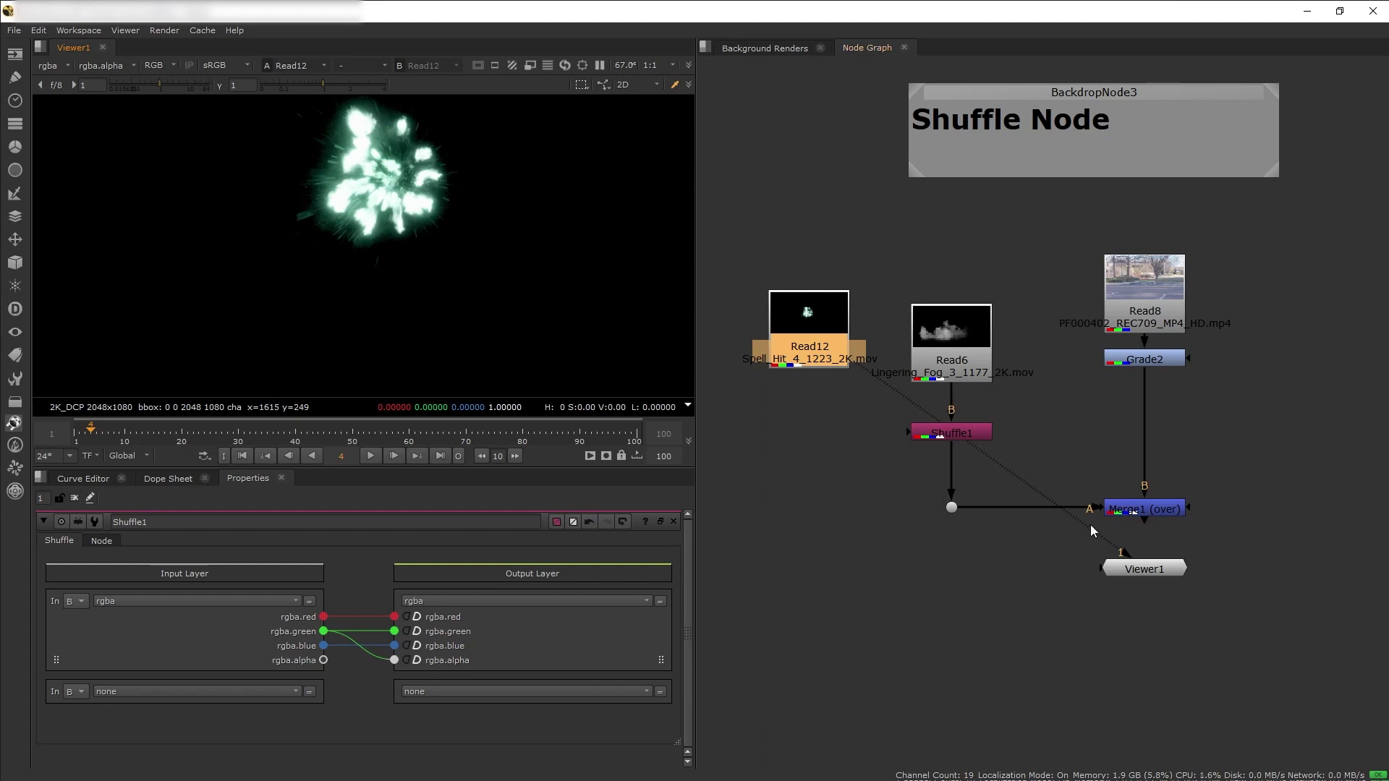
# - Place the Read10 Pursuit footage beside Read12, view it and scrub to frame 13
pyautogui.scroll(-1, 871, 497)
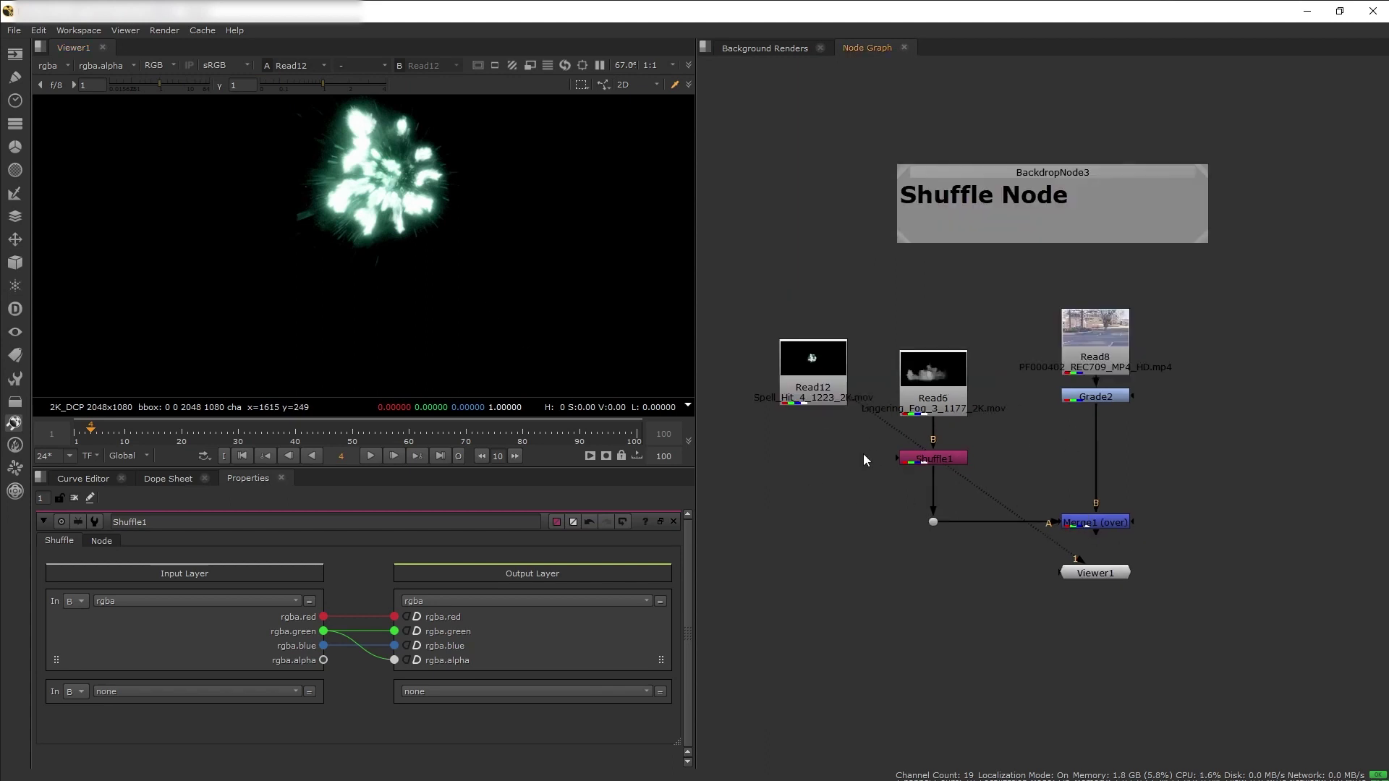
pyautogui.moveTo(803, 482); pyautogui.dragTo(975, 467, button='middle')
pyautogui.moveTo(811, 390); pyautogui.dragTo(912, 377)
pyautogui.press('1')
pyautogui.press('f')
pyautogui.click(75, 433)
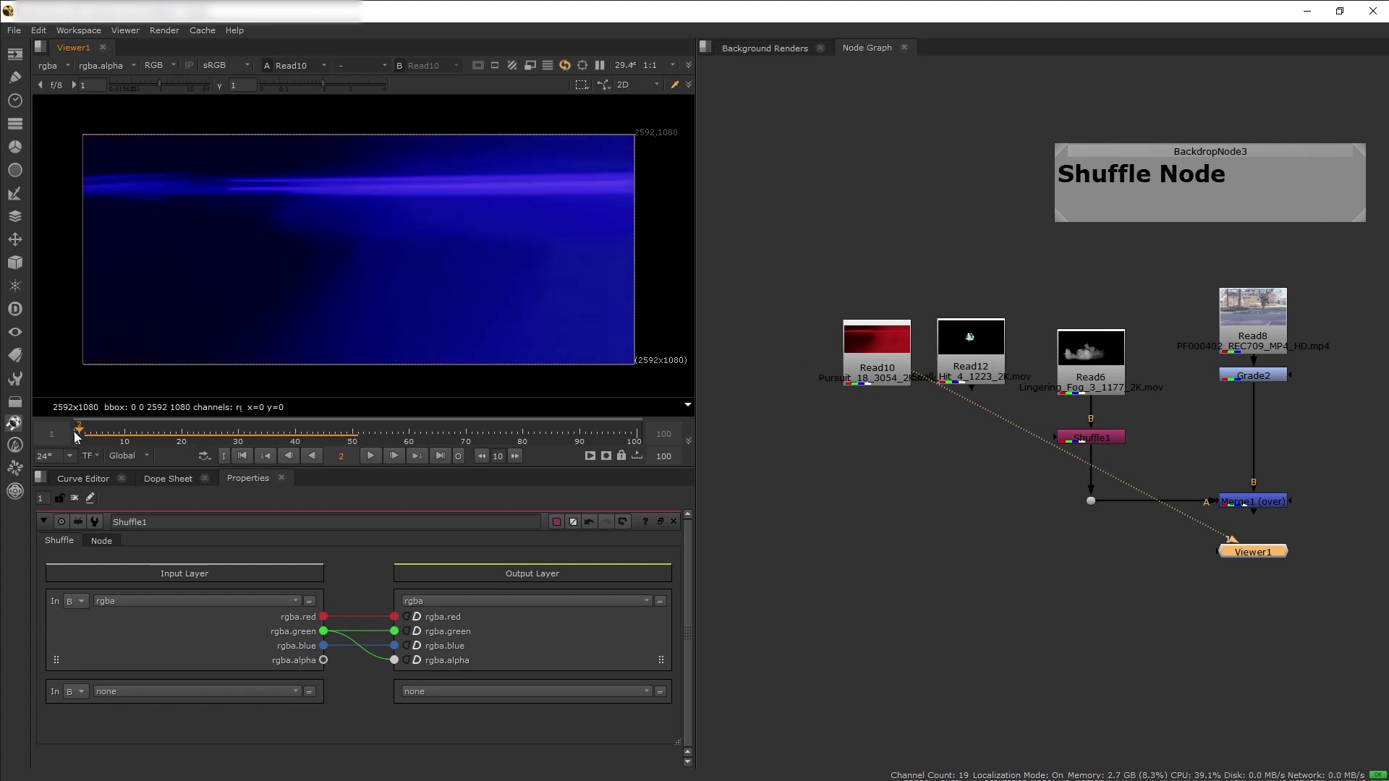
pyautogui.moveTo(127, 437)
pyautogui.mouseDown()
pyautogui.moveTo(260, 442)
pyautogui.moveTo(110, 454)
pyautogui.moveTo(205, 449)
pyautogui.moveTo(145, 454)
pyautogui.mouseUp()
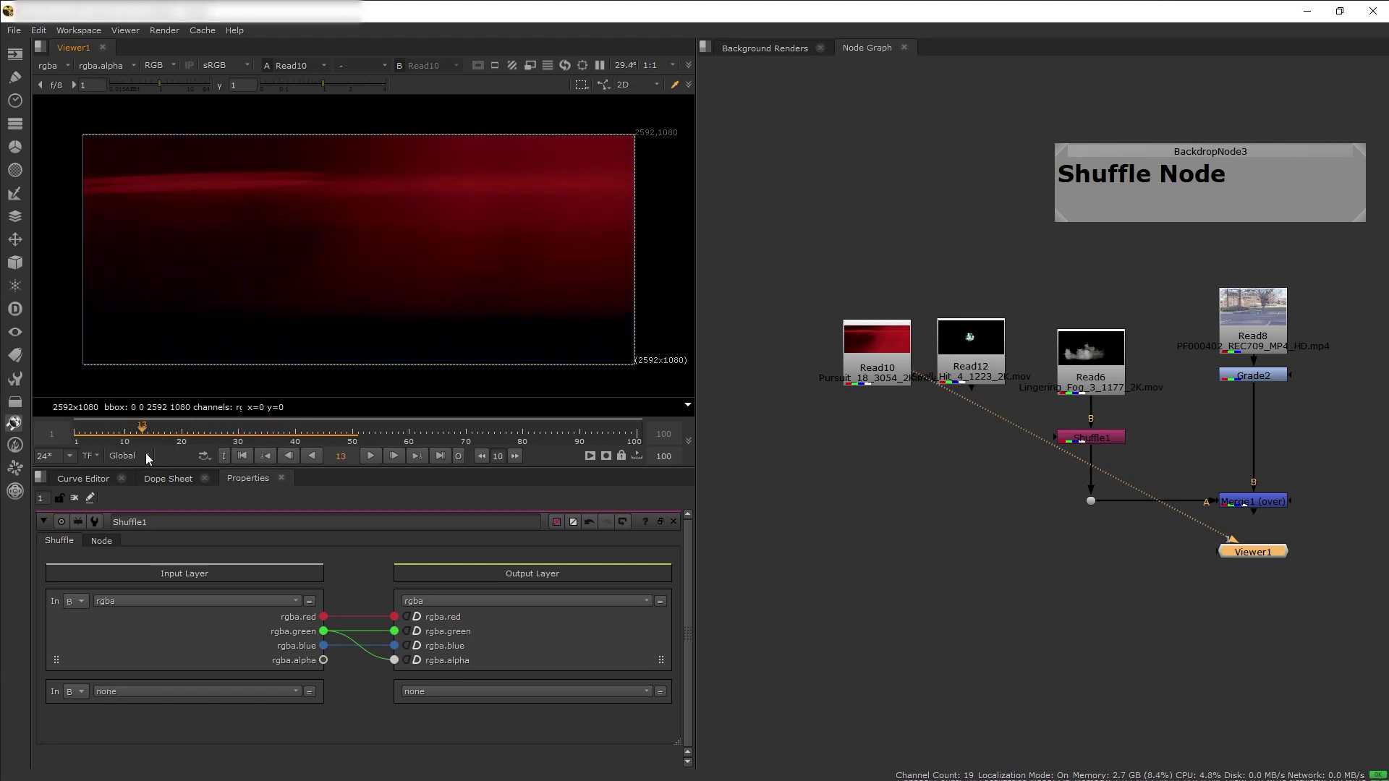
# - Examine the Pursuit footage's red channel at frames 13 and 26, returning the viewer to RGB
pyautogui.click(151, 62)
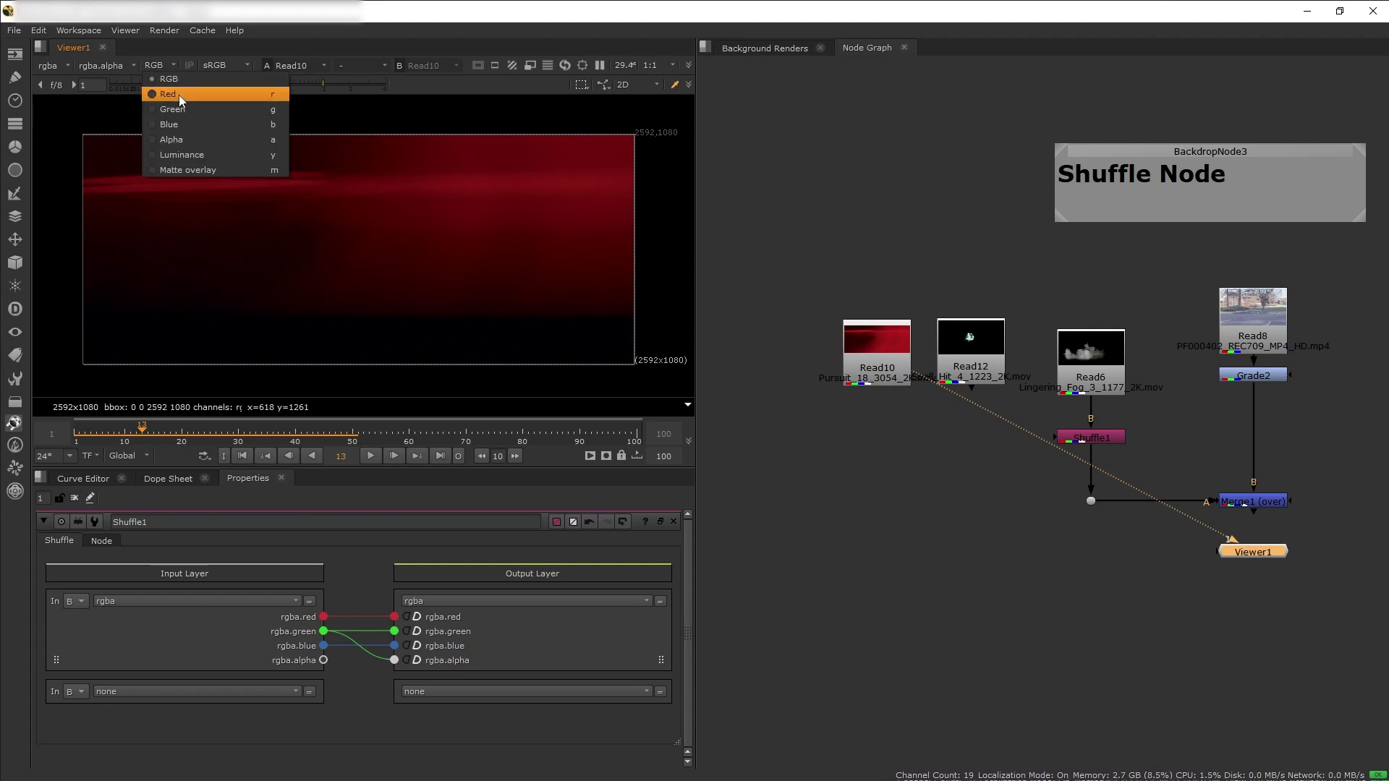
pyautogui.click(179, 94)
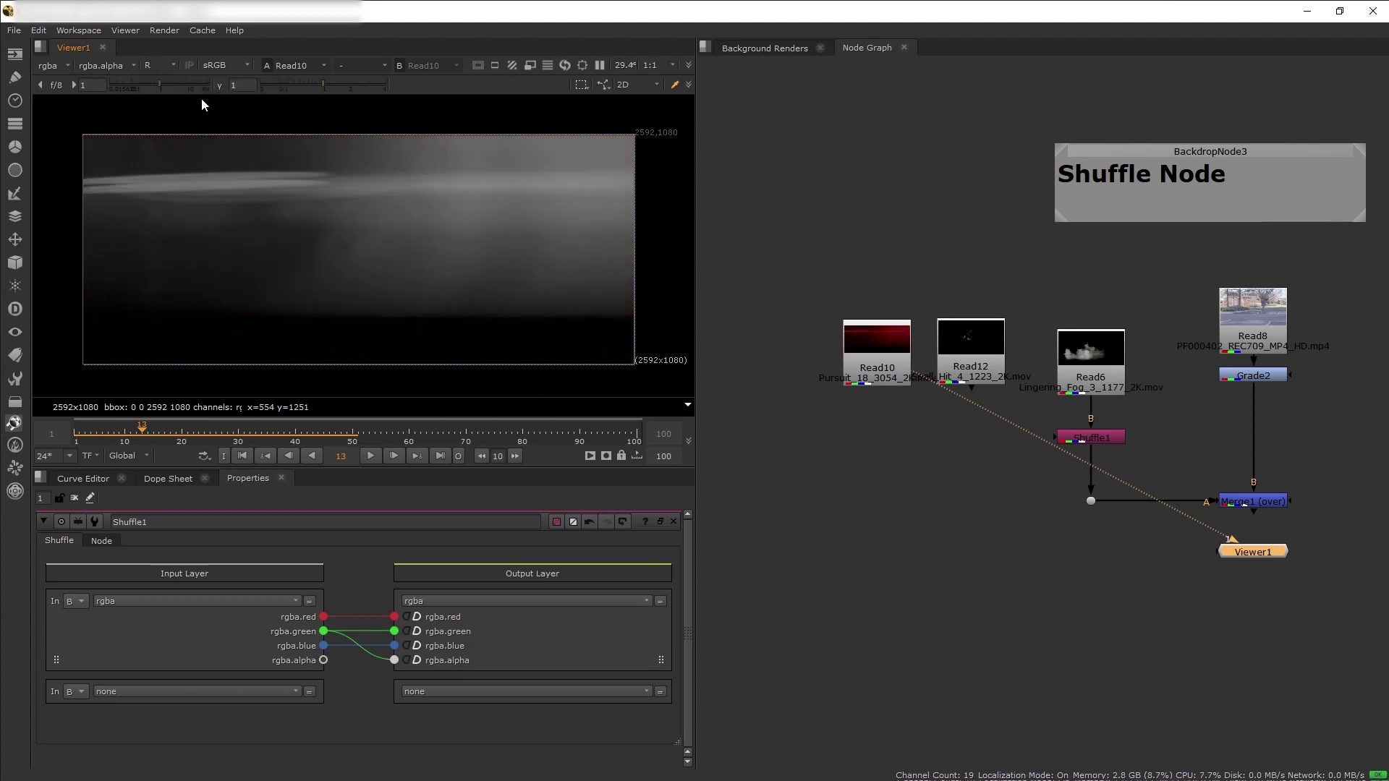
pyautogui.click(154, 66)
pyautogui.click(169, 96)
pyautogui.click(154, 69)
pyautogui.click(155, 76)
pyautogui.click(151, 428)
pyautogui.moveTo(172, 427); pyautogui.dragTo(216, 427)
pyautogui.click(153, 65)
pyautogui.click(166, 88)
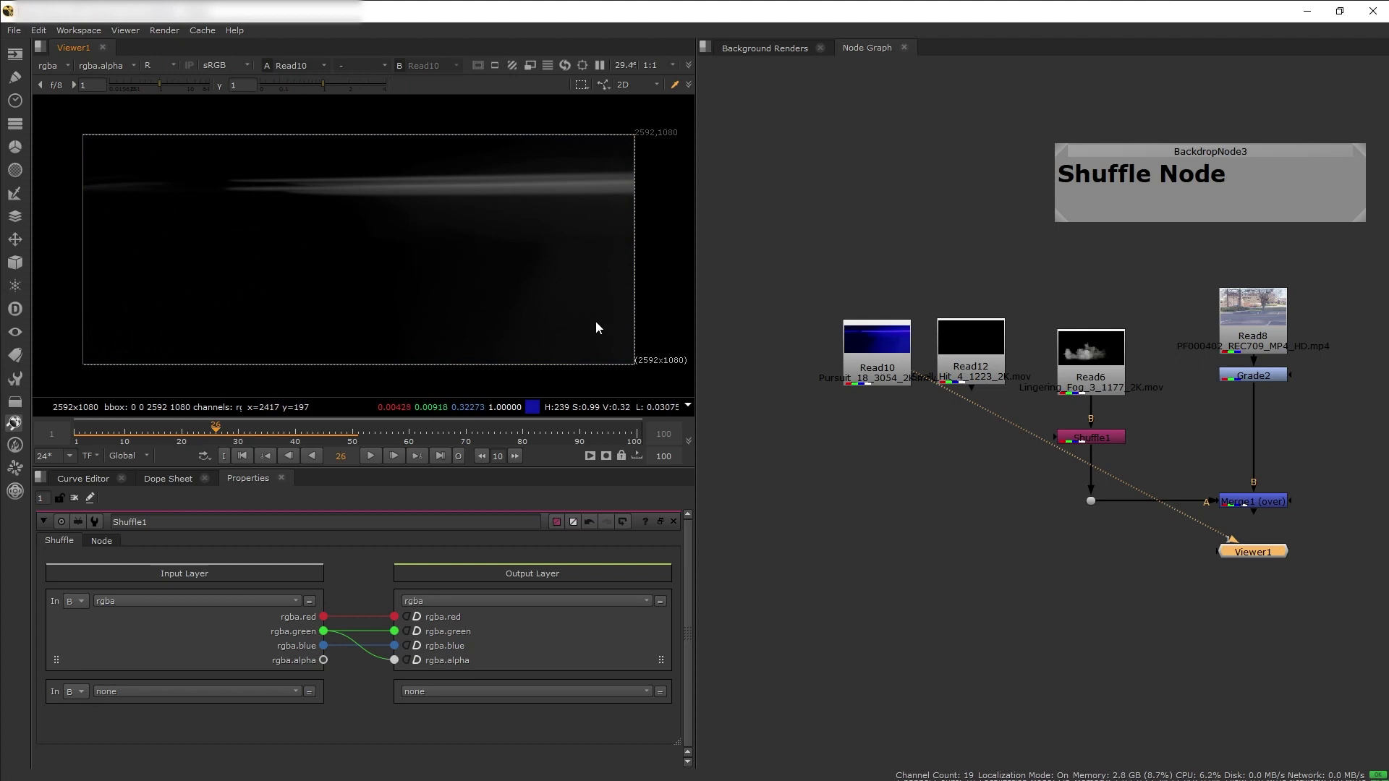
pyautogui.press('r')
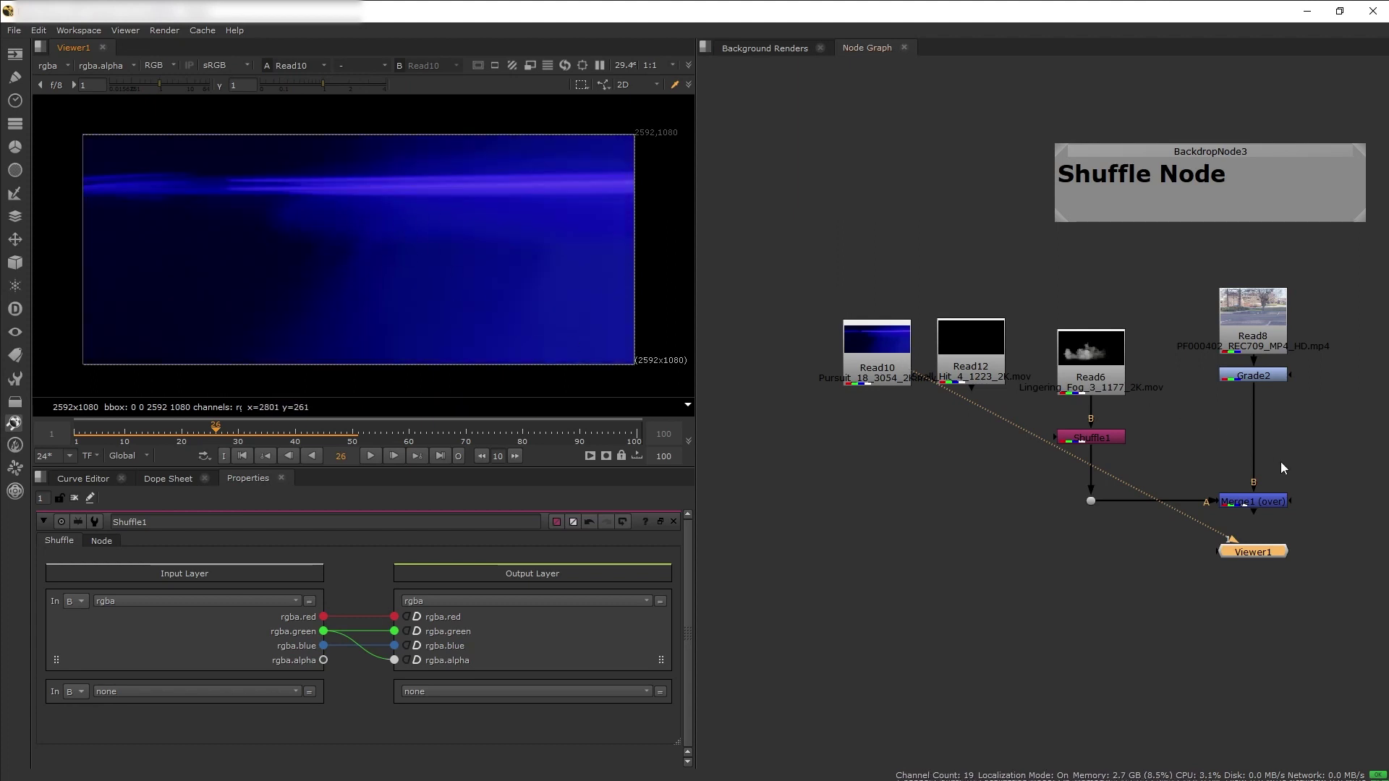
# - In the Keyer Node section, view the fog through the dot below Read3 and add a Keyer node near its connection
pyautogui.moveTo(1288, 465); pyautogui.dragTo(1239, 447, button='middle')
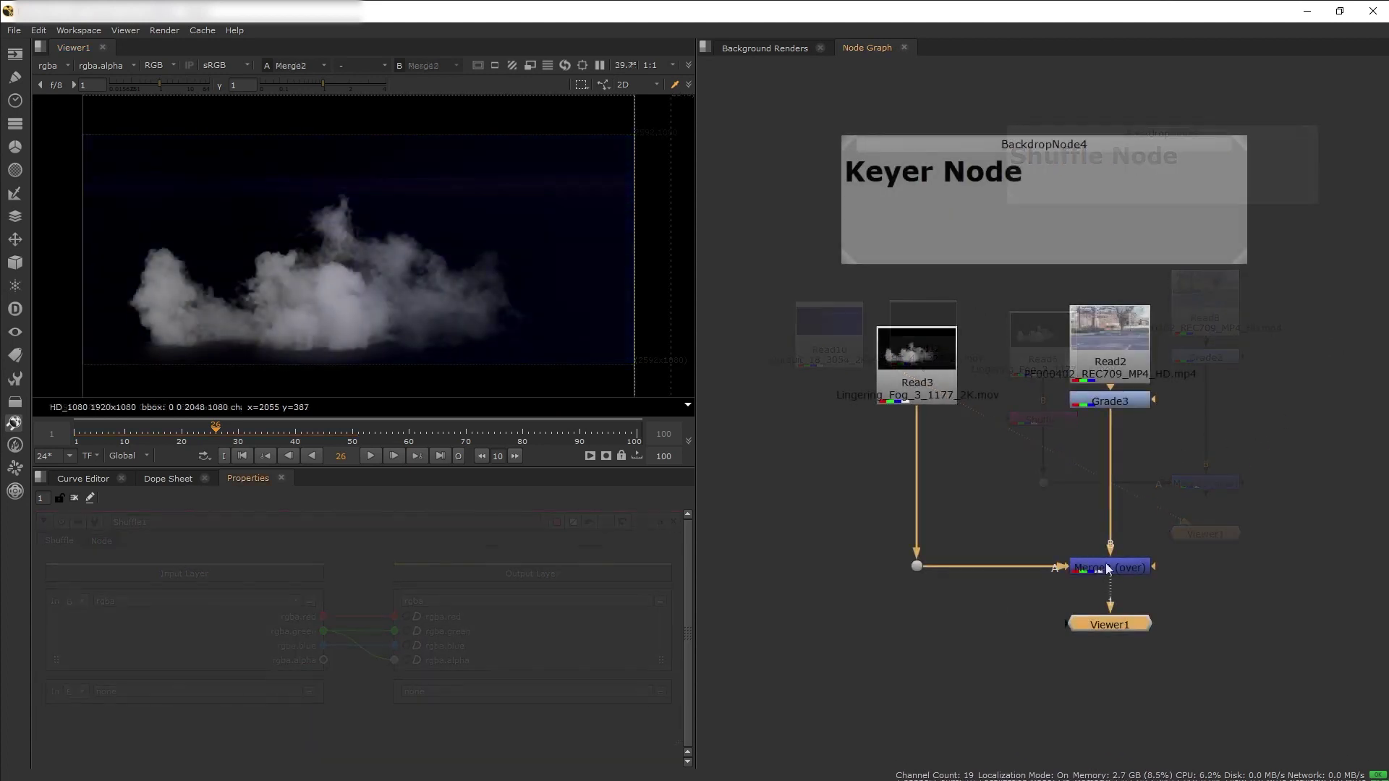
pyautogui.click(917, 566)
pyautogui.press('1')
pyautogui.click(969, 492)
pyautogui.press('Tab')
pyautogui.write('keyer')
pyautogui.press('Return')
pyautogui.moveTo(961, 491); pyautogui.dragTo(963, 486)
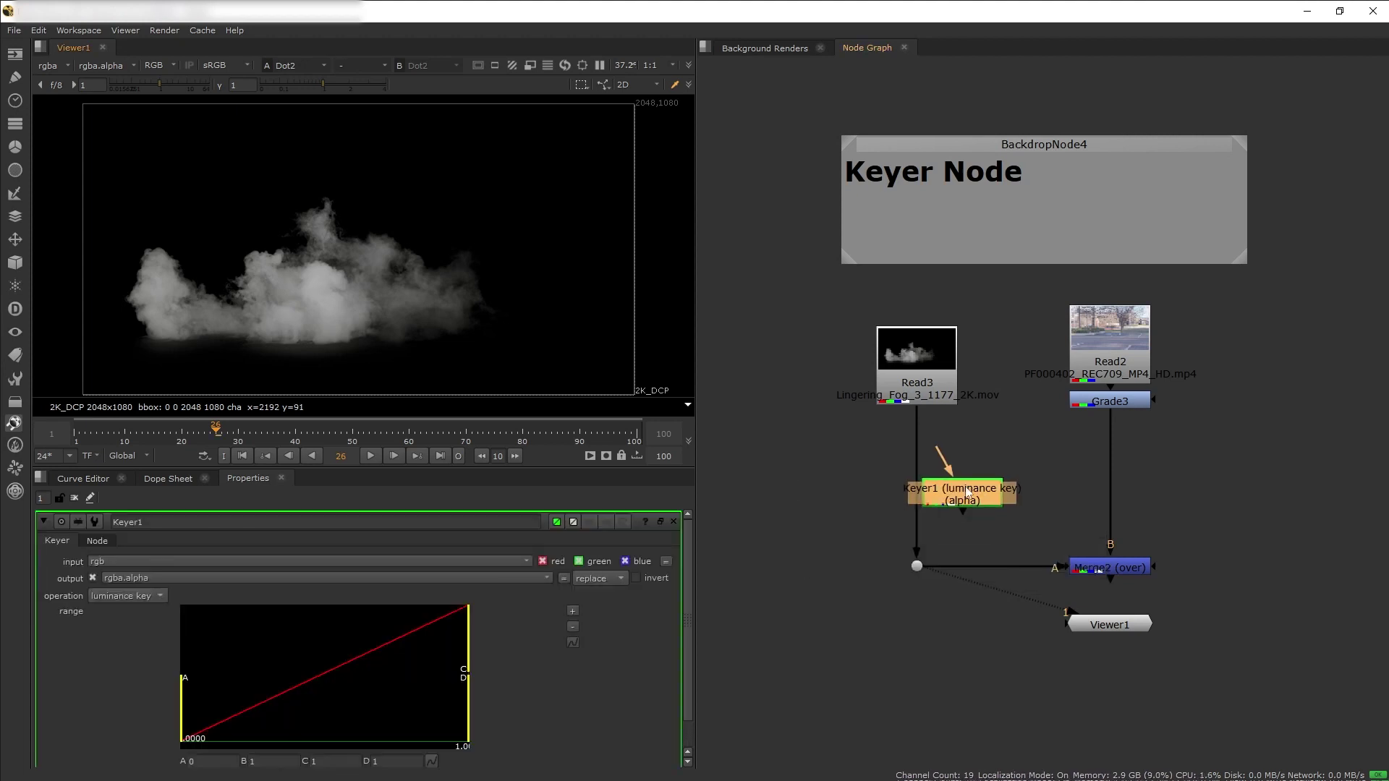
# - Keep the Keyer on luminance key, insert it between Read3 and the dot, and check the alpha channel before returning to RGB
pyautogui.click(121, 599)
pyautogui.click(140, 596)
pyautogui.press('a')
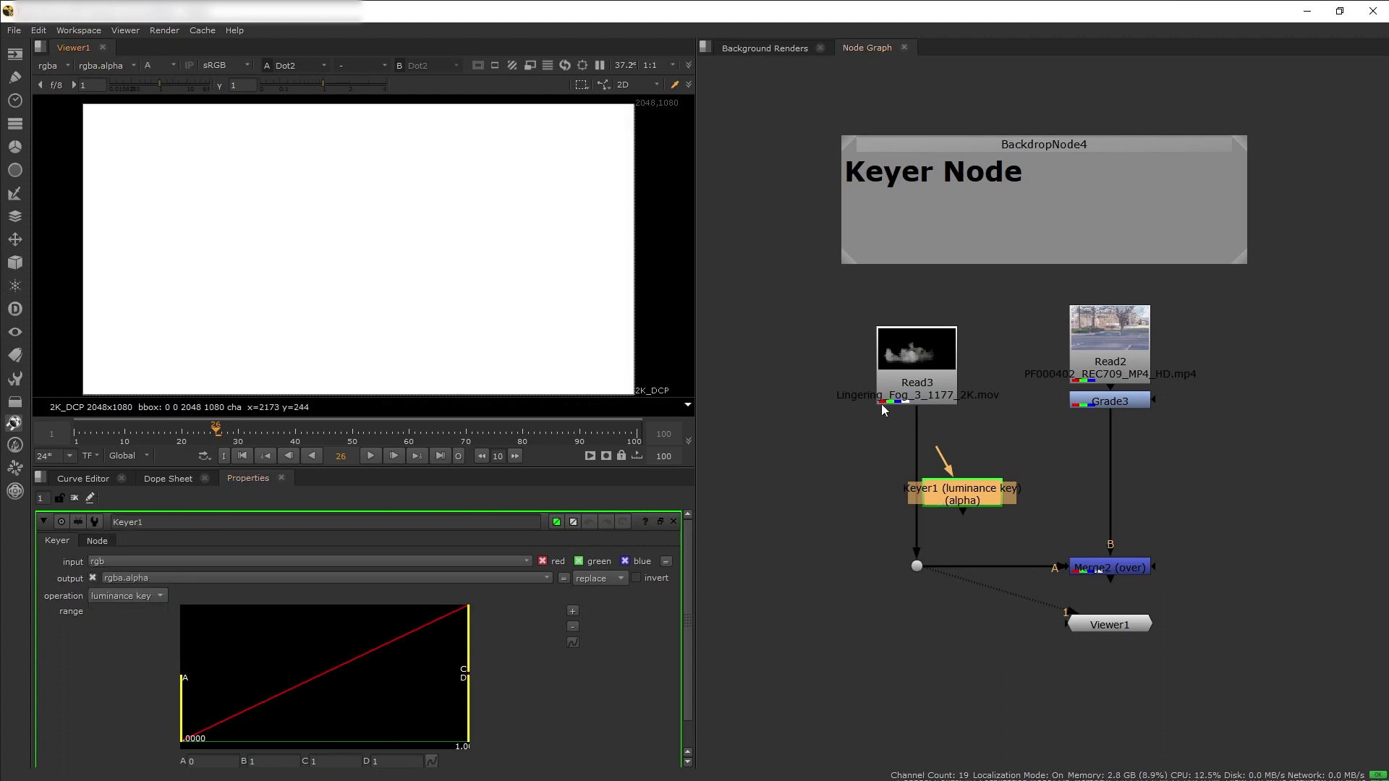
pyautogui.moveTo(987, 495); pyautogui.dragTo(939, 492)
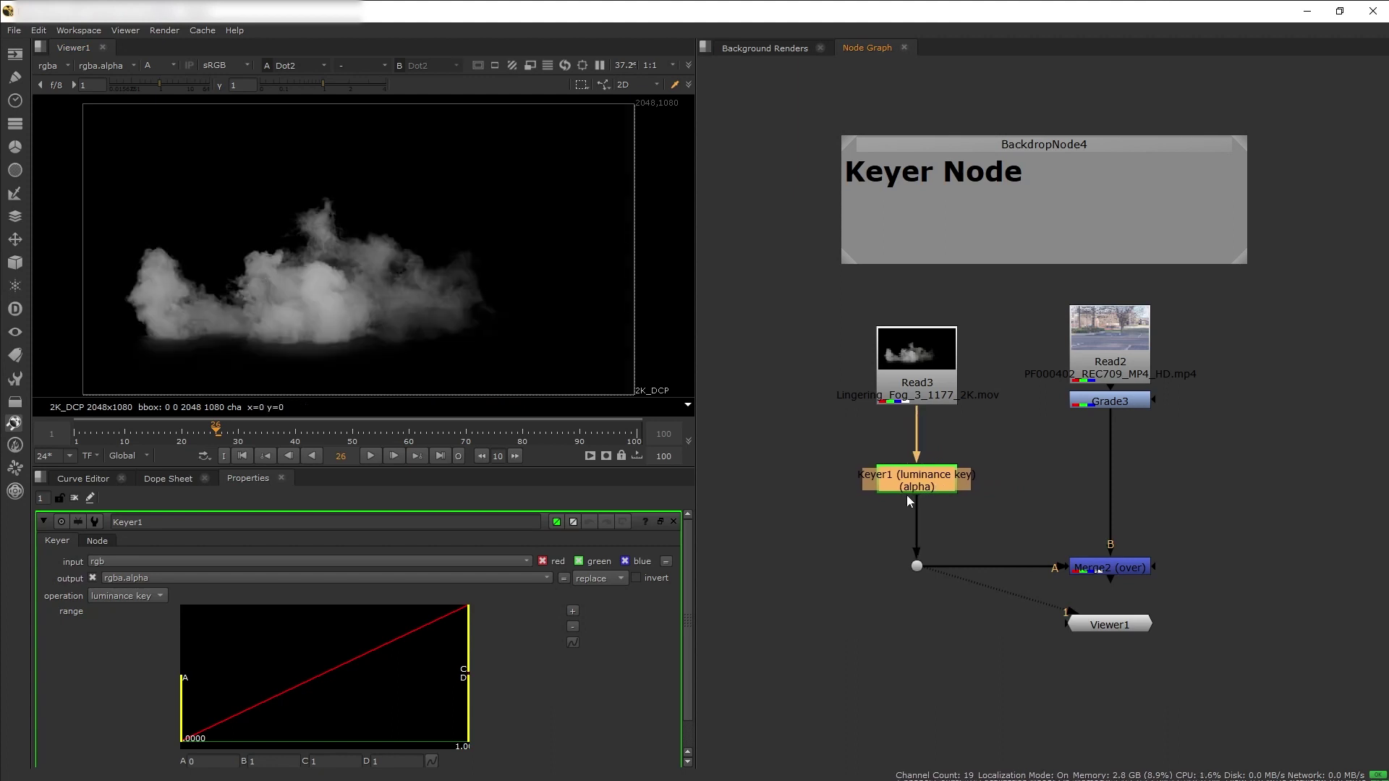
pyautogui.press('a')
# - View the Merge2 (over) composite of the keyed fog and select Keyer1
pyautogui.click(1088, 571)
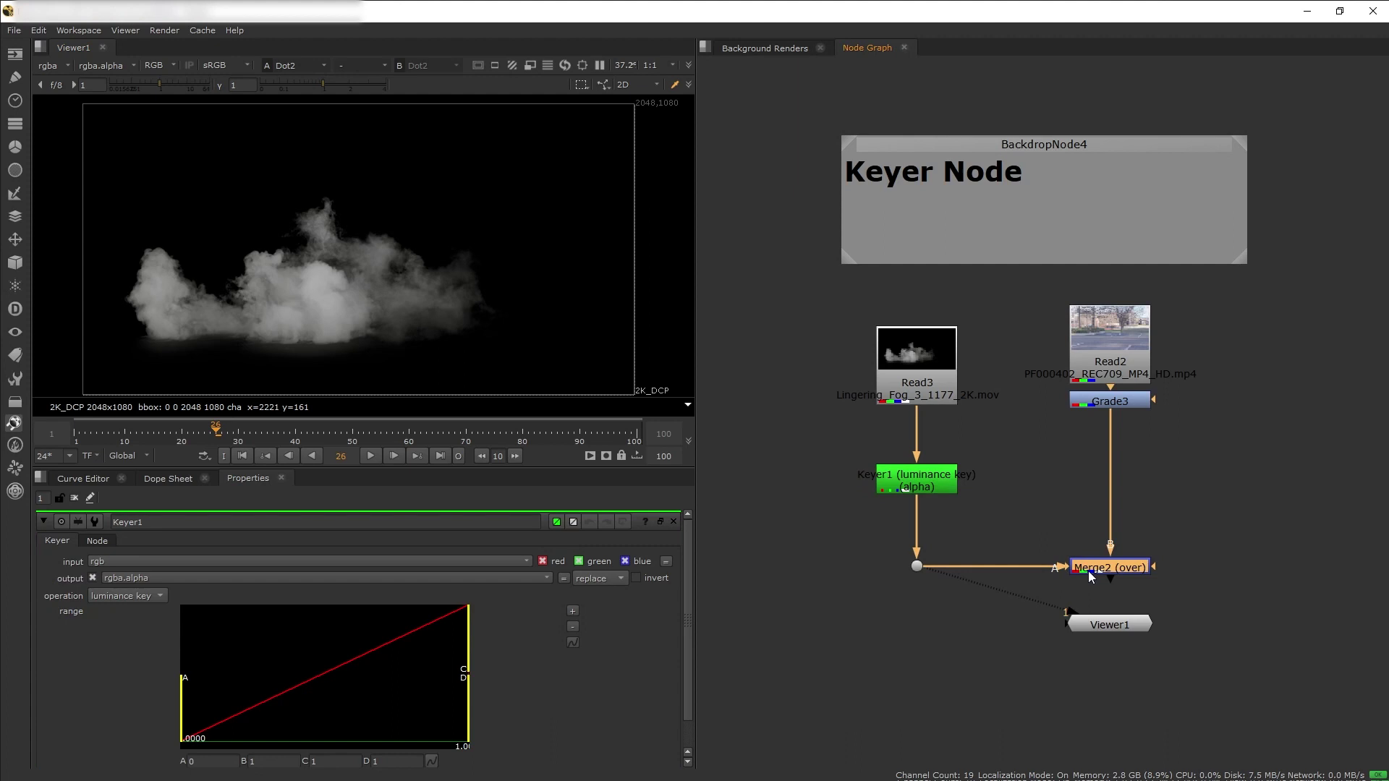
pyautogui.press('1')
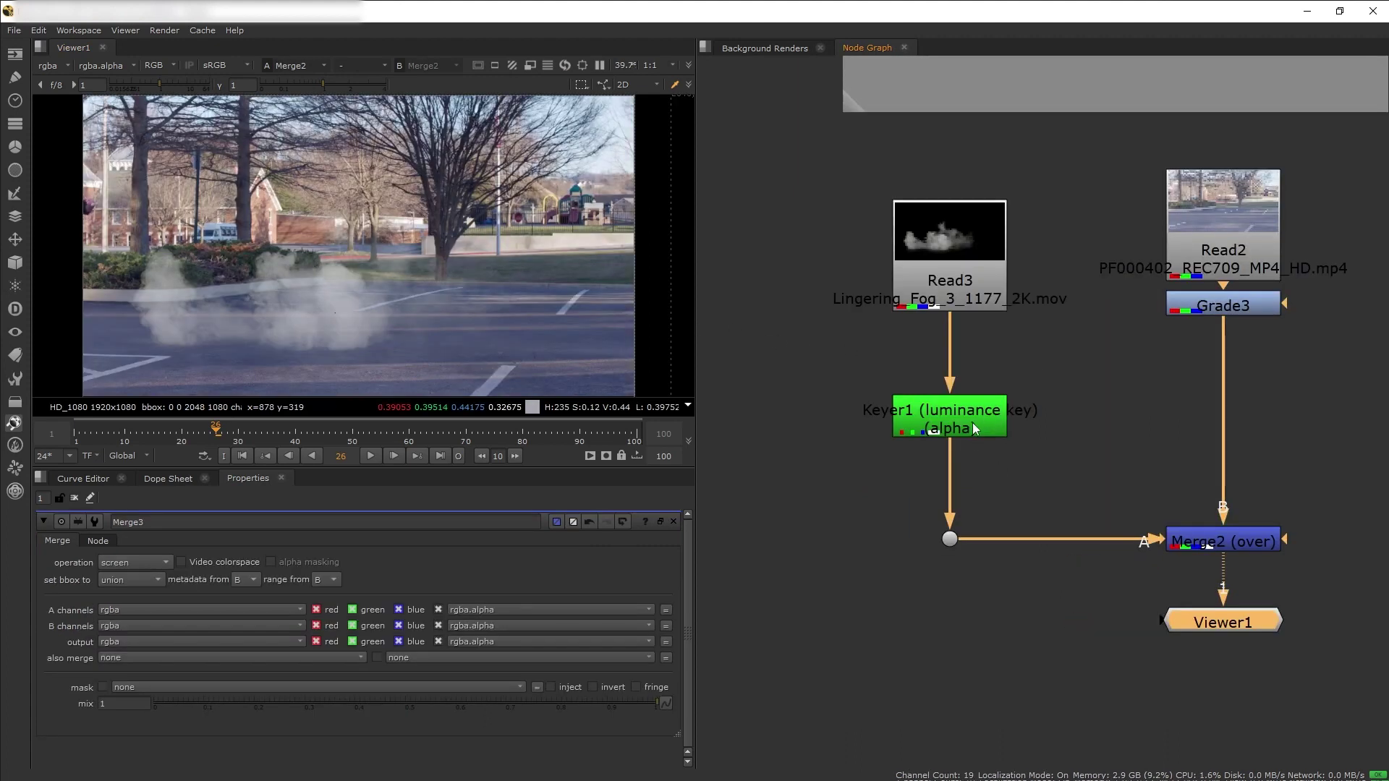
pyautogui.click(973, 422)
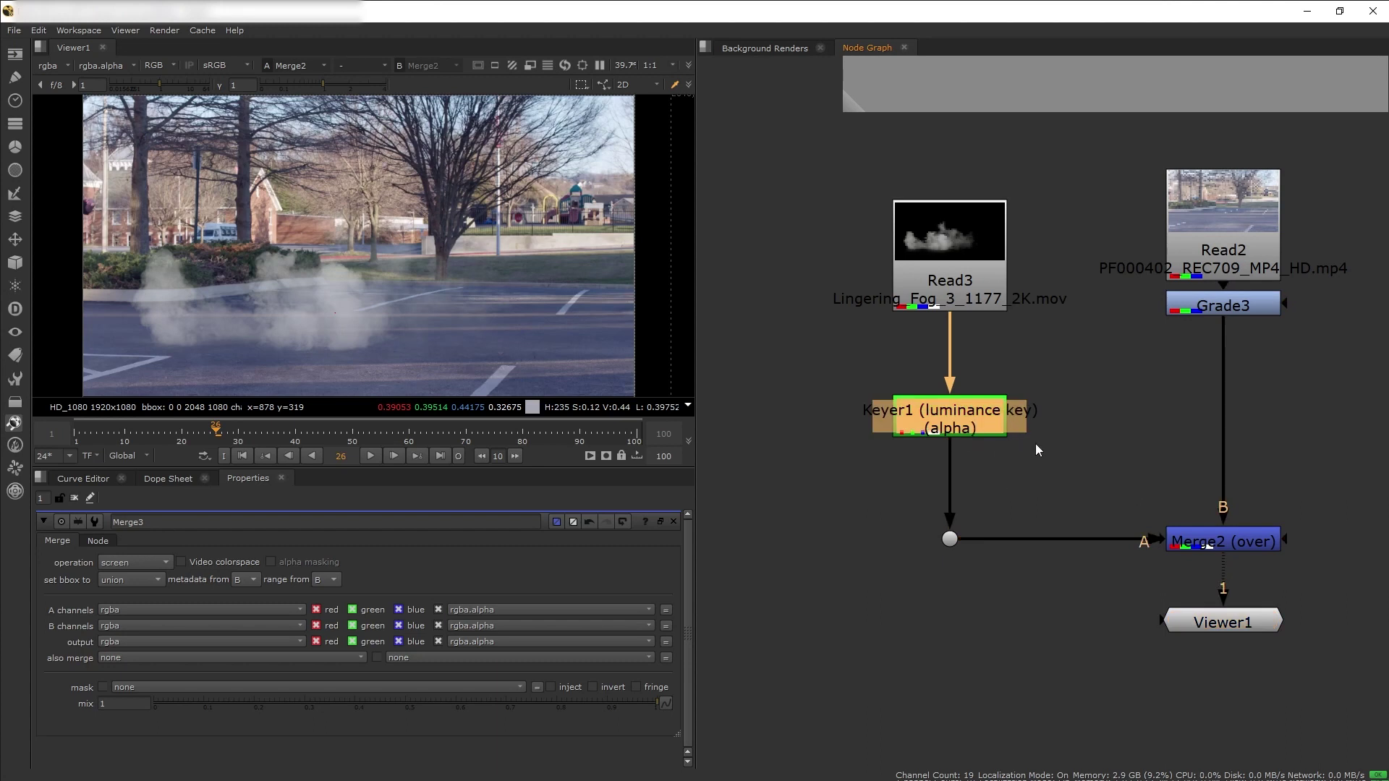
# - Place the Read17 Pursuit footage beside Read3, connect it to Keyer1's input and view Keyer1
pyautogui.scroll(-3, 1035, 445)
pyautogui.moveTo(775, 284); pyautogui.dragTo(981, 293)
pyautogui.moveTo(1097, 348); pyautogui.dragTo(975, 308)
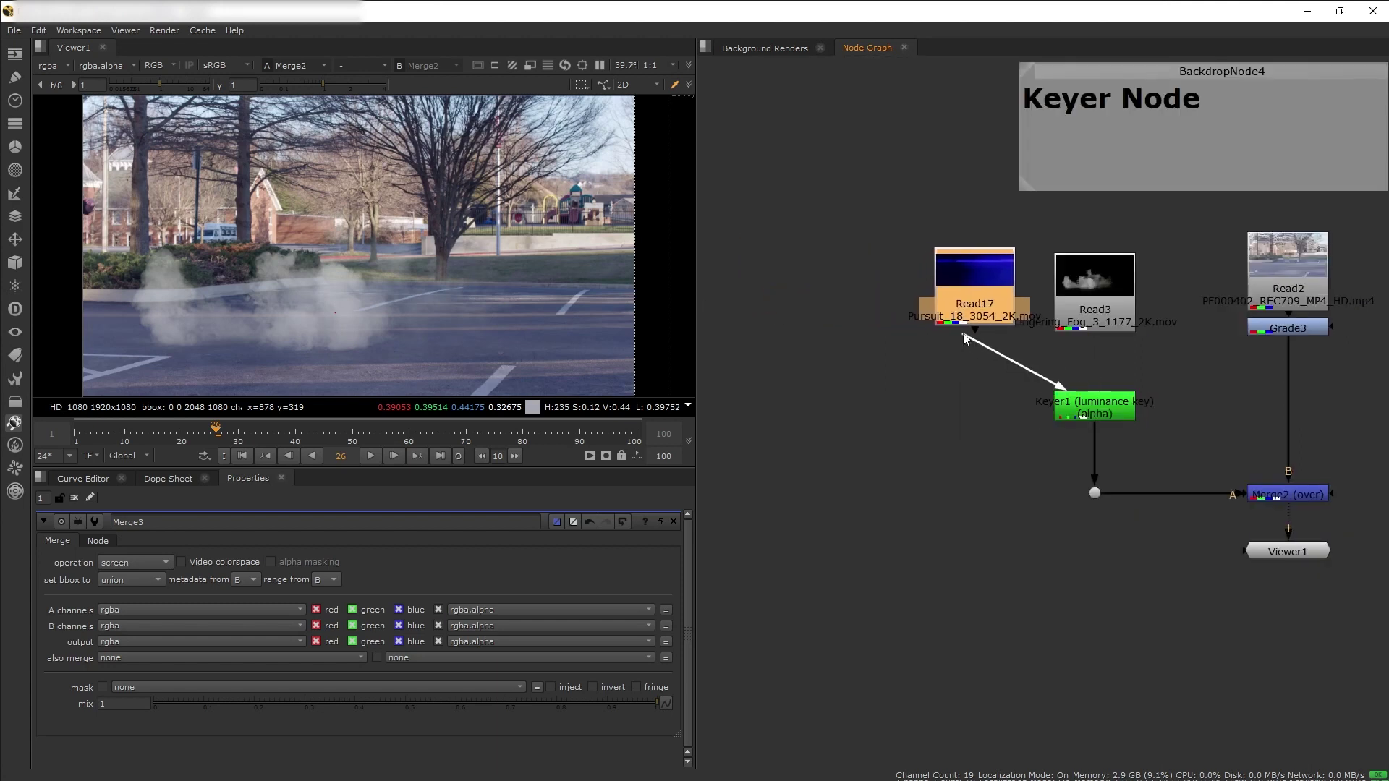
pyautogui.click(1097, 411)
pyautogui.press('1')
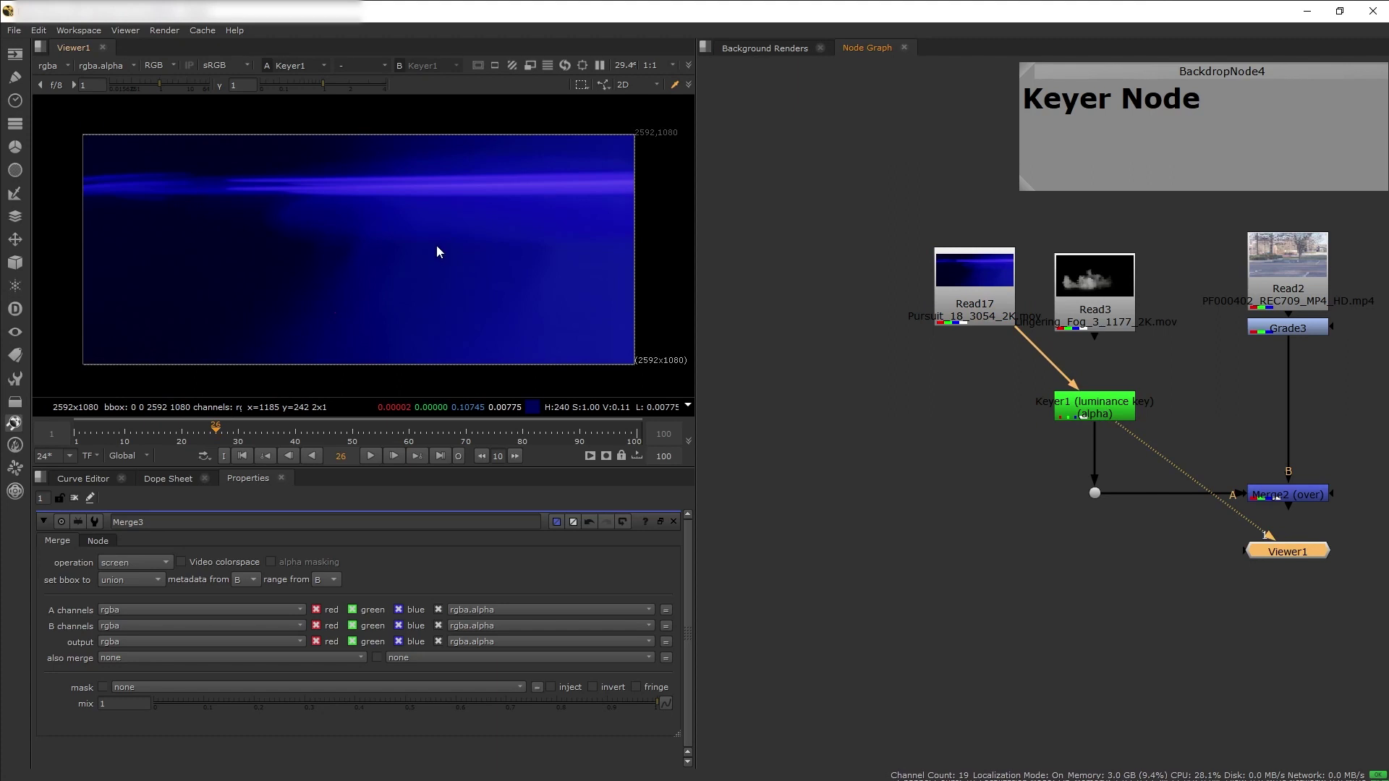
# - Compare Keyer1's alpha with its RGB image at frames 26 and 11, and view the Merge2 composite
pyautogui.press('a')
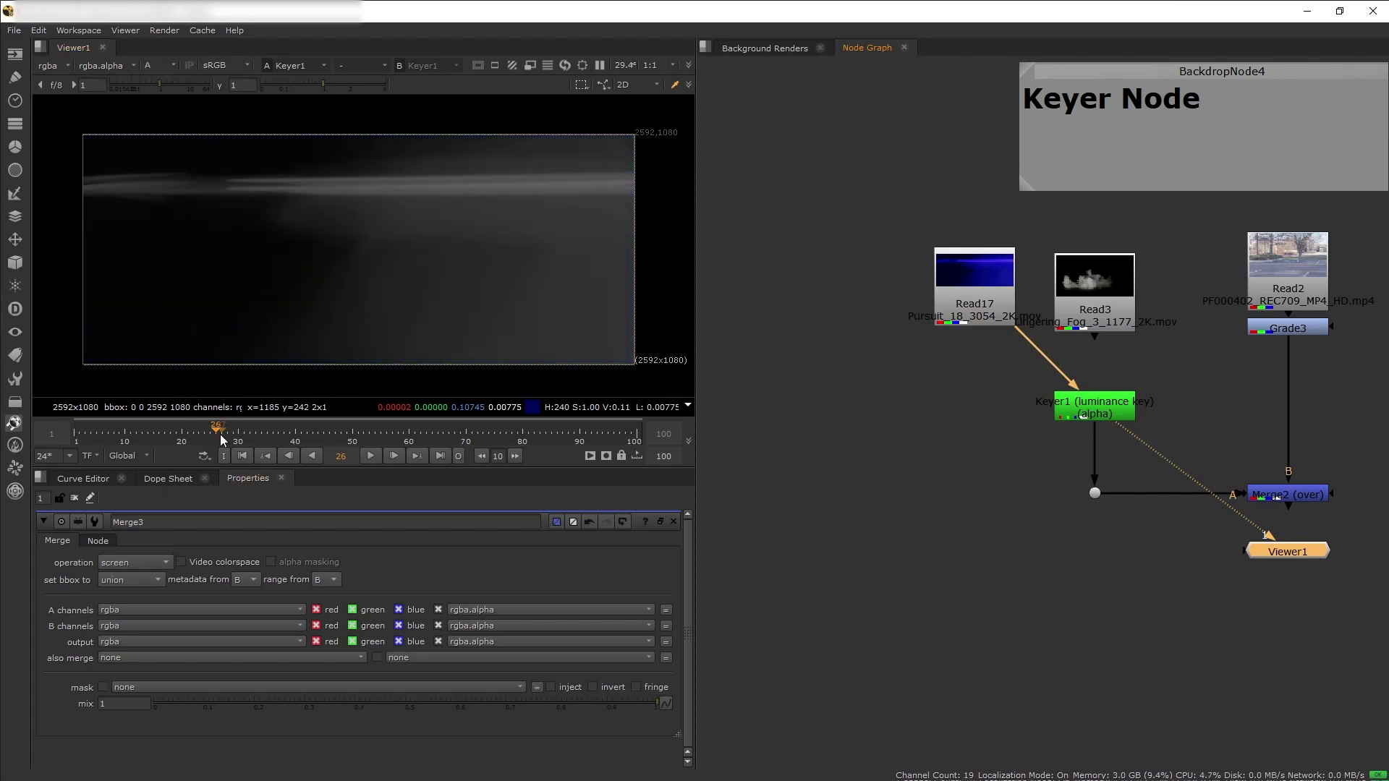
pyautogui.press('a')
pyautogui.click(130, 428)
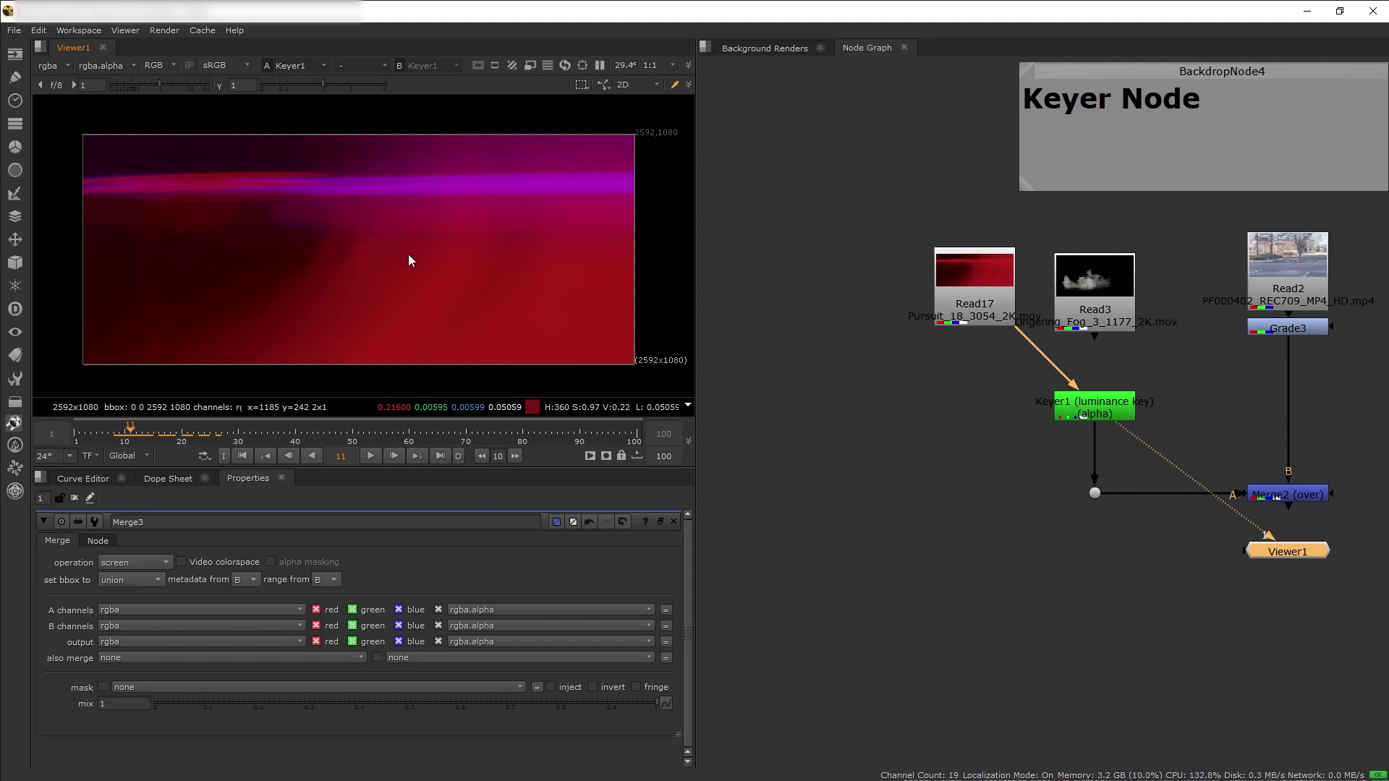
pyautogui.press('a')
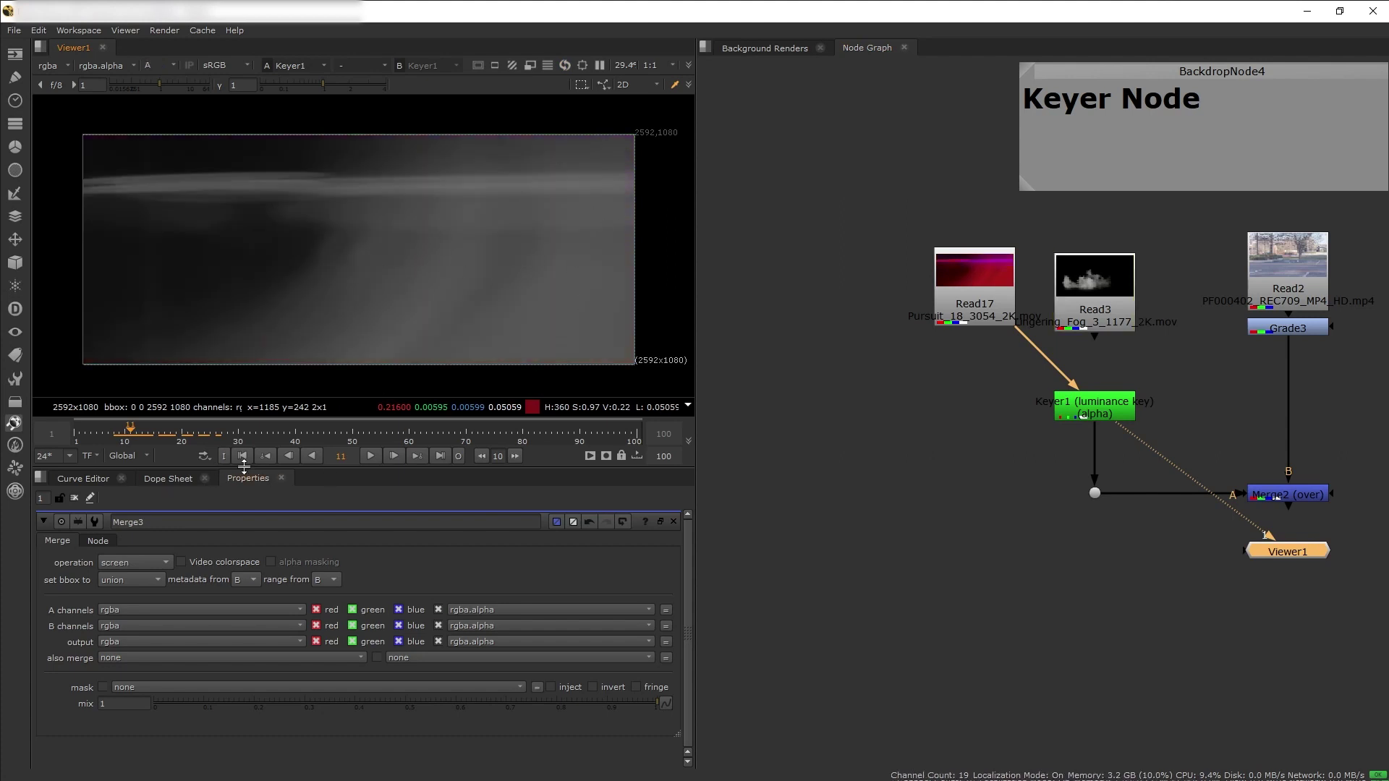
pyautogui.press('a')
pyautogui.click(1288, 497)
pyautogui.press('1')
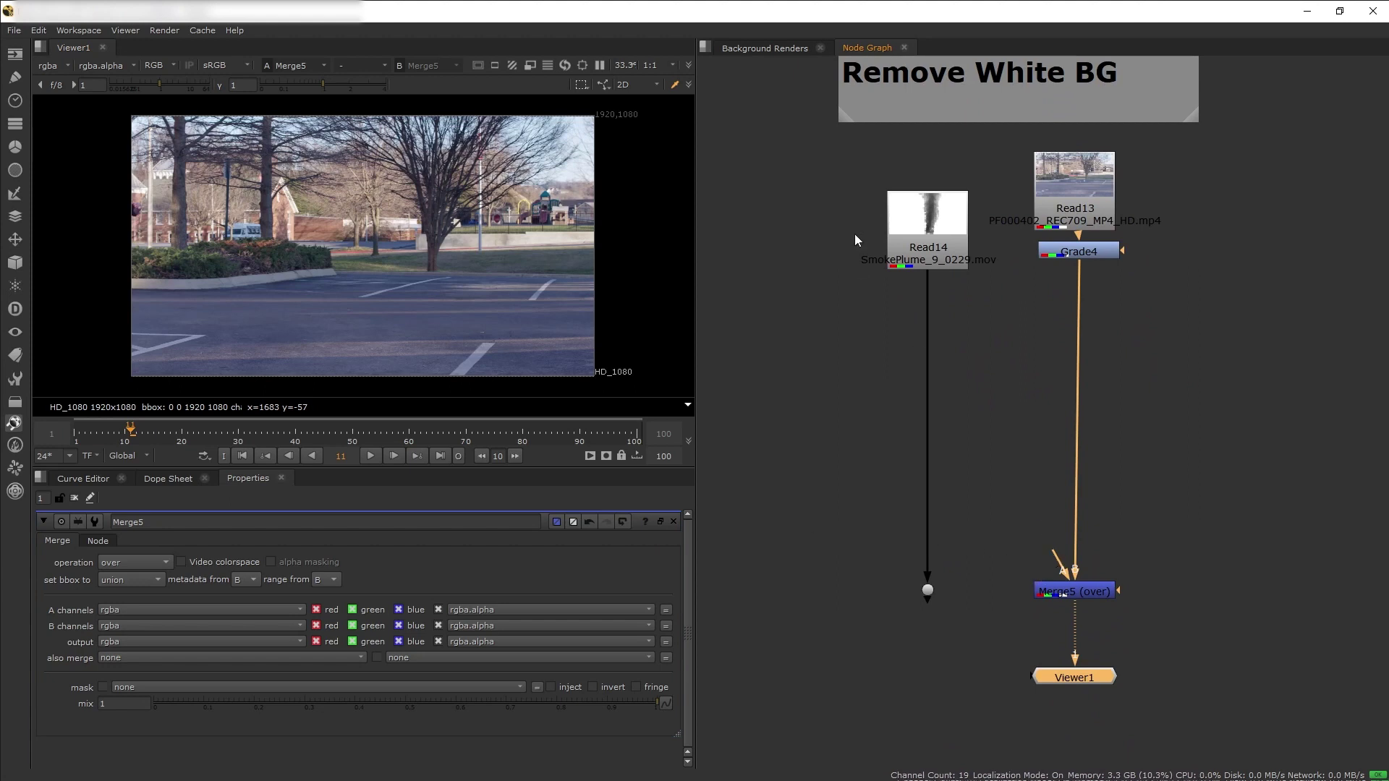
# - In the Remove White BG section, view the Read14 SmokePlume footage, check its alpha channel and return to RGB
pyautogui.click(930, 258)
pyautogui.press('1')
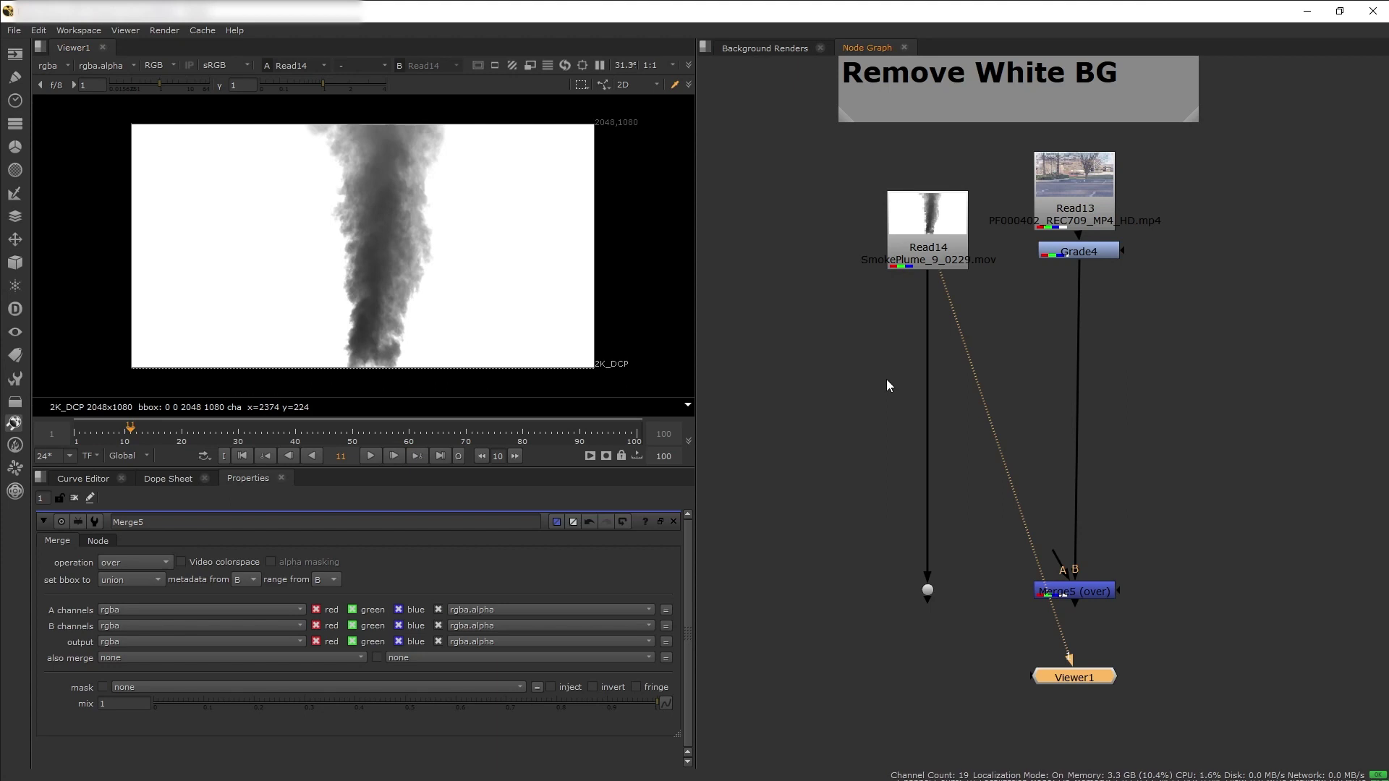
pyautogui.click(949, 420)
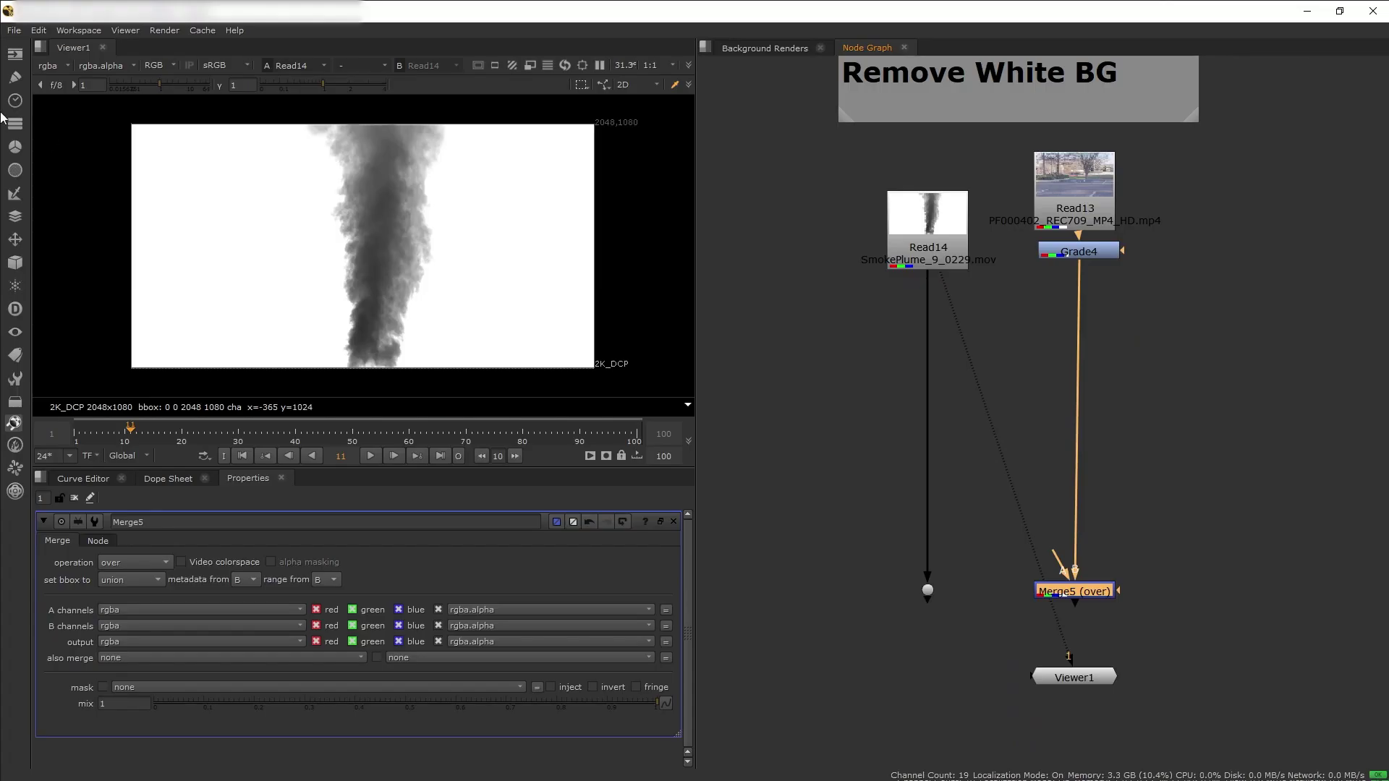
pyautogui.click(159, 68)
pyautogui.click(190, 136)
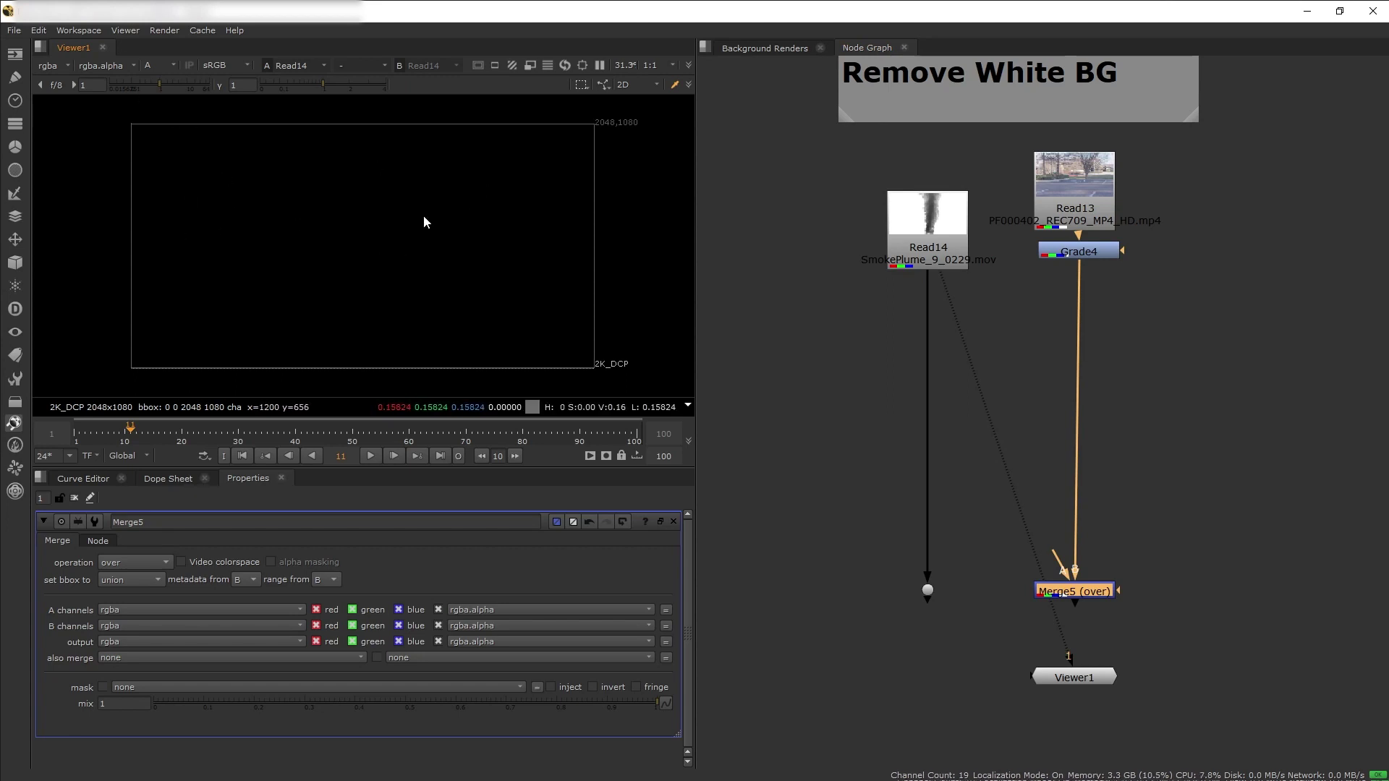
pyautogui.click(163, 66)
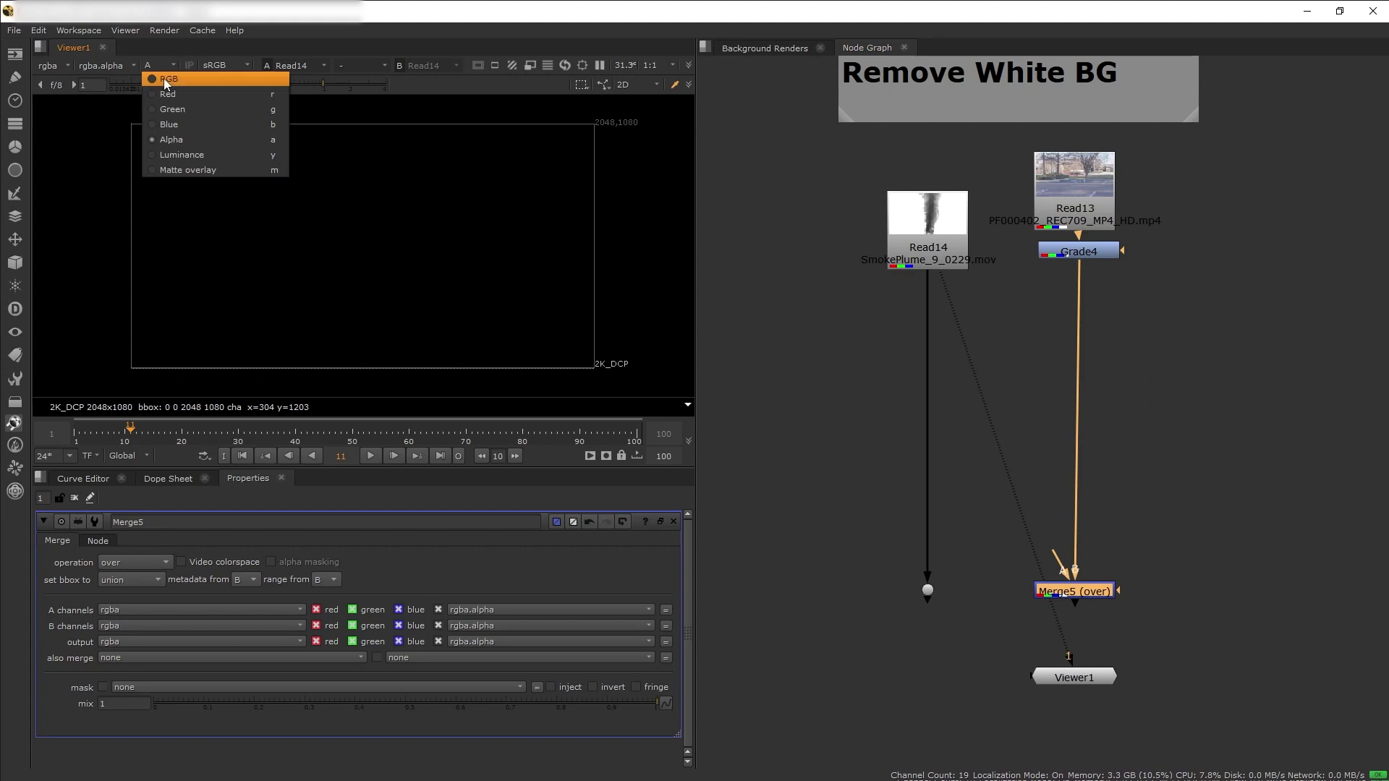
pyautogui.click(167, 81)
pyautogui.click(913, 261)
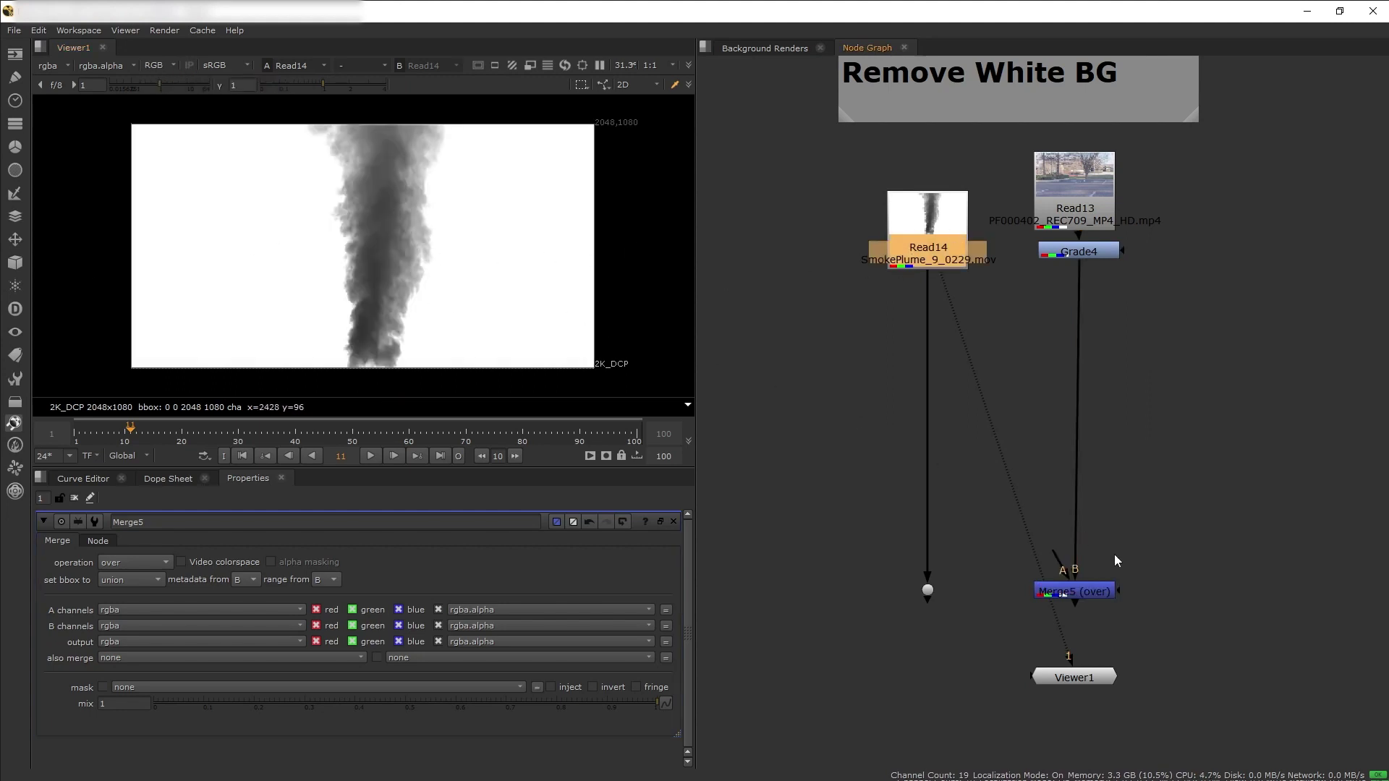
# - View Merge5 (over) and connect its A input to the dot below the Read14 smoke plume
pyautogui.click(1075, 591)
pyautogui.press('1')
pyautogui.moveTo(1053, 556); pyautogui.dragTo(927, 590)
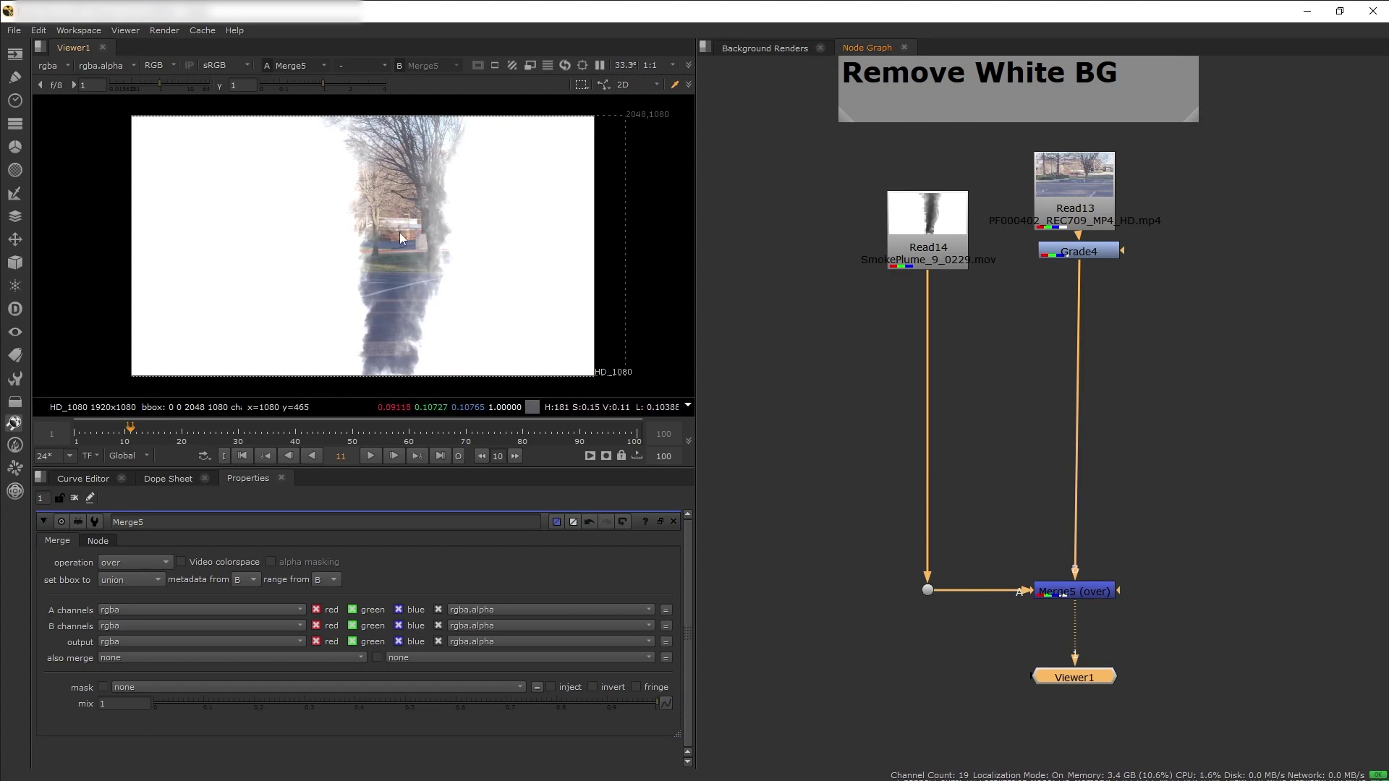
# - Try the plus operation on Merge5, restore over, and reselect the node
pyautogui.click(1074, 591)
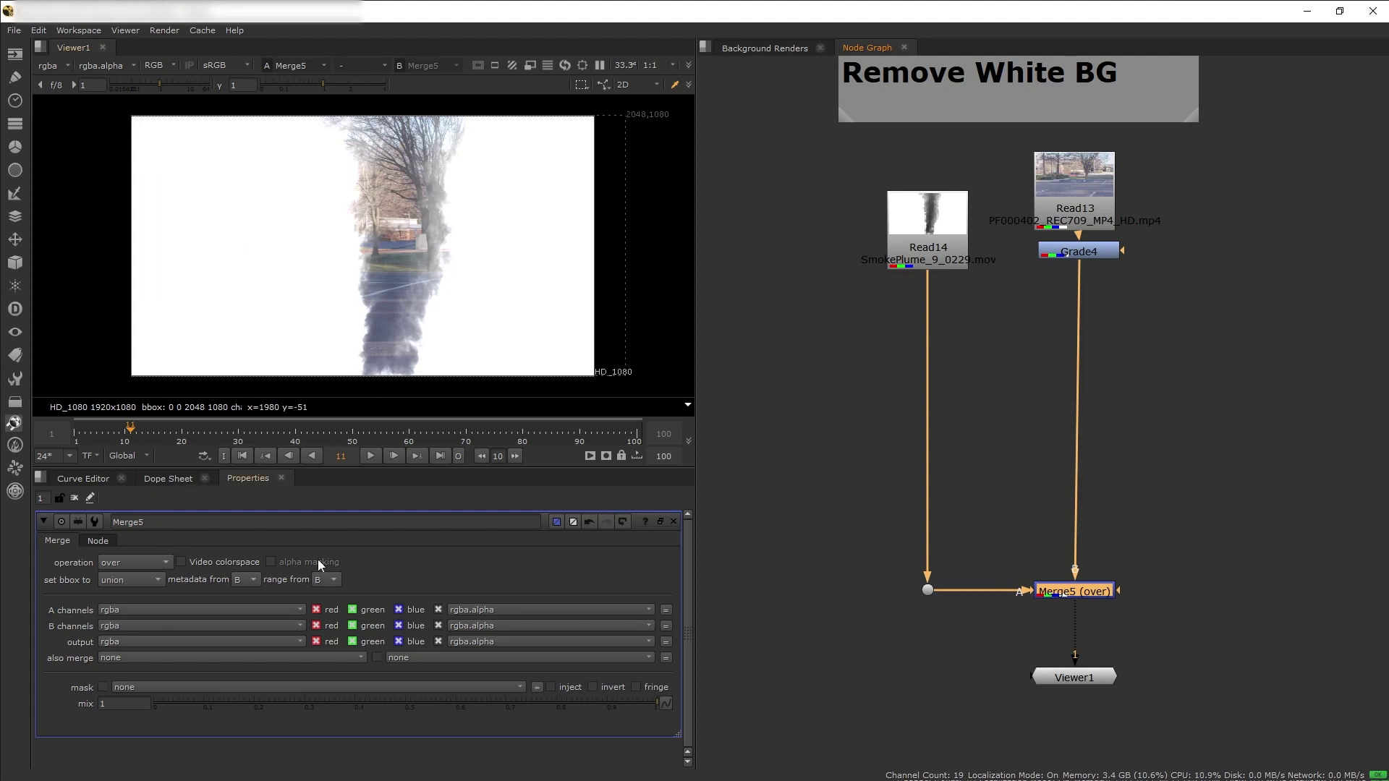
pyautogui.click(153, 563)
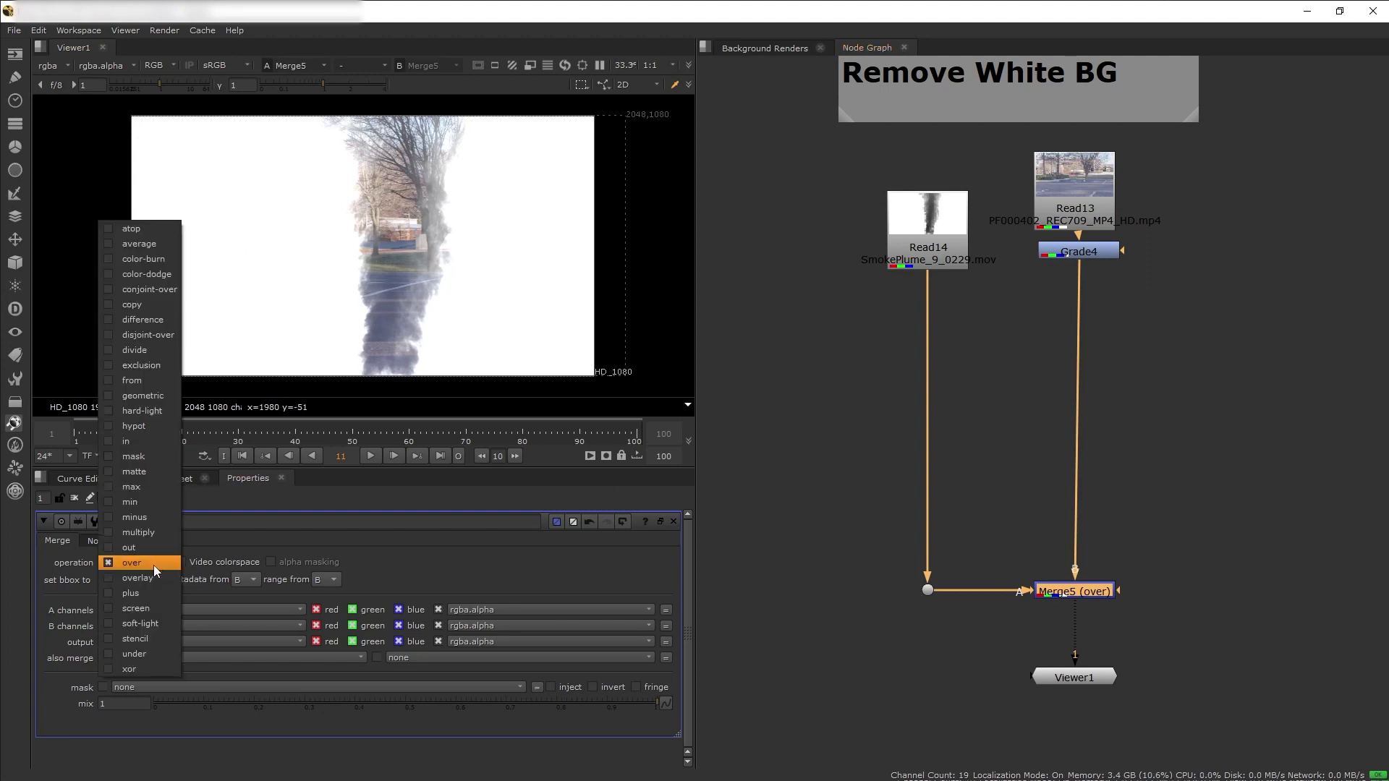
pyautogui.click(162, 588)
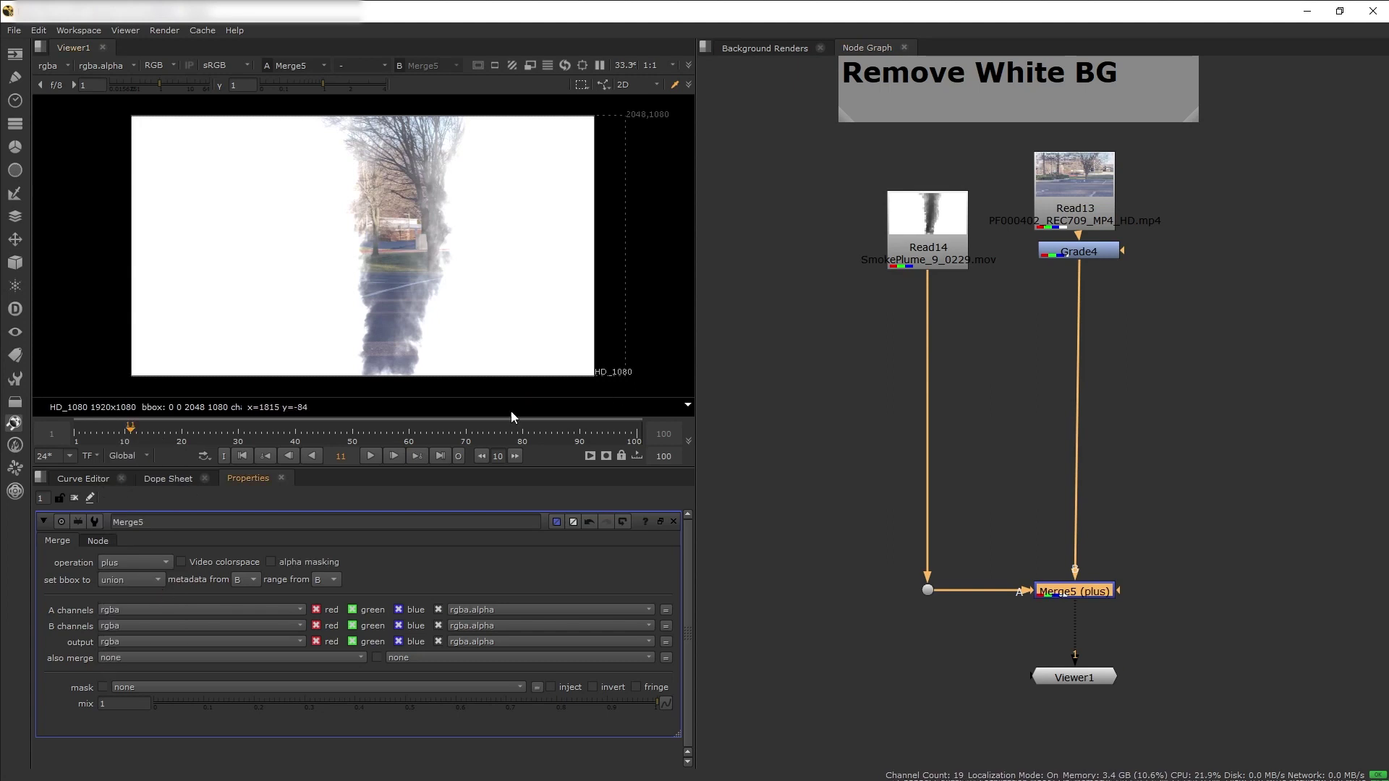
pyautogui.scroll(2, 150, 561)
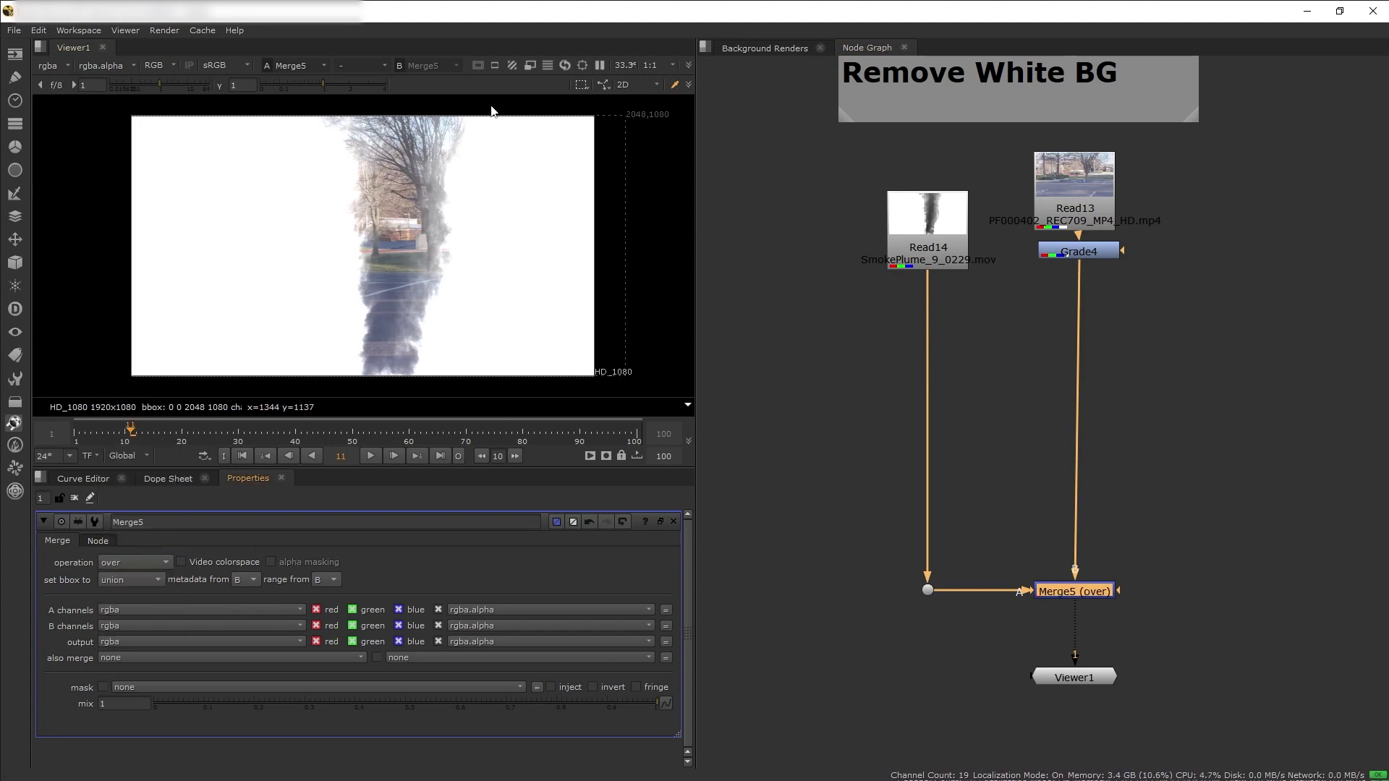
pyautogui.click(415, 250)
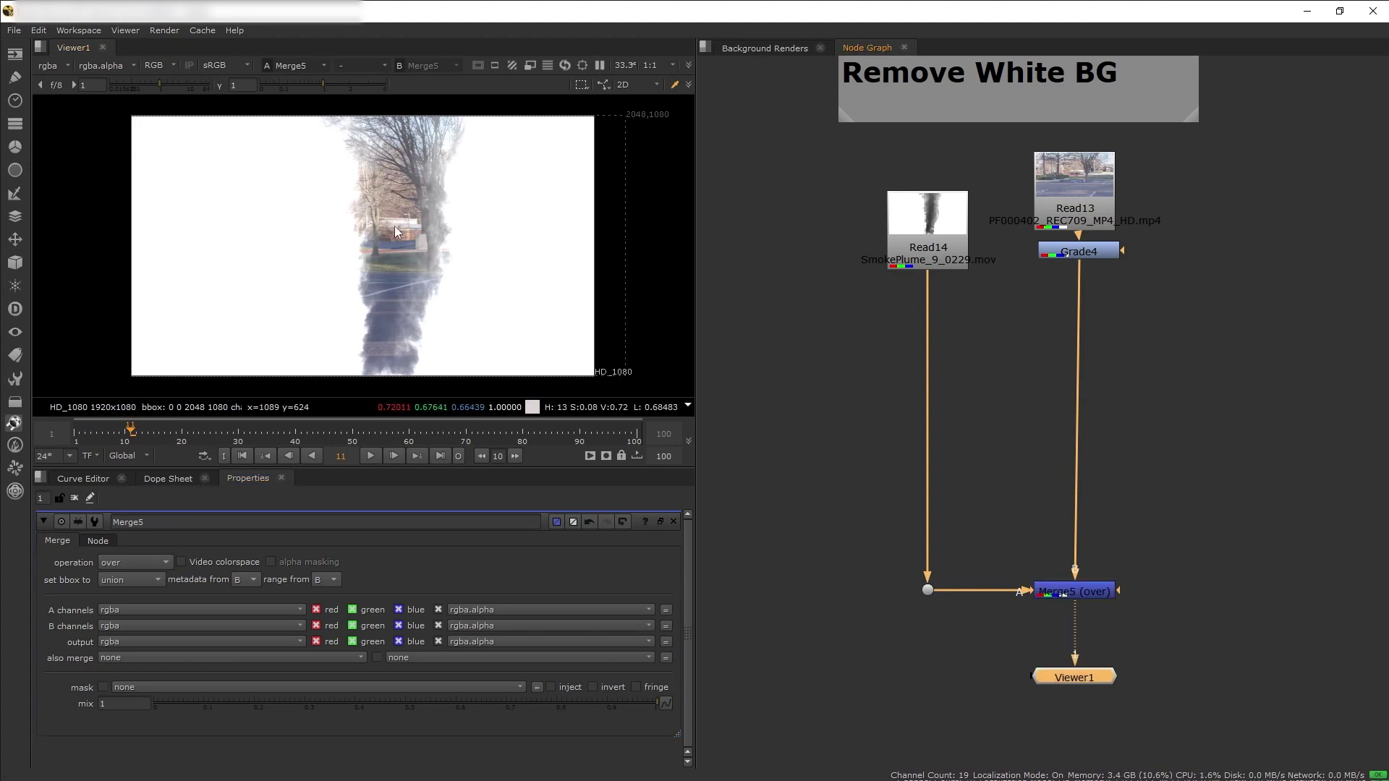
pyautogui.click(426, 577)
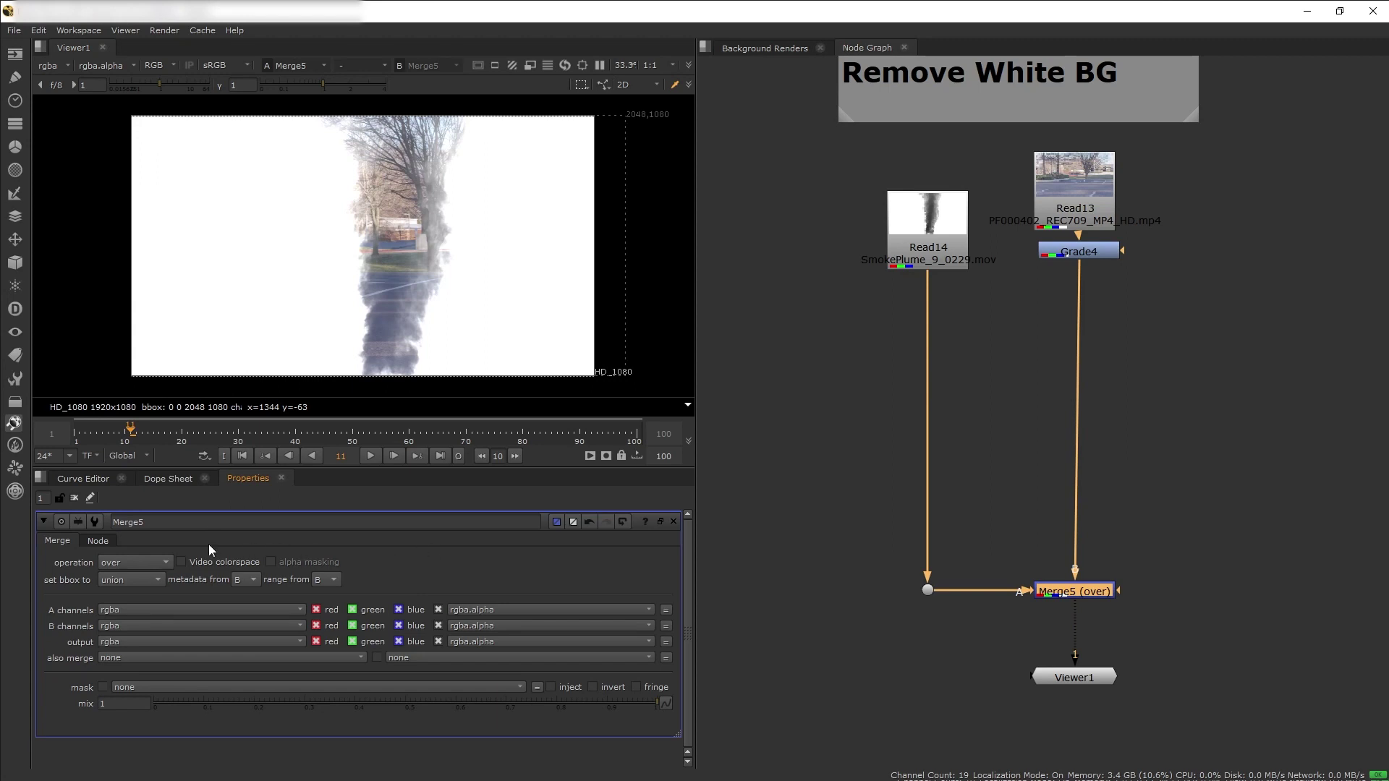
# - Set Merge5's operation to multiply
pyautogui.click(136, 563)
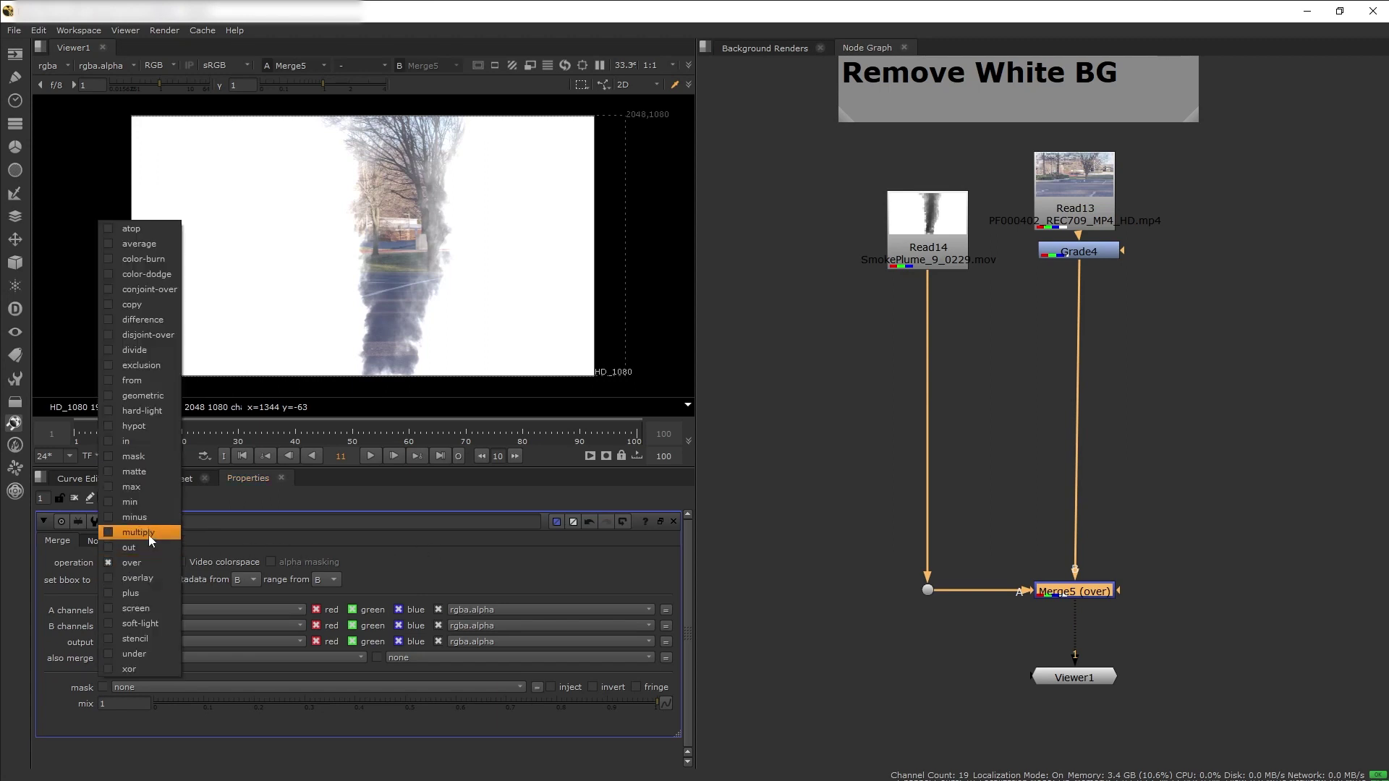
pyautogui.click(149, 536)
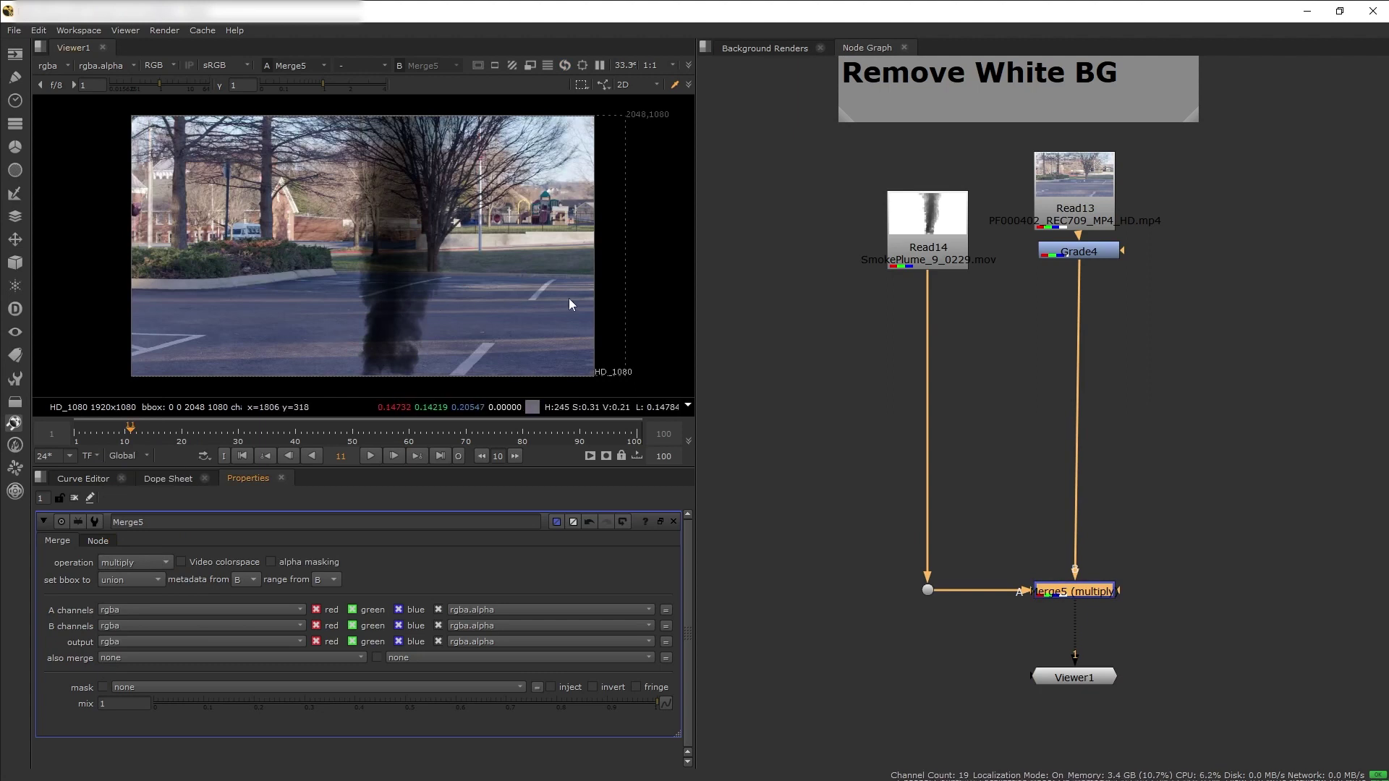
pyautogui.click(902, 249)
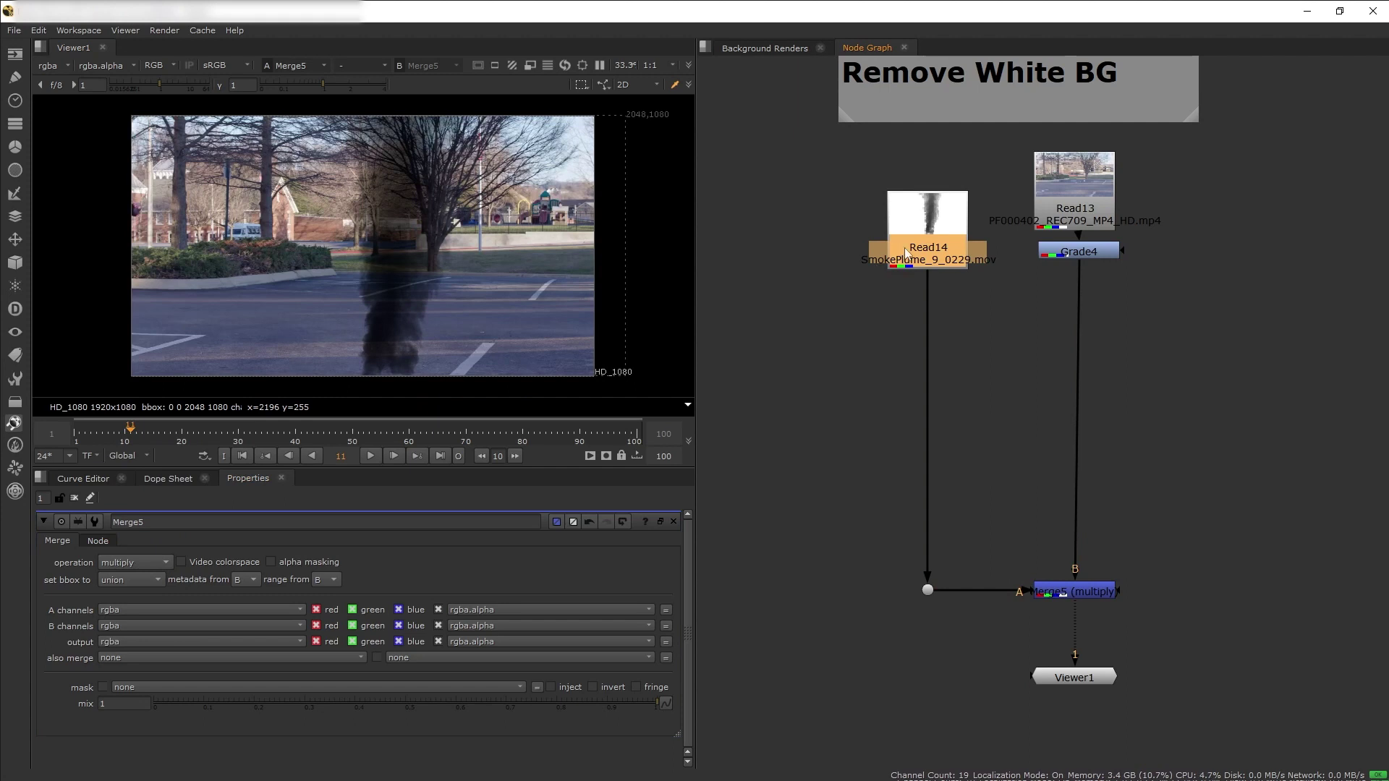
pyautogui.click(1046, 217)
pyautogui.click(1013, 275)
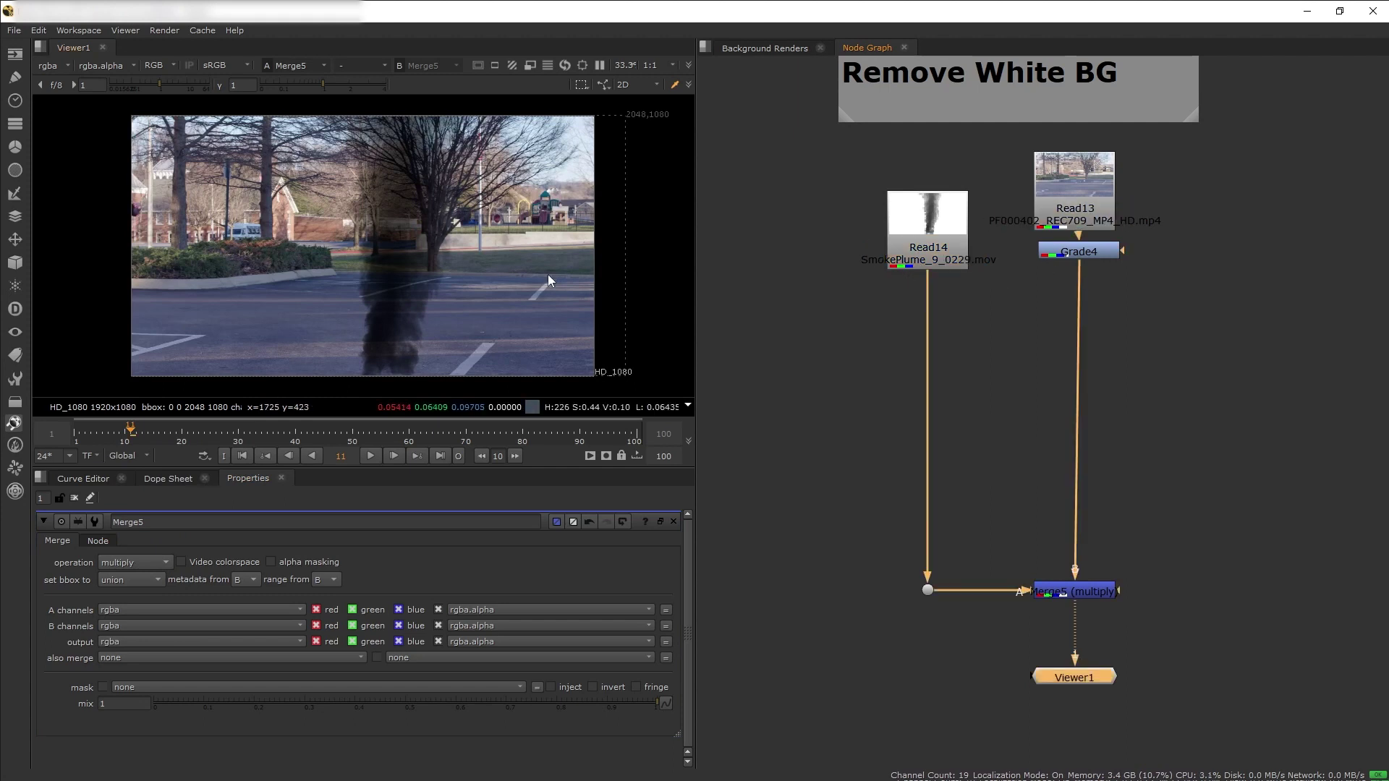
# - Compare the original Read14 smoke plume, also at the dot below it, with the multiplied Merge5 composite
pyautogui.click(927, 239)
pyautogui.press('1')
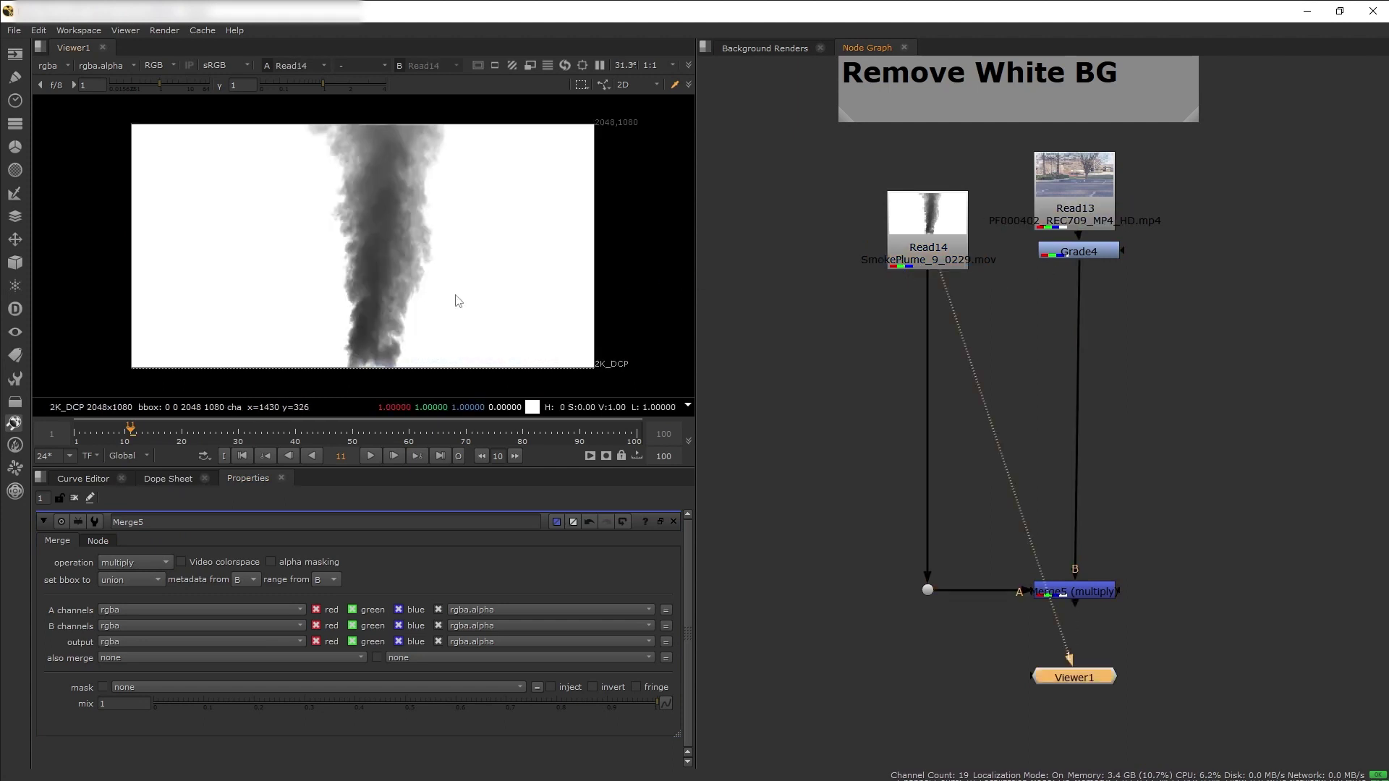
pyautogui.click(1058, 592)
pyautogui.press('1')
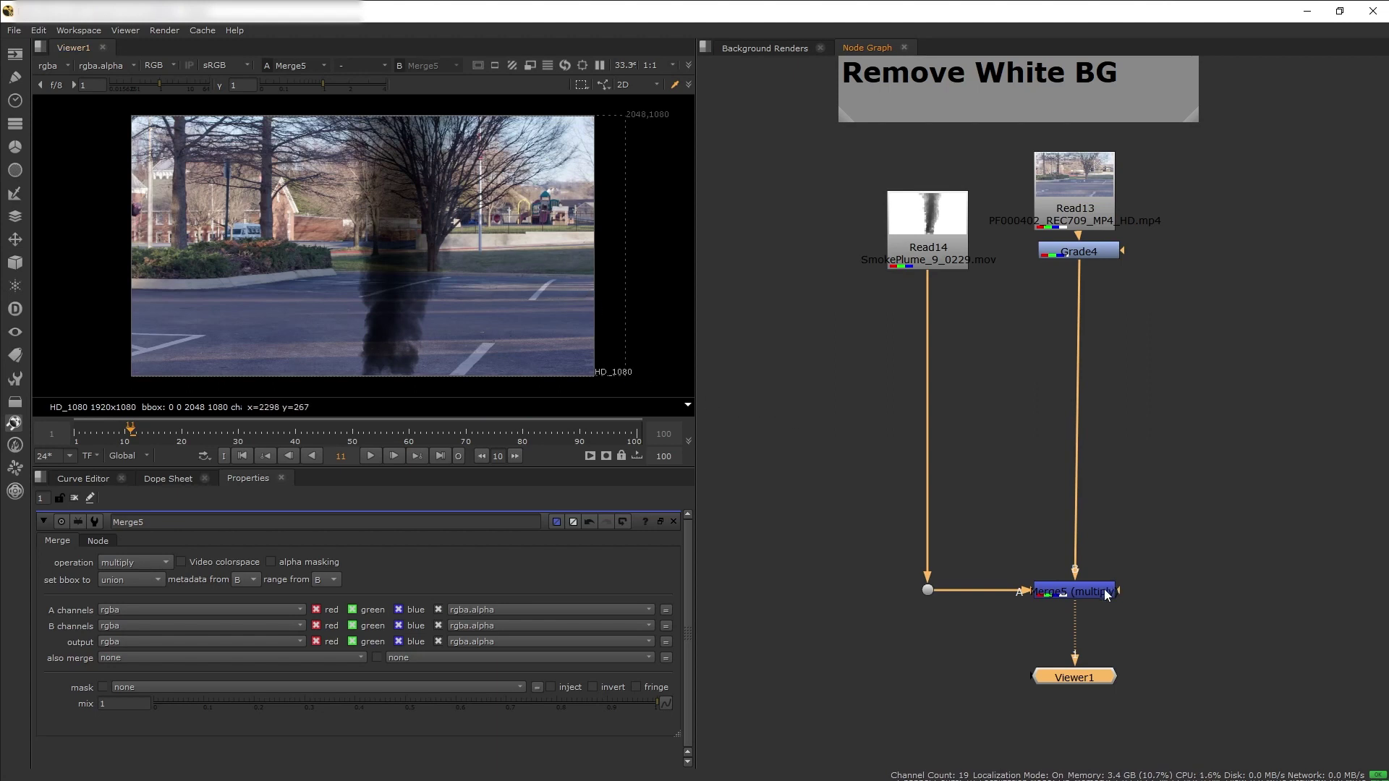
pyautogui.click(928, 590)
pyautogui.press('1')
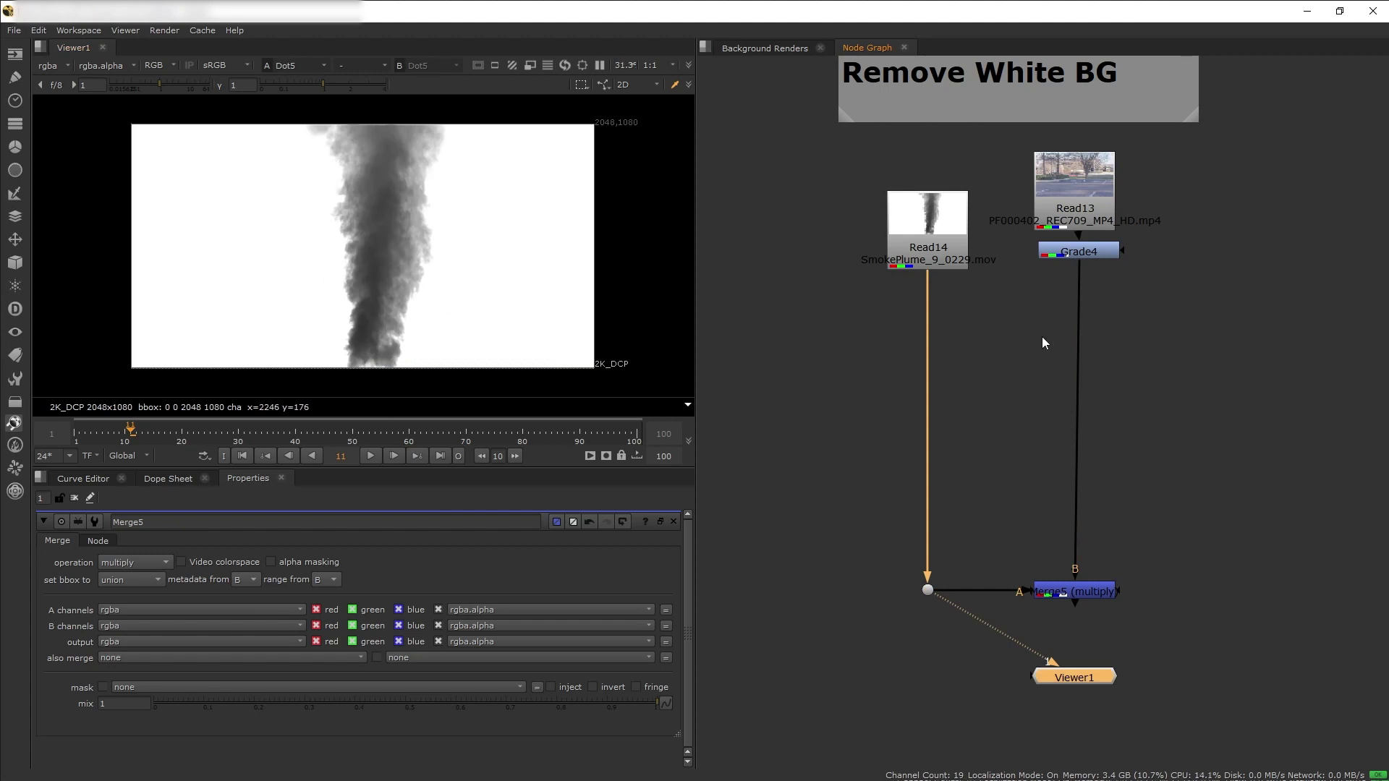
pyautogui.click(942, 246)
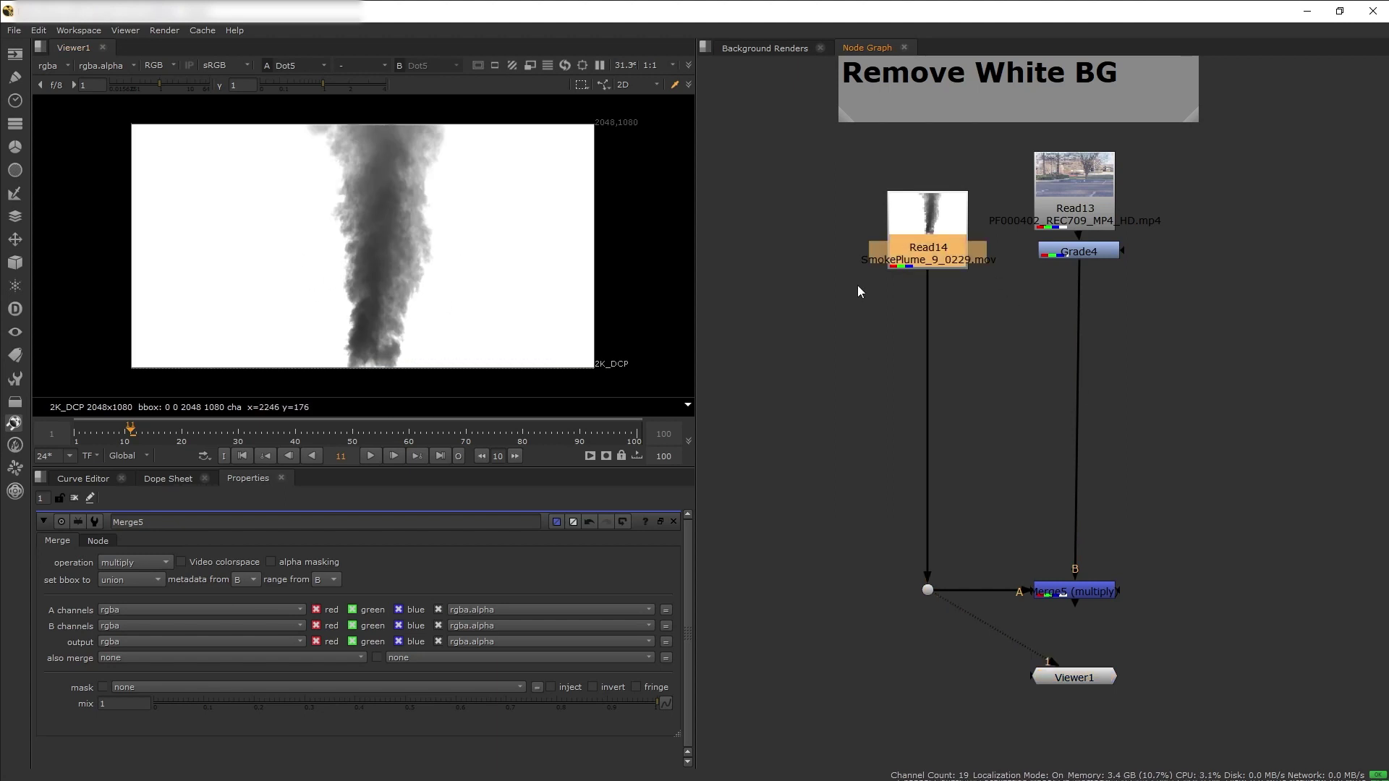
pyautogui.click(1081, 589)
pyautogui.press('1')
pyautogui.click(1185, 621)
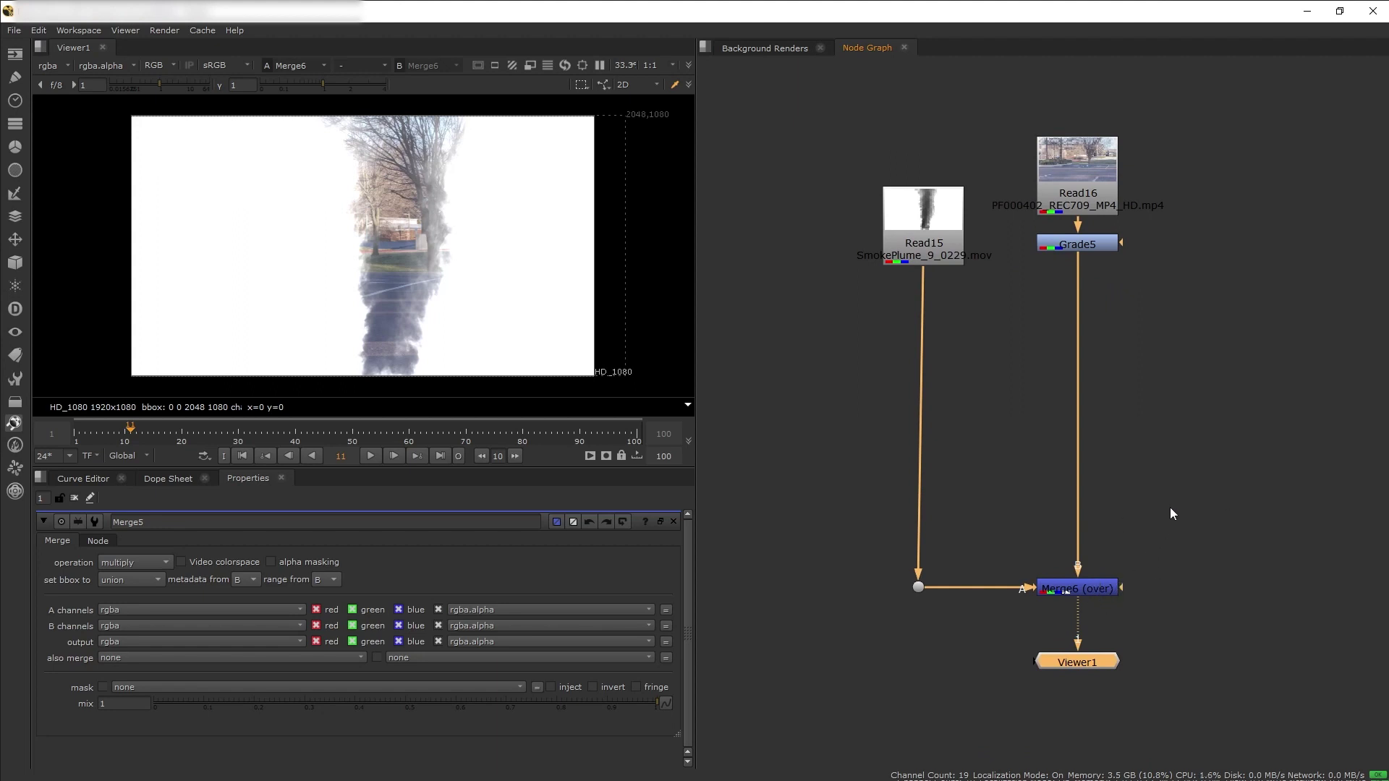
# - In the setup with Merge6 (over), view the smoke plume at the dot below Read15
pyautogui.click(918, 586)
pyautogui.press('1')
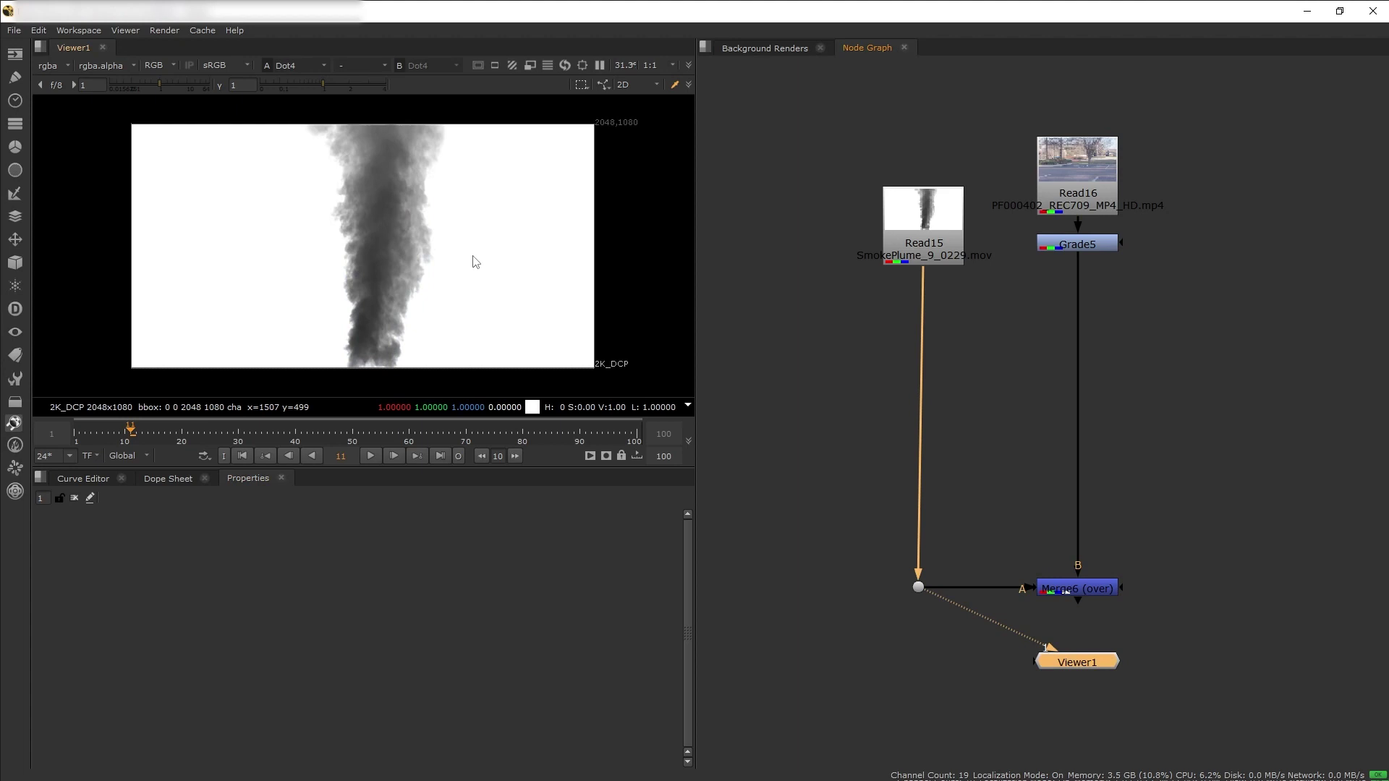
pyautogui.press('Up')
pyautogui.click(919, 586)
pyautogui.press('1')
# - Insert a luminance Keyer between Read15 and the dot, and display the alpha channel
pyautogui.click(979, 443)
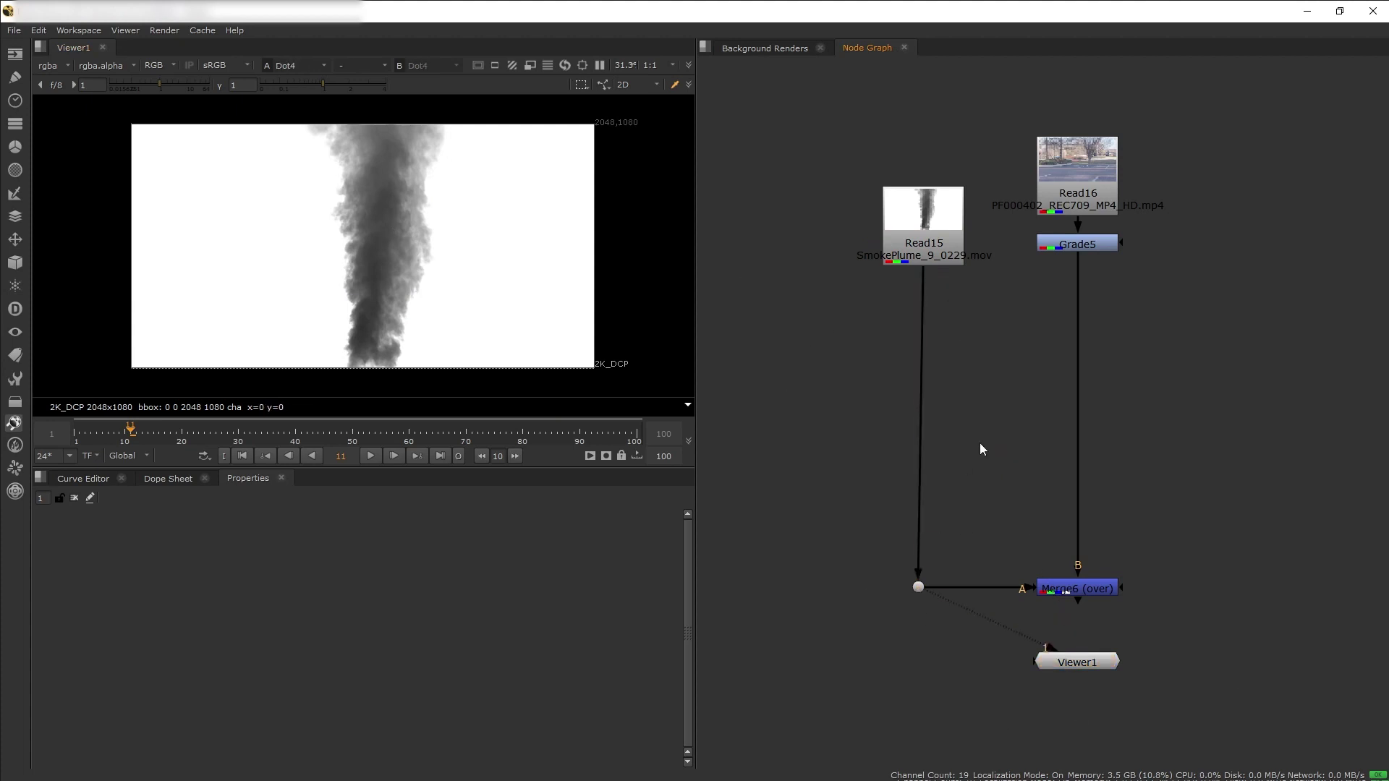
pyautogui.hotkey('ctrl', 'v')
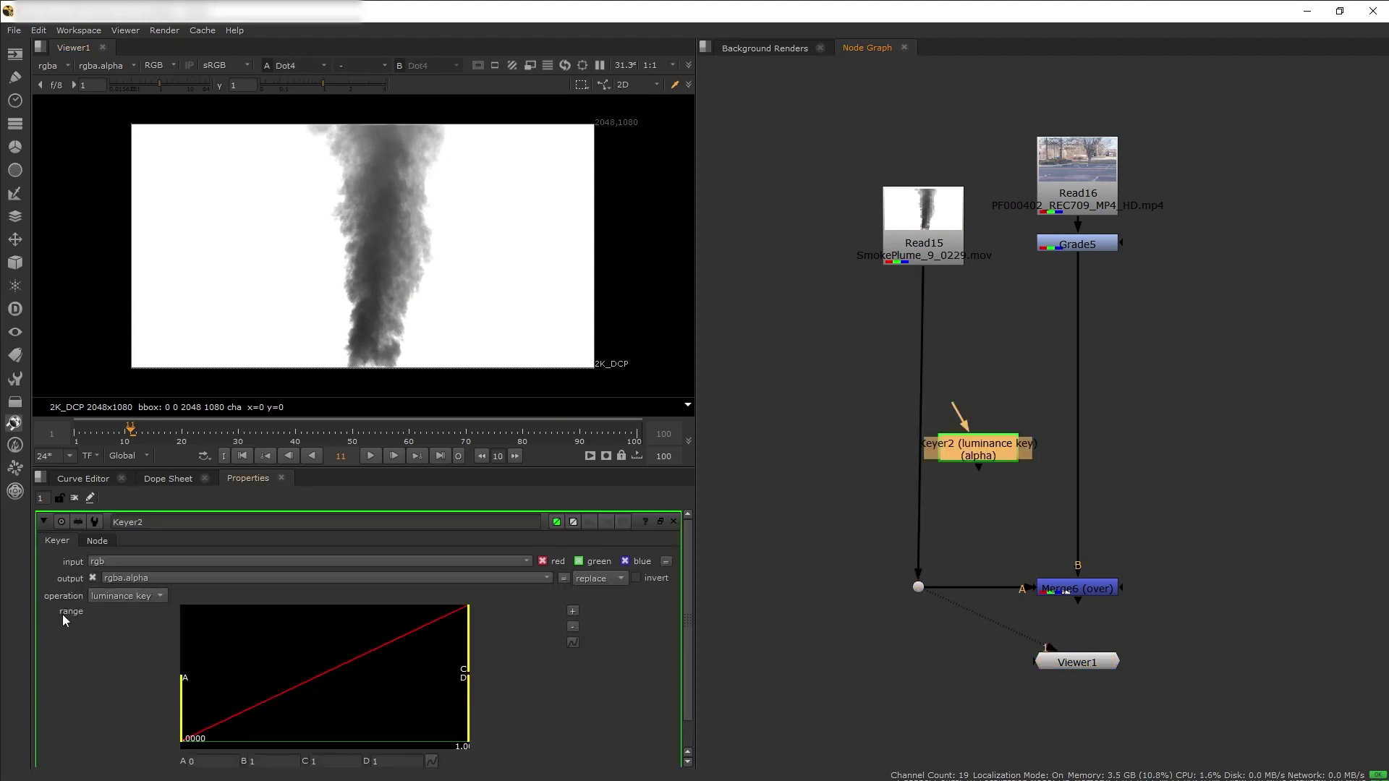
pyautogui.click(154, 65)
pyautogui.click(172, 138)
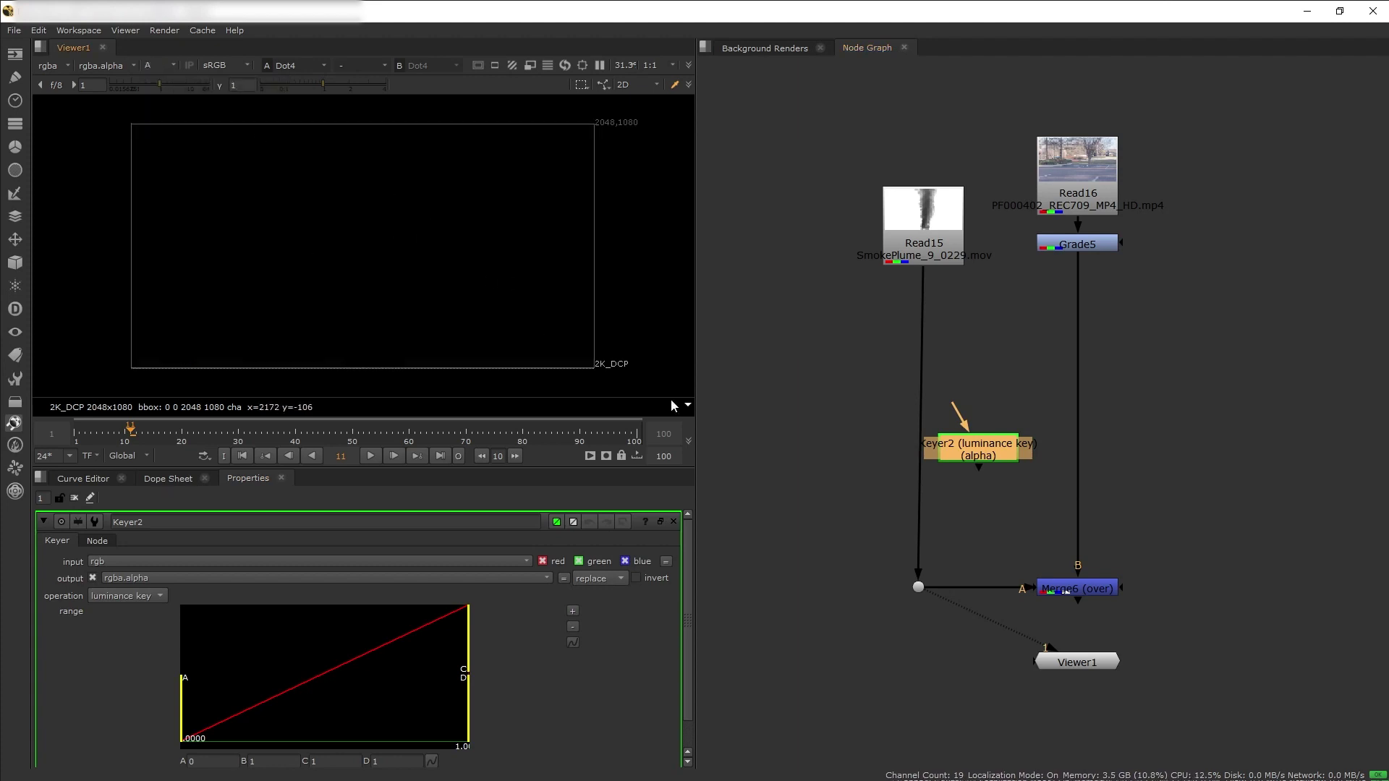
pyautogui.moveTo(998, 454); pyautogui.dragTo(926, 325)
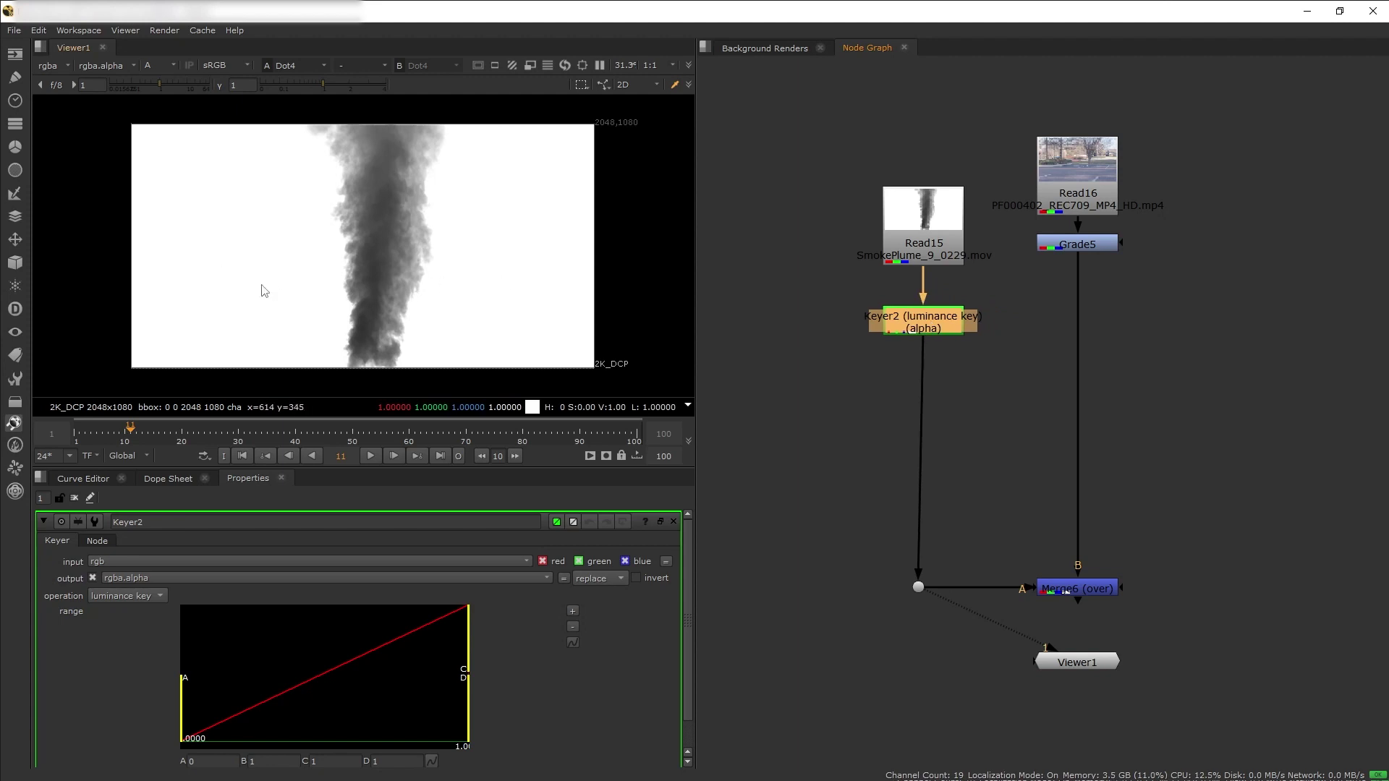
pyautogui.click(152, 67)
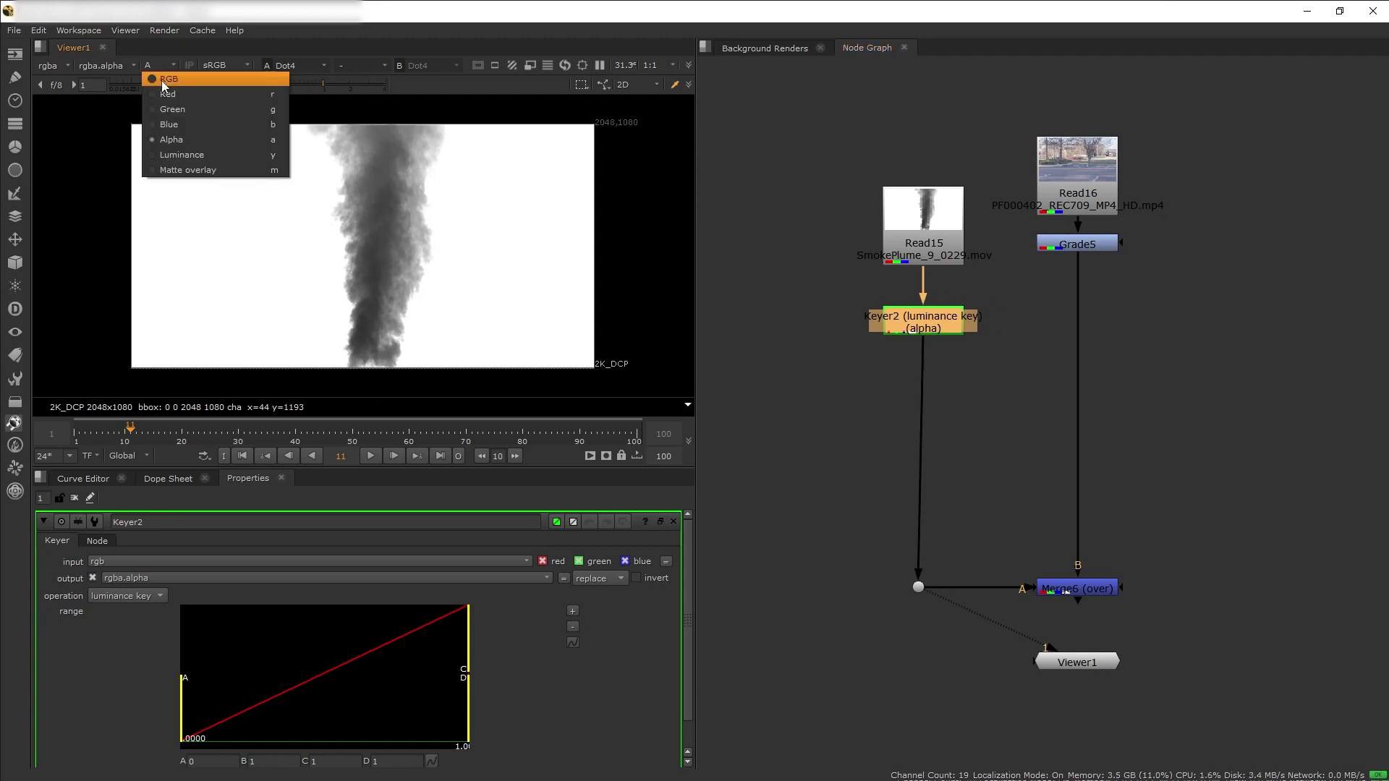
pyautogui.click(781, 364)
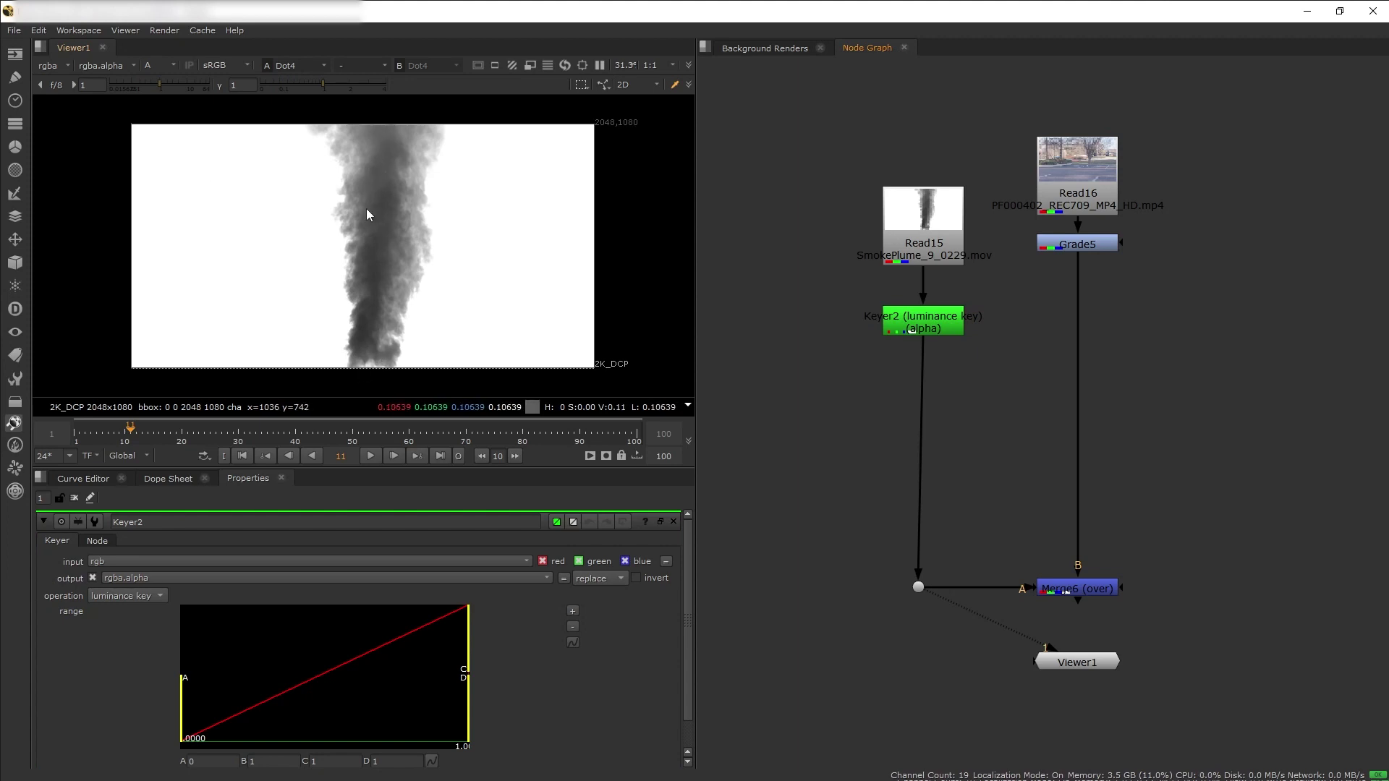
# - Invert Keyer2's alpha output and view the Merge6 composite in RGB
pyautogui.click(638, 578)
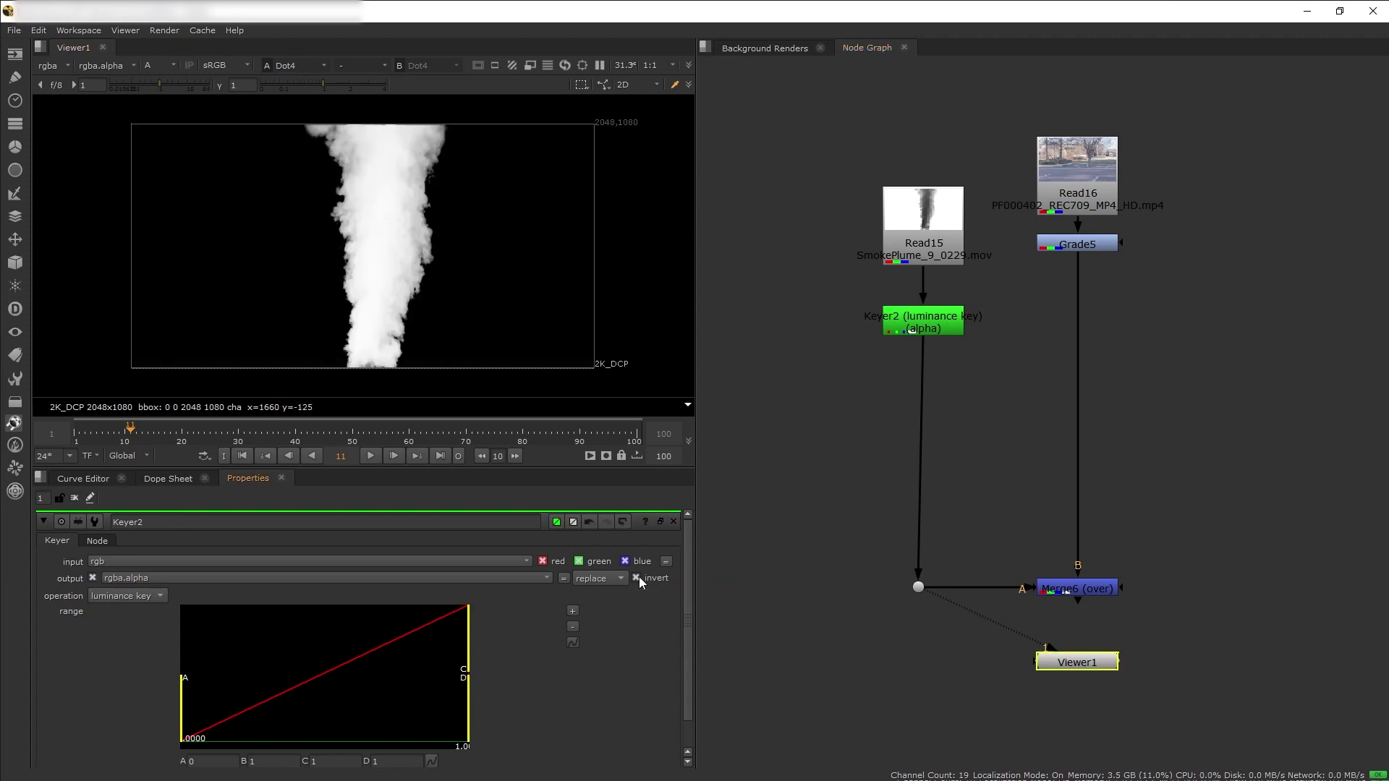
pyautogui.click(159, 65)
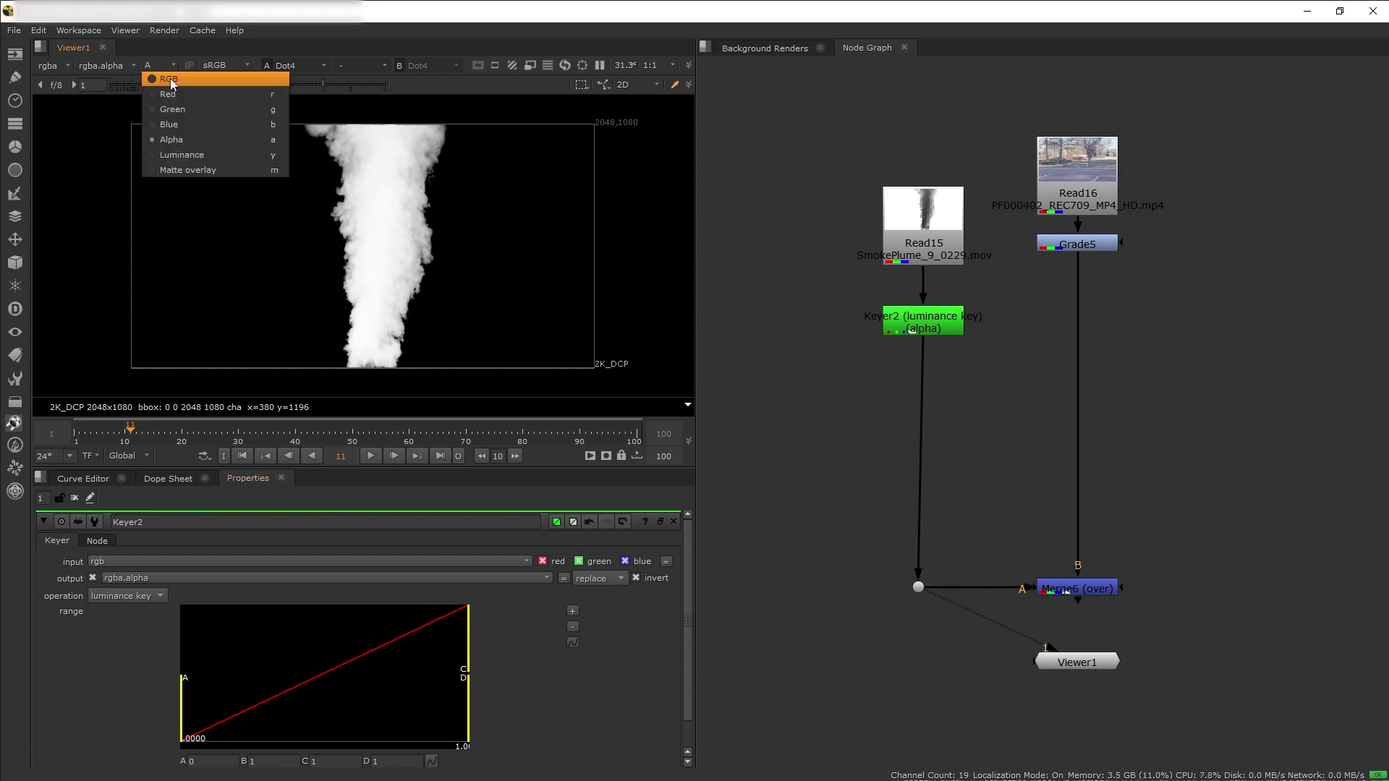
pyautogui.click(163, 79)
pyautogui.click(1084, 589)
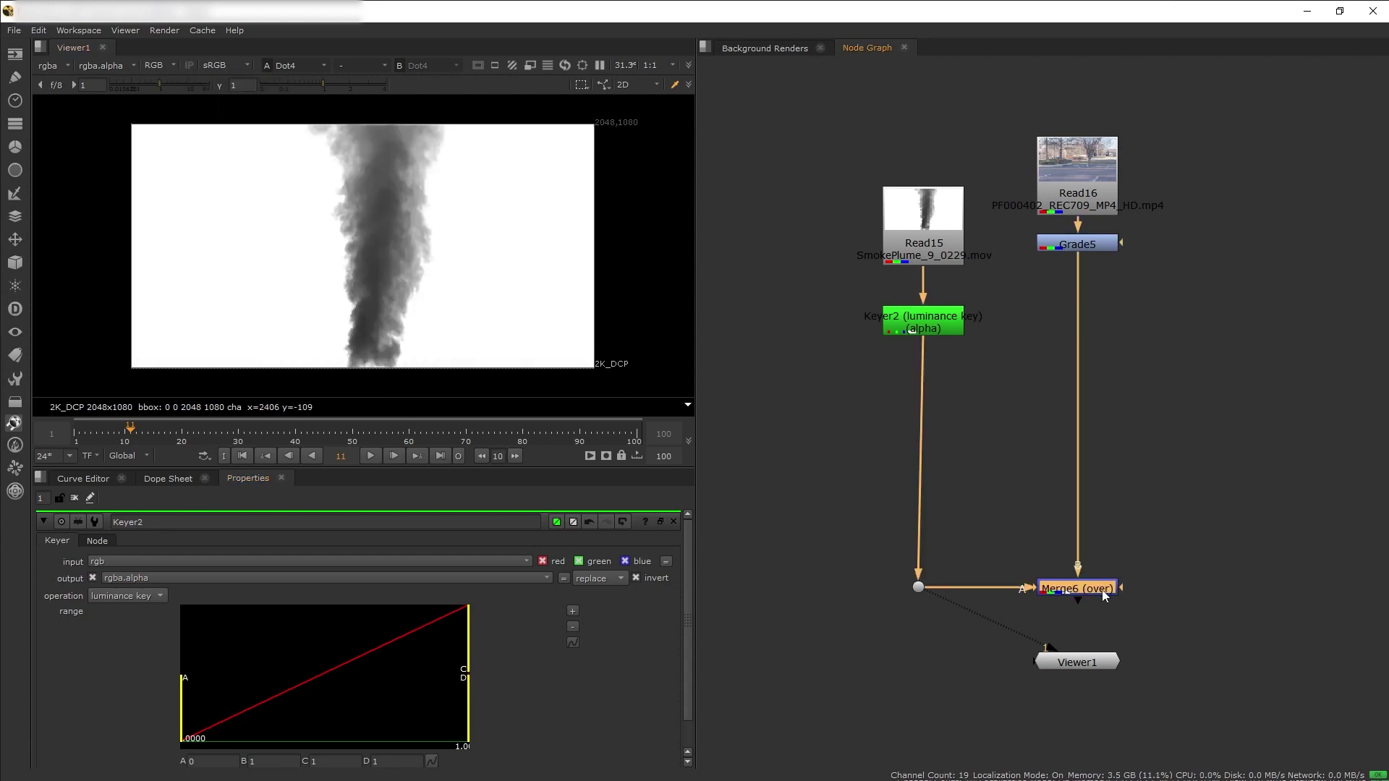
pyautogui.press('1')
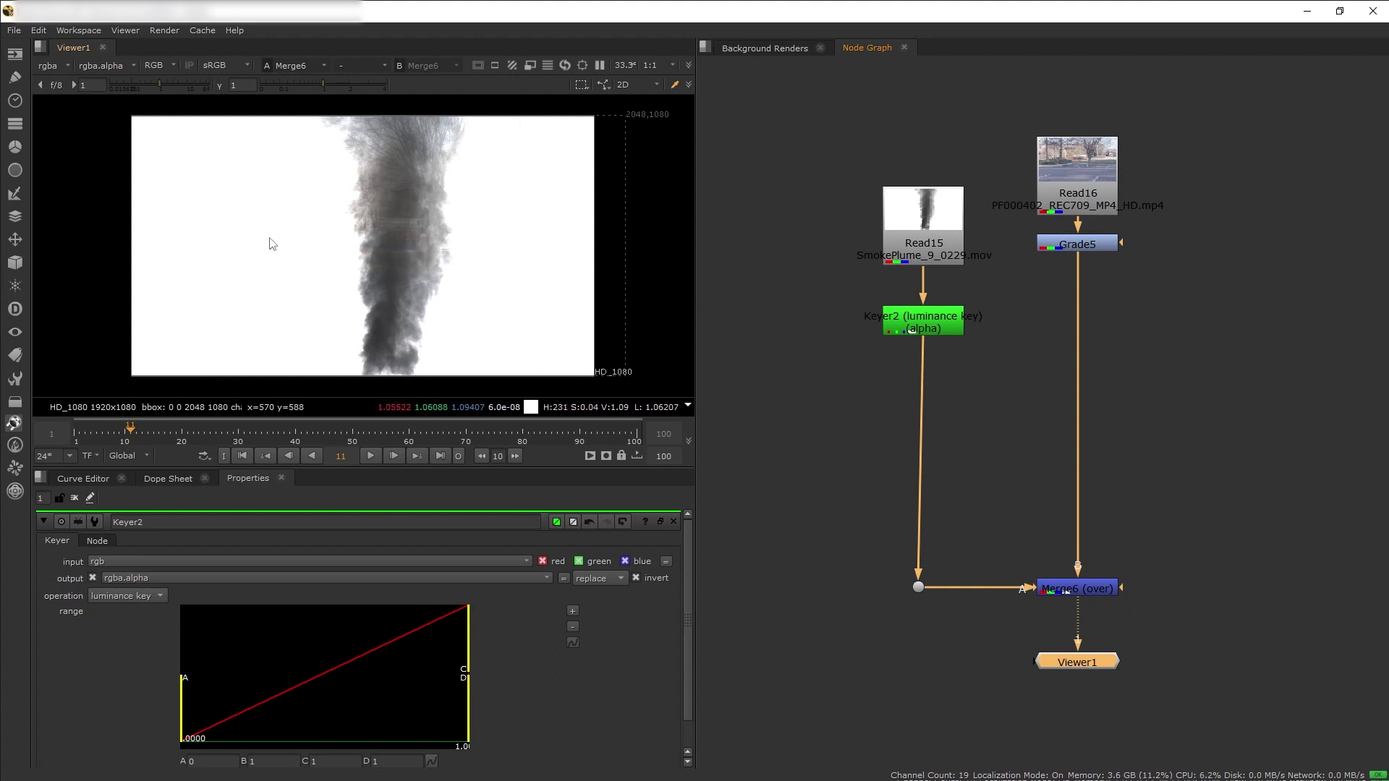
# - Compare the keyed smoke's alpha with its RGB image at the dot feeding Merge6
pyautogui.click(919, 587)
pyautogui.press('1')
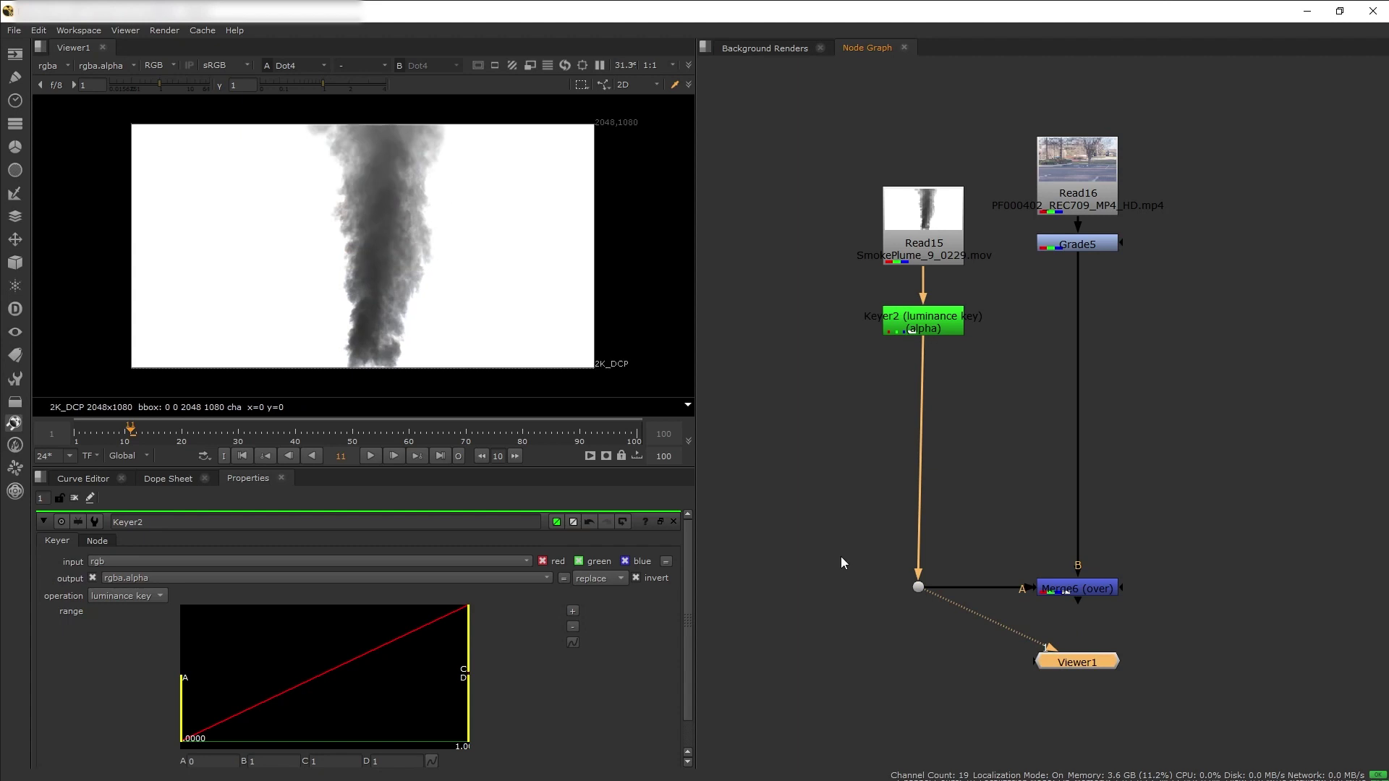
pyautogui.press('a')
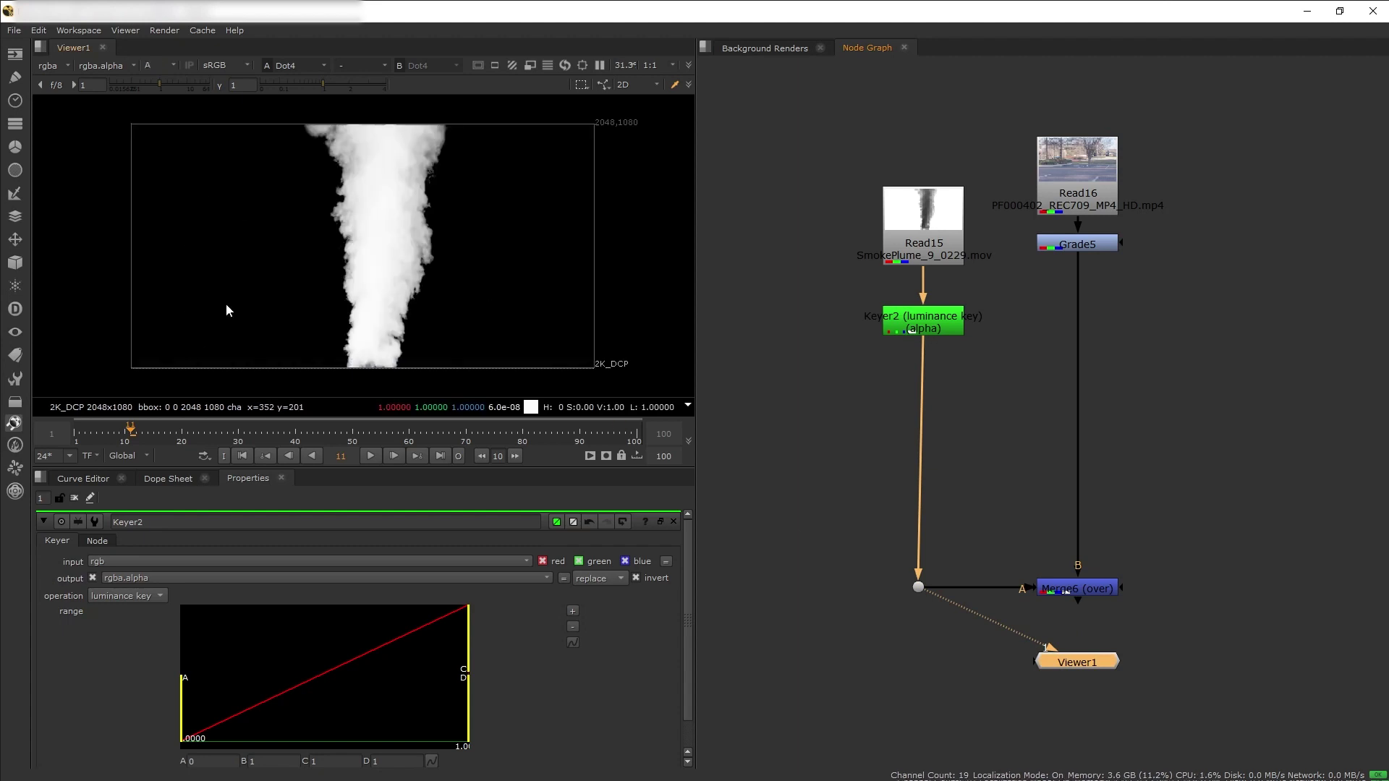
pyautogui.press('a')
pyautogui.press('a')
pyautogui.press('a')
# - Insert a Premult node between Keyer2 and the dot feeding Merge6
pyautogui.click(992, 443)
pyautogui.press('Tab')
pyautogui.write('pr')
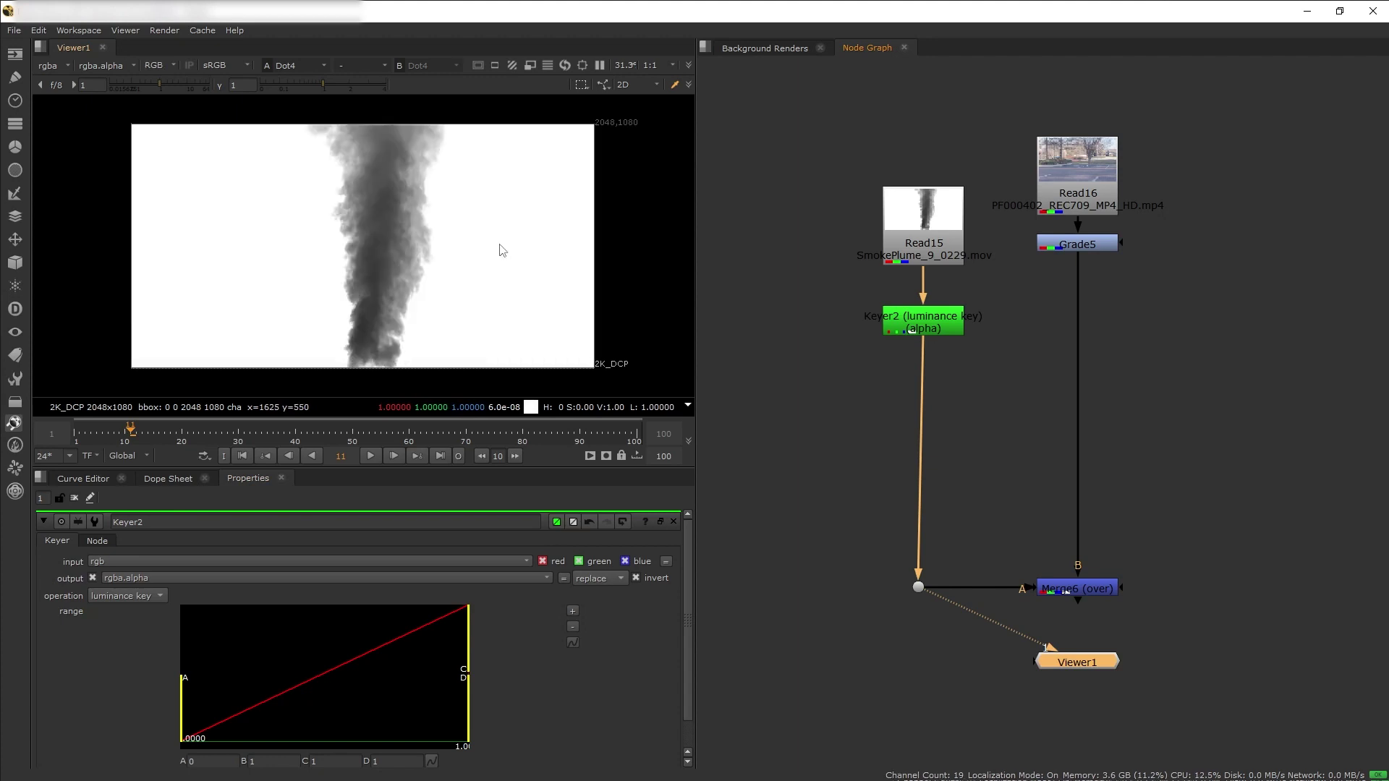
pyautogui.press('Return')
pyautogui.moveTo(991, 443); pyautogui.dragTo(924, 537)
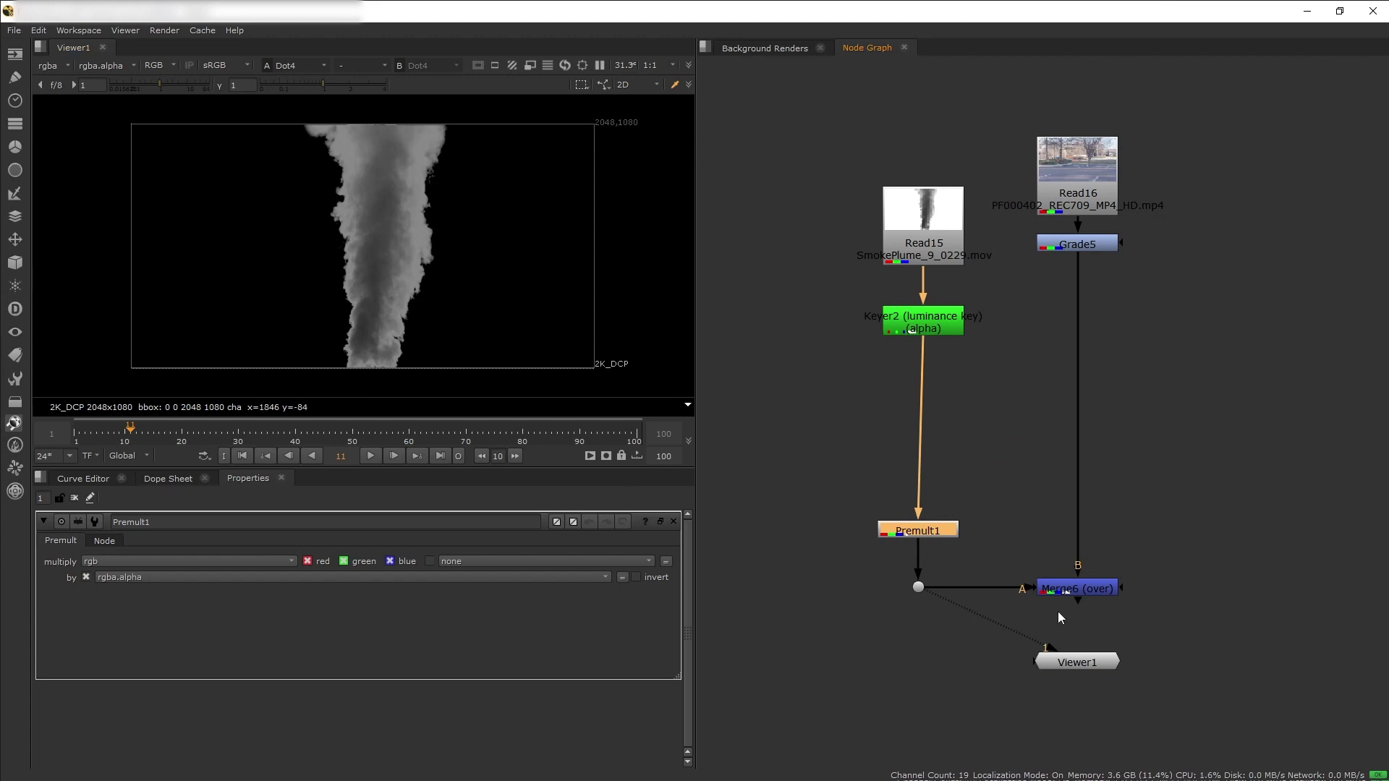
# - View the Merge6 composite and examine the smoke plume's edges up close
pyautogui.click(1077, 590)
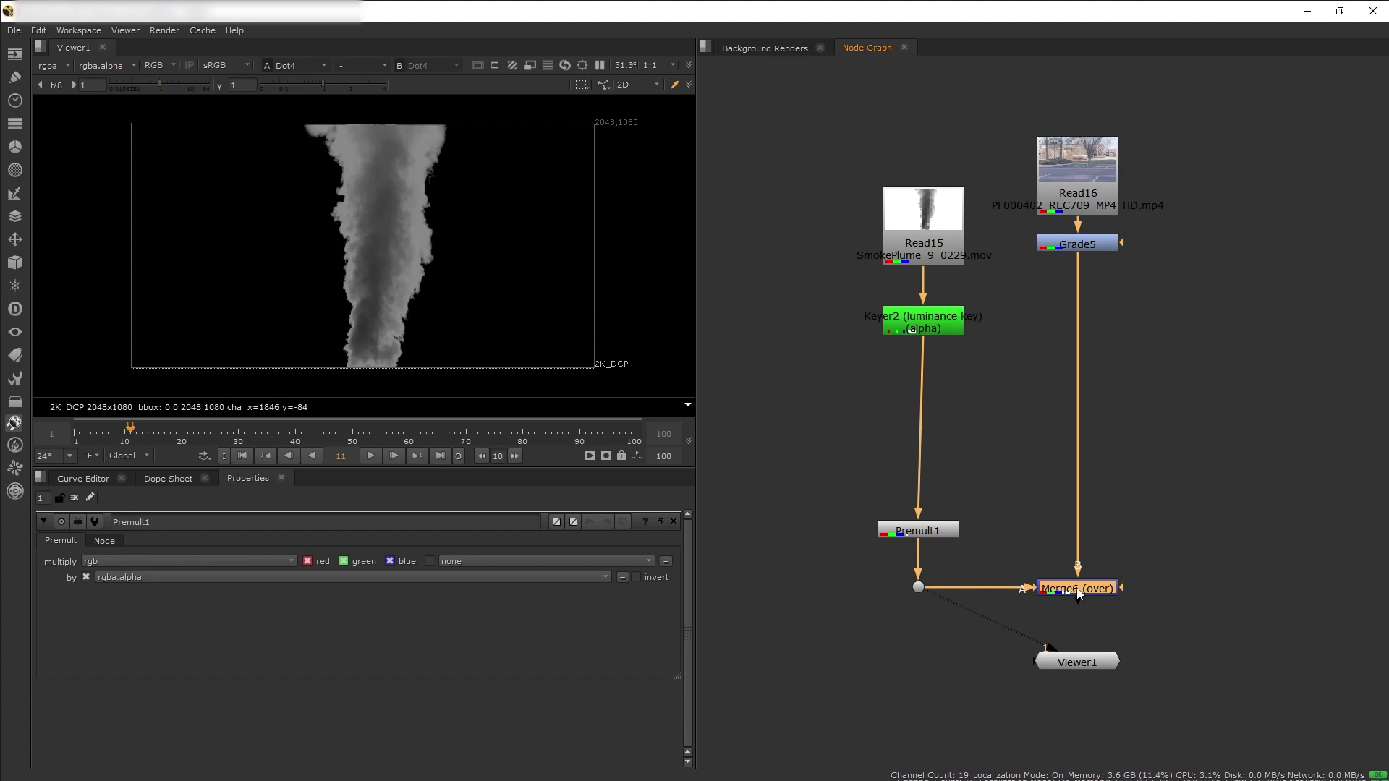
pyautogui.press('1')
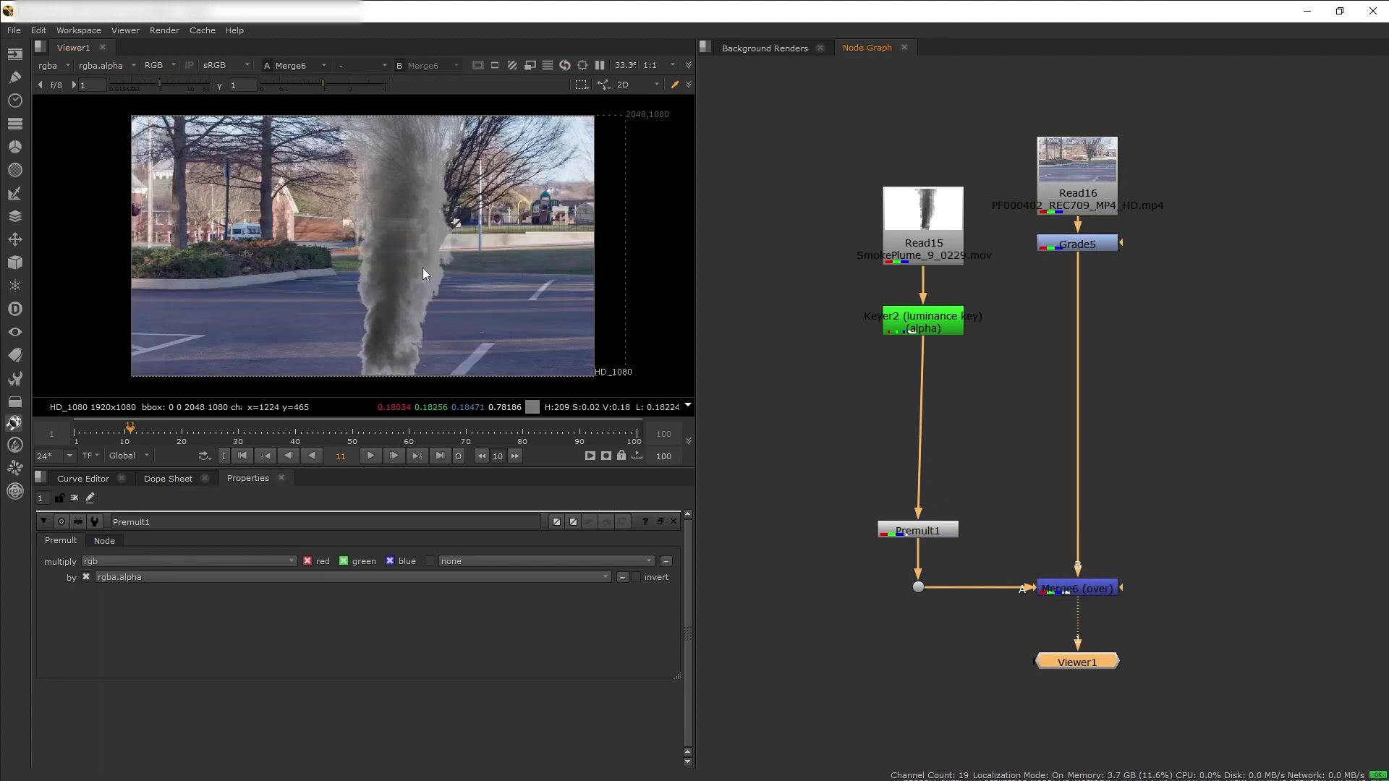
pyautogui.scroll(8, 427, 308)
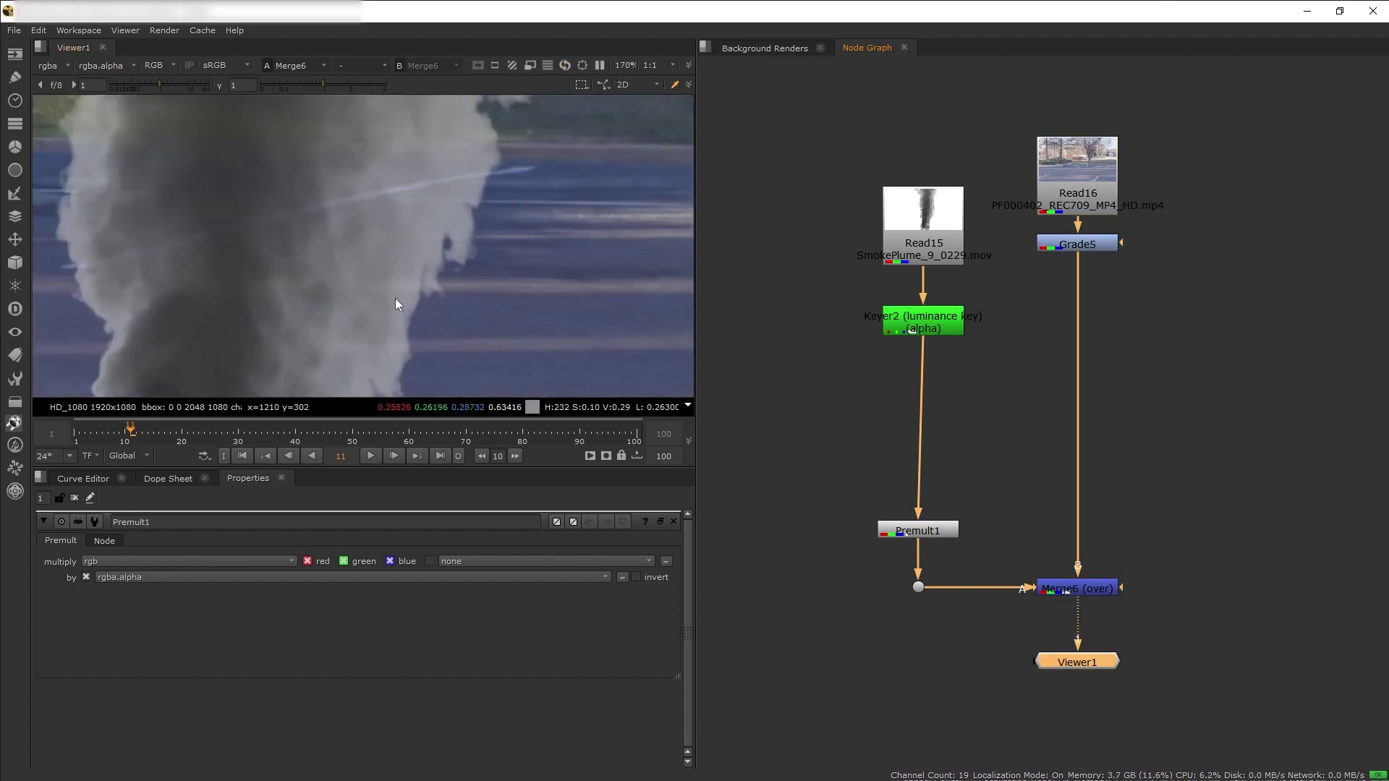
pyautogui.moveTo(395, 299); pyautogui.dragTo(527, 245, button='middle')
pyautogui.scroll(-1, 512, 246)
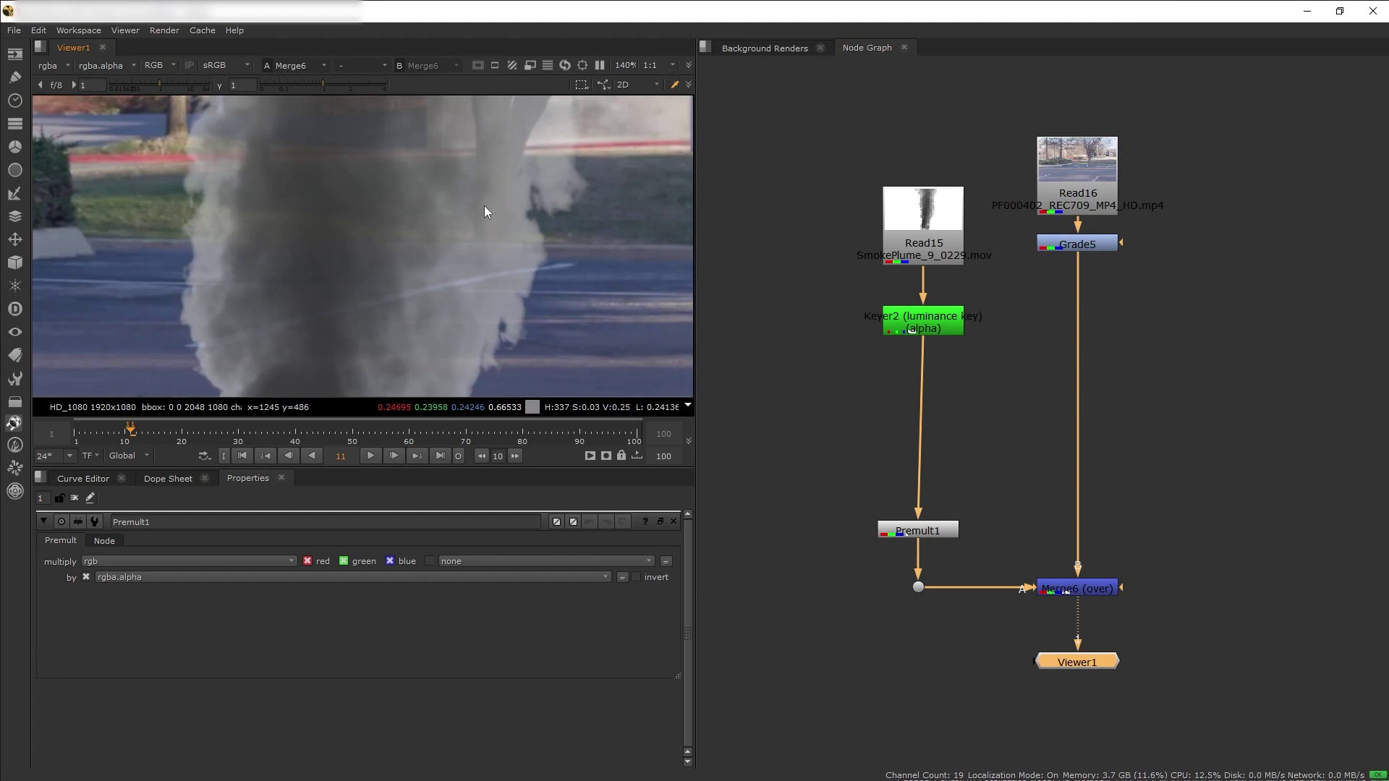
pyautogui.scroll(-4, 493, 330)
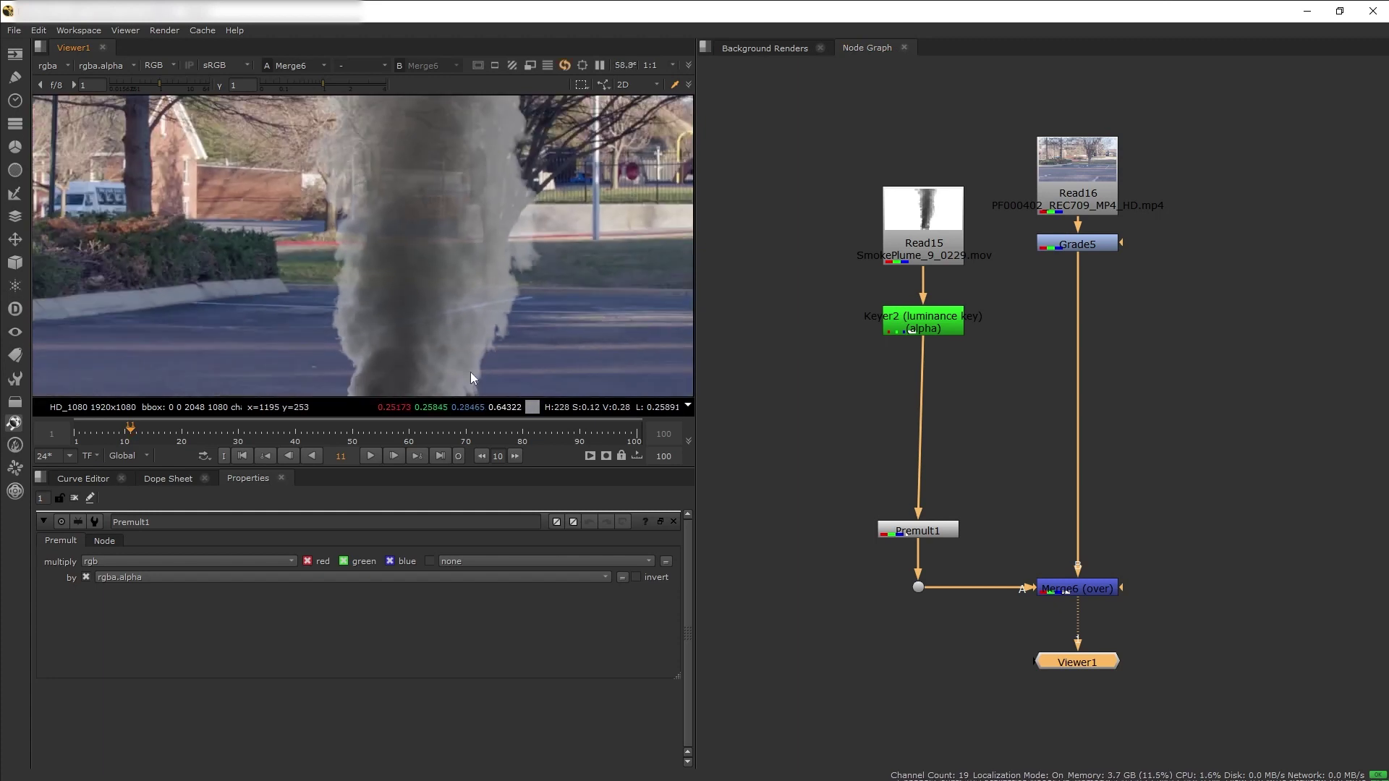
pyautogui.scroll(-2, 471, 372)
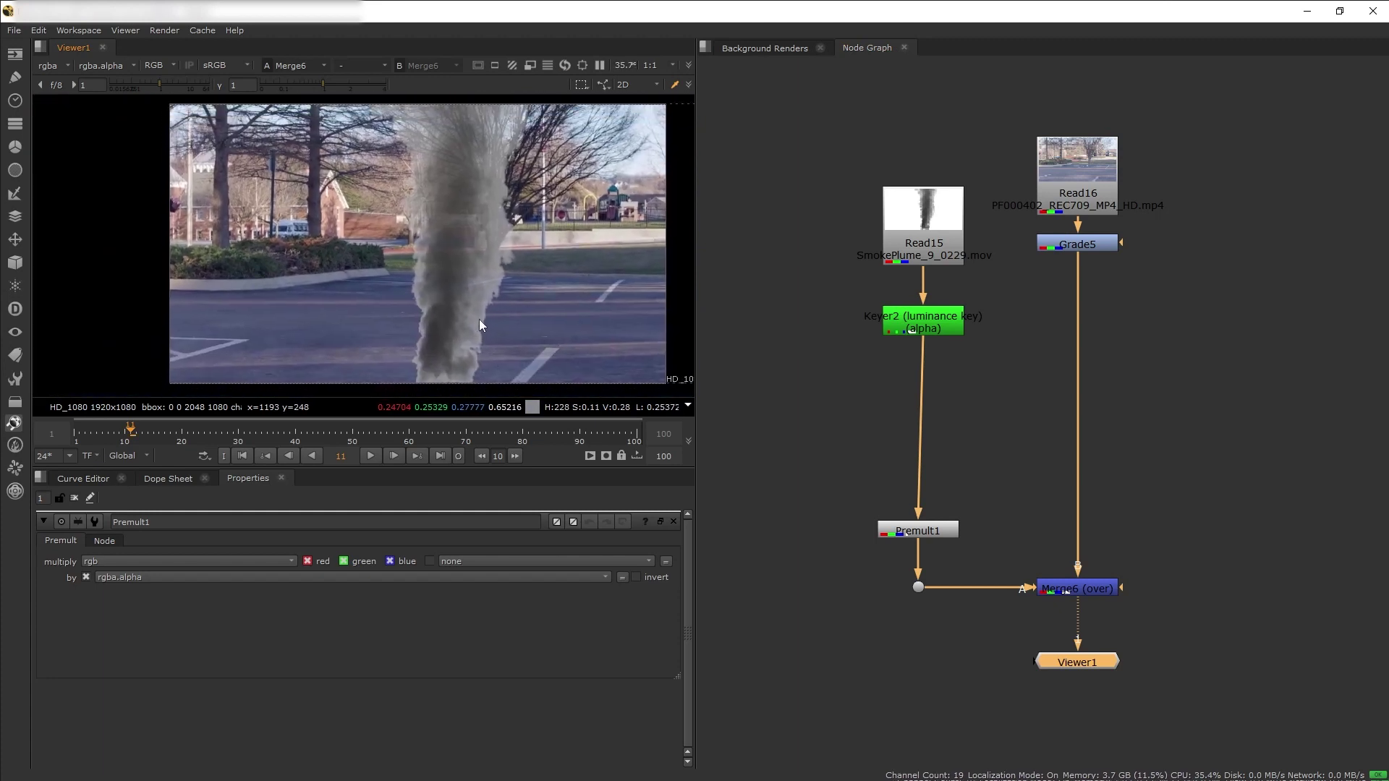
# - Insert a Grade node between Keyer2 and Premult1
pyautogui.click(950, 464)
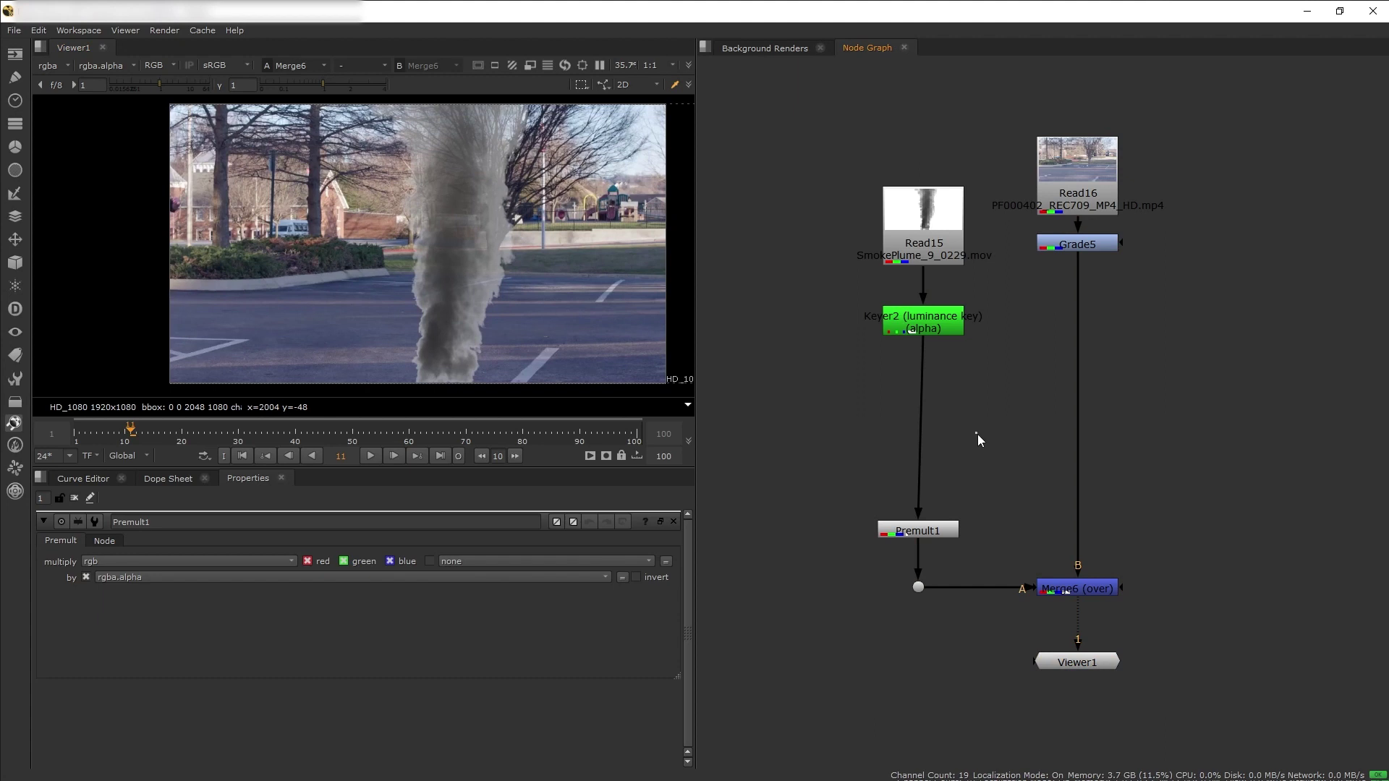
pyautogui.press('g')
pyautogui.moveTo(988, 448); pyautogui.dragTo(936, 410)
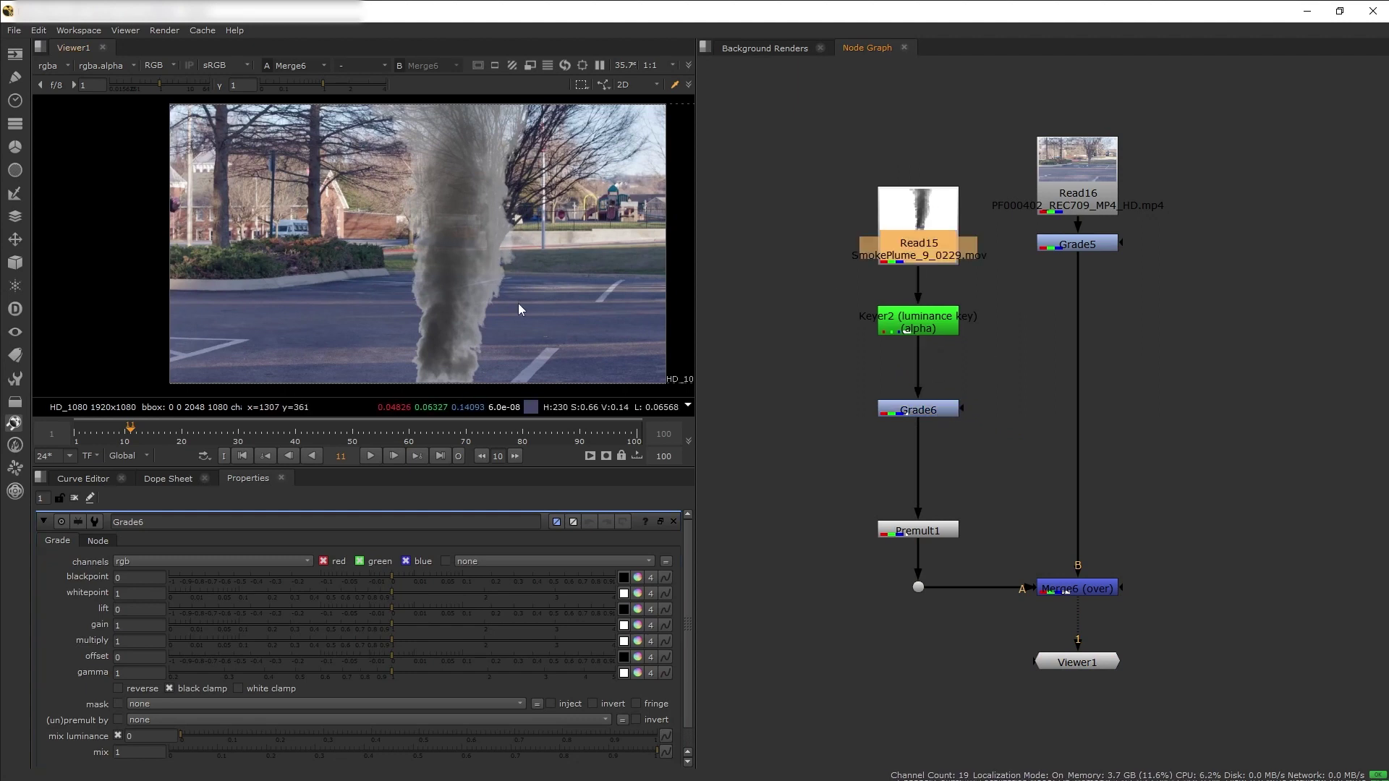
# - Darken the smoke with the Grade node below Keyer2, trying a gain of 0 and settling on 0.18
pyautogui.click(160, 619)
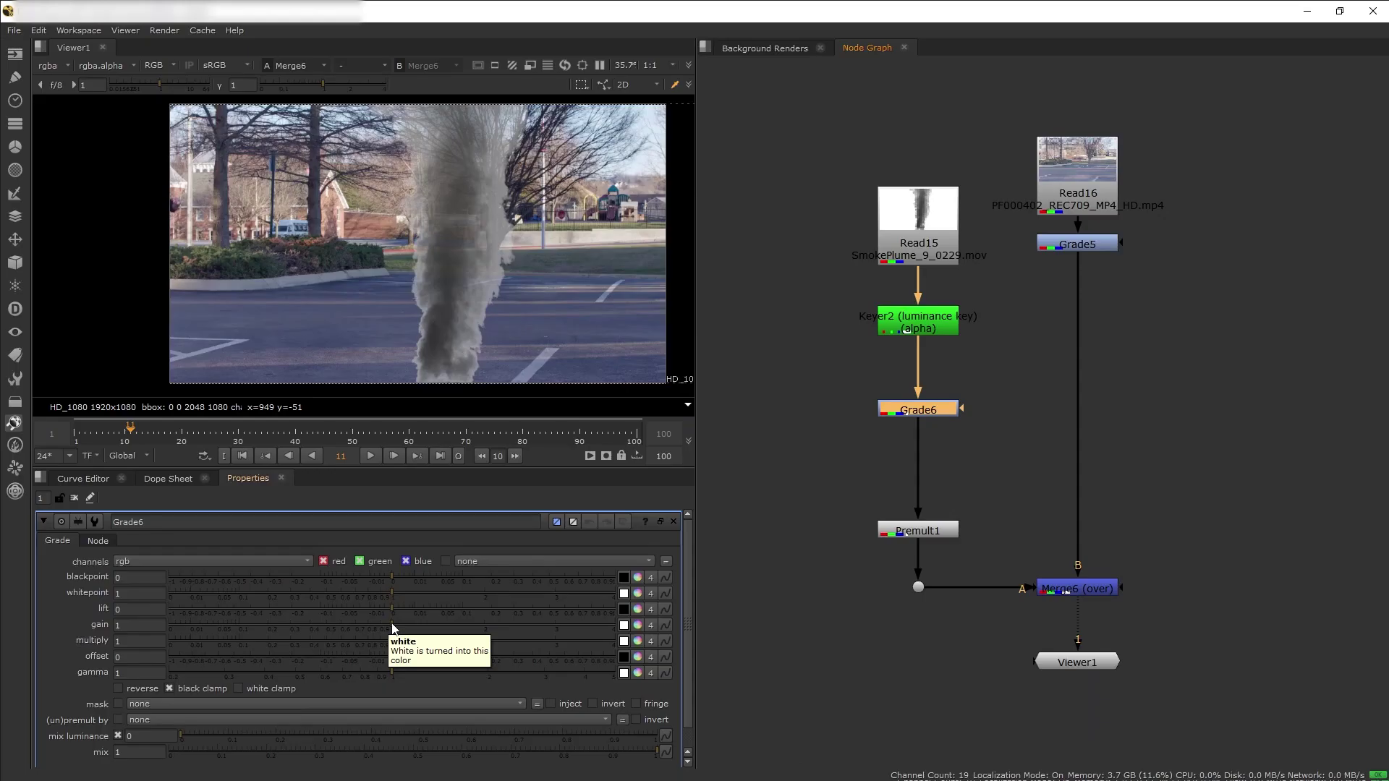
pyautogui.moveTo(637, 403); pyautogui.dragTo(342, 410)
pyautogui.moveTo(291, 627); pyautogui.dragTo(159, 626)
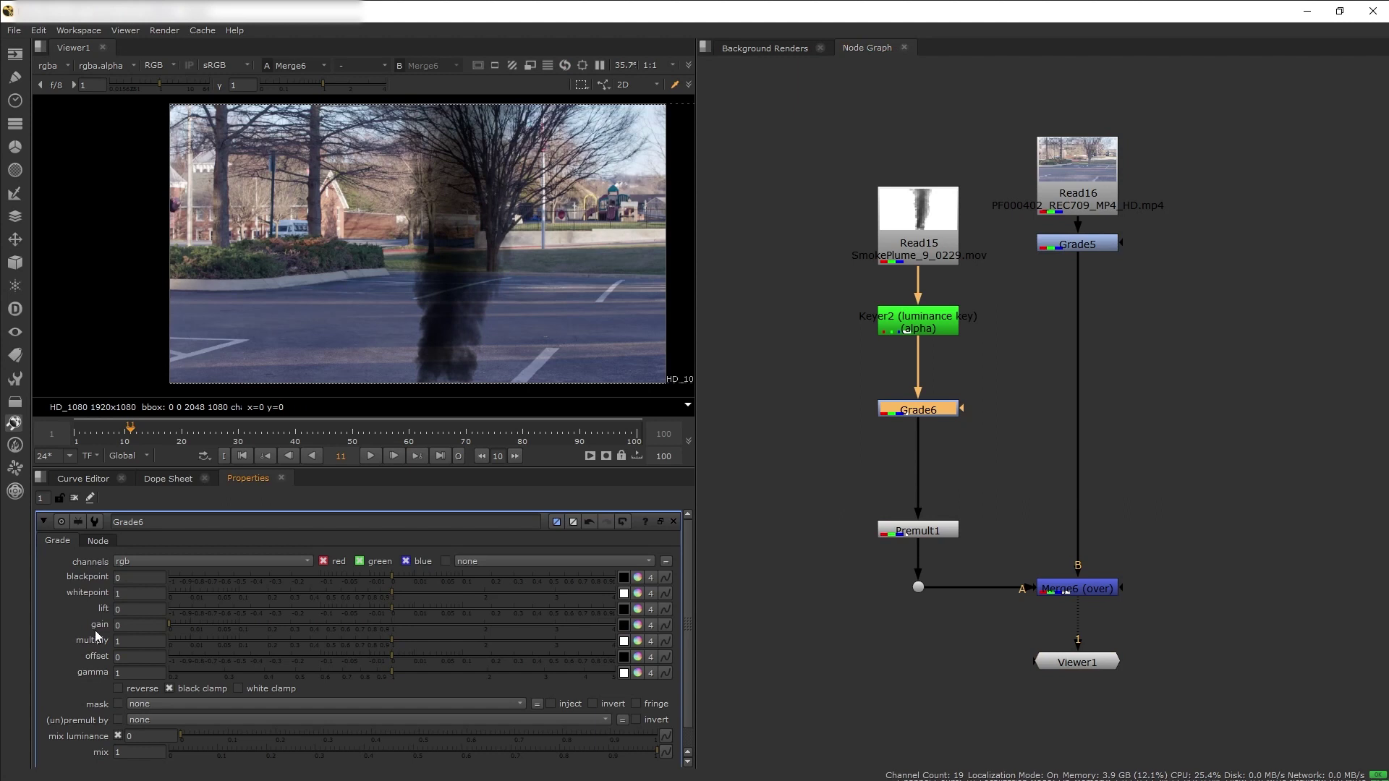
pyautogui.moveTo(171, 626); pyautogui.dragTo(263, 618)
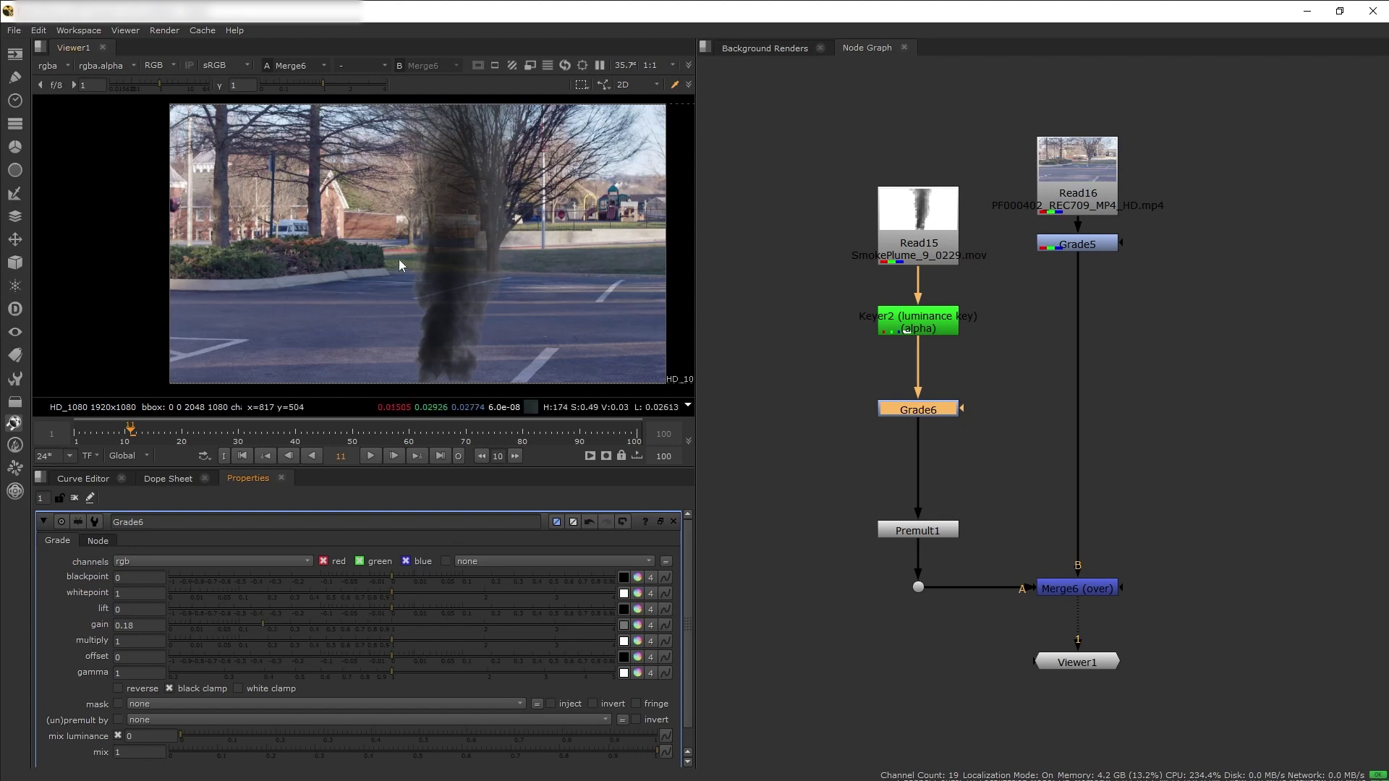
# - Compare the original SmokePlume clip in Read15 with the Merge6 composite by switching the viewer between them
pyautogui.click(918, 253)
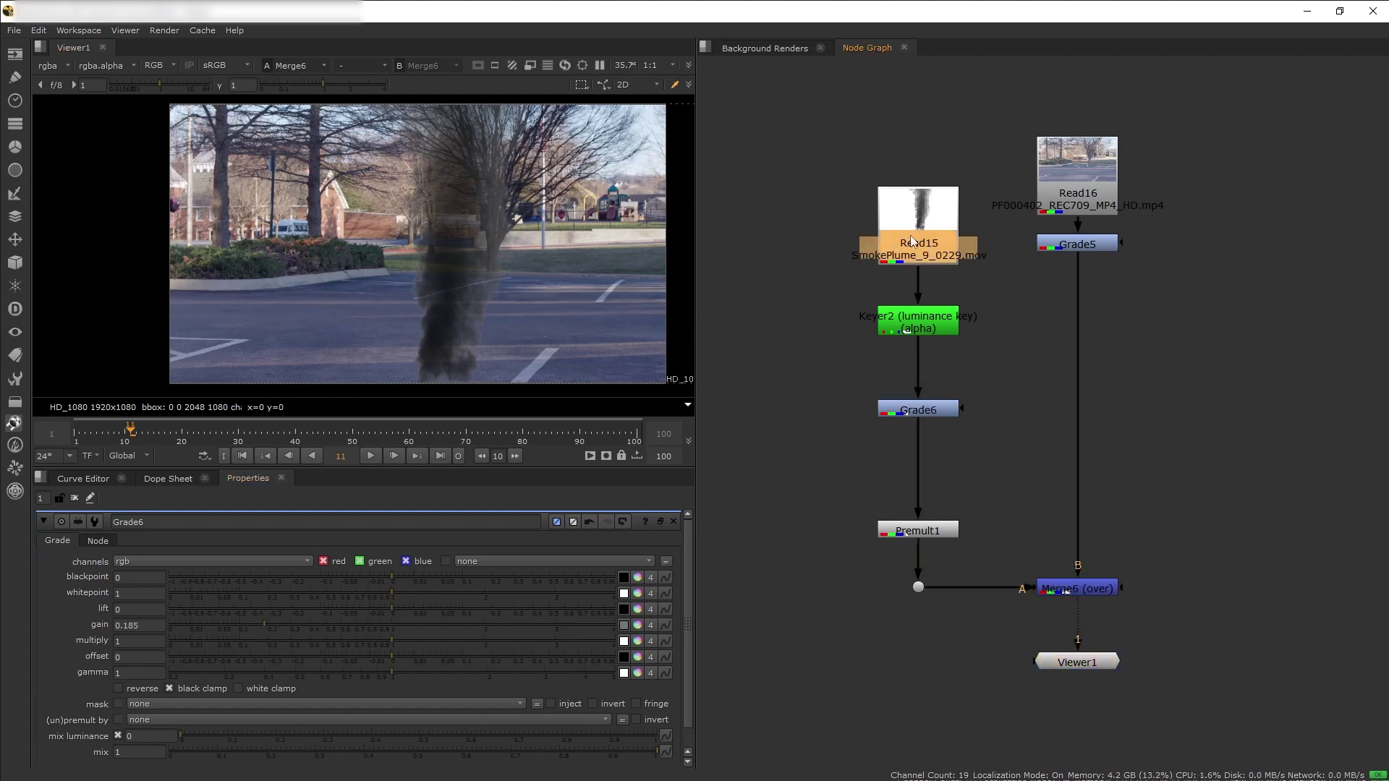
pyautogui.press('2')
pyautogui.press('1')
pyautogui.press('2')
pyautogui.press('1')
pyautogui.press('2')
pyautogui.press('1')
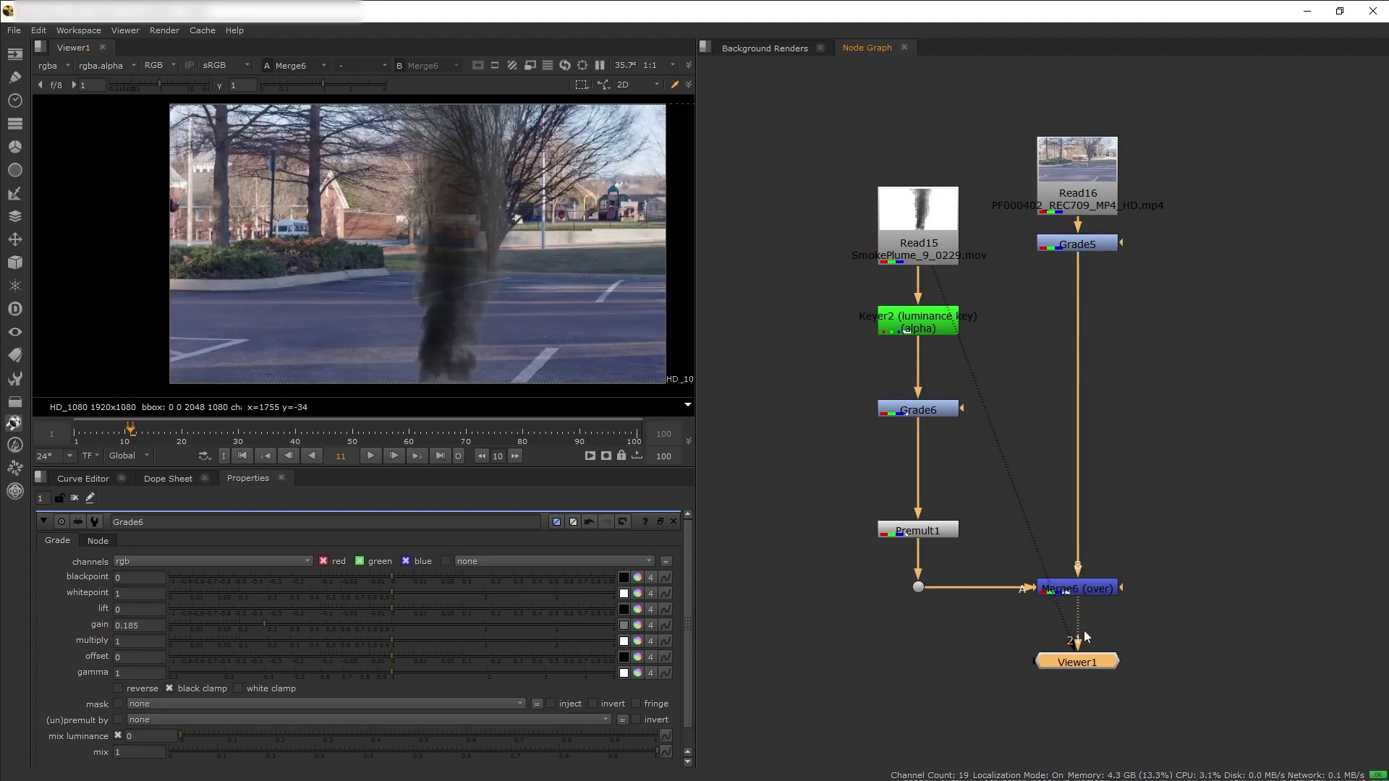
# - Examine the graded smoke plume's semi-transparent areas against the parking lot up close
pyautogui.click(885, 415)
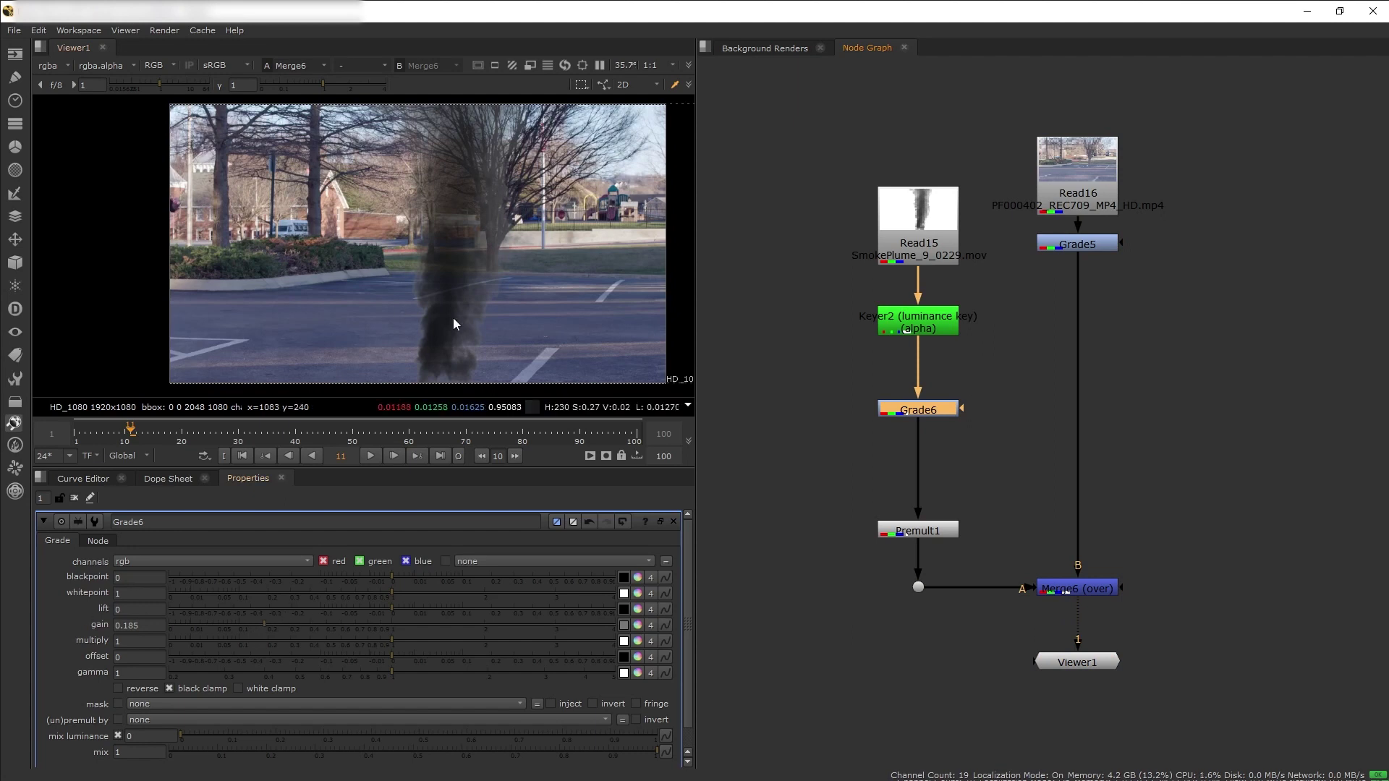
pyautogui.scroll(6, 434, 322)
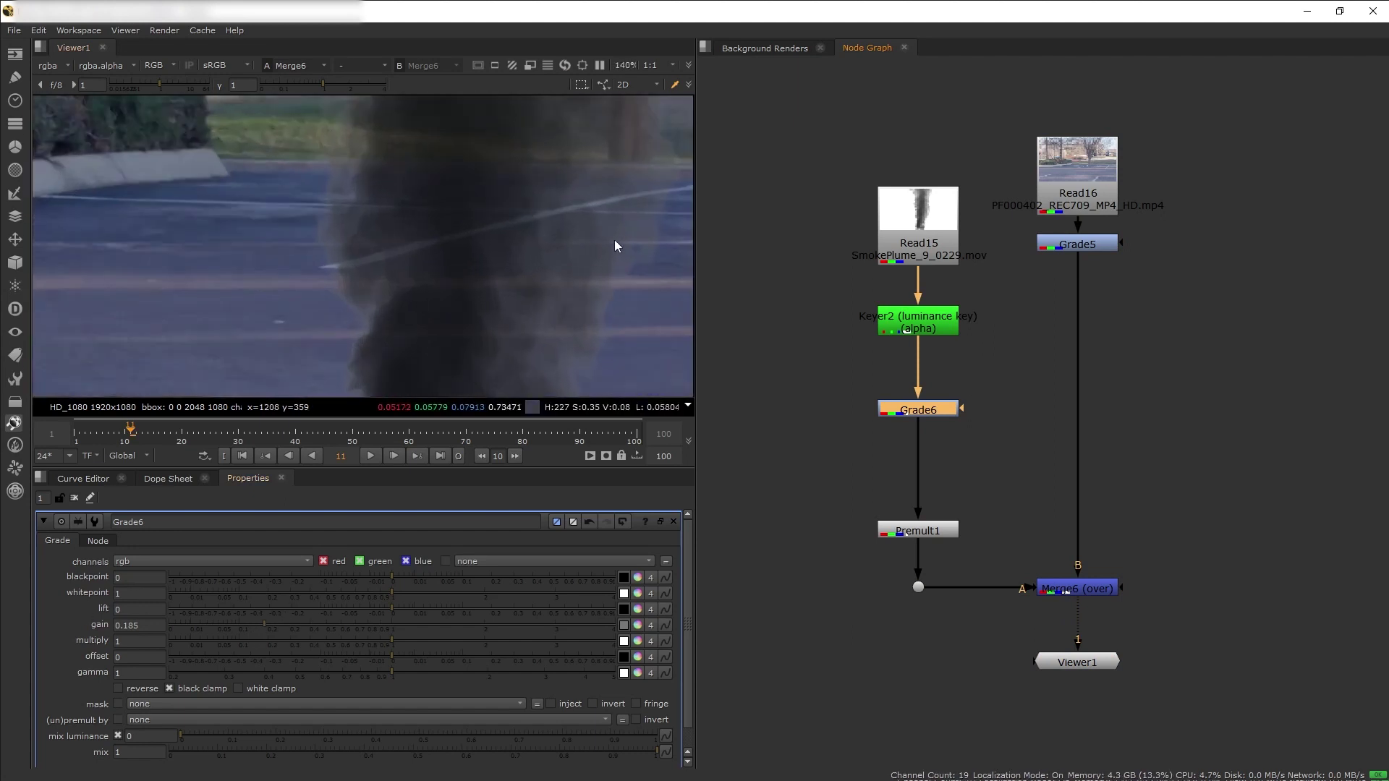
pyautogui.scroll(-4, 602, 327)
# - Move Grade6 closer to Keyer2 and insert a Multiply node between Grade6 and Premult1
pyautogui.moveTo(961, 413); pyautogui.dragTo(958, 392)
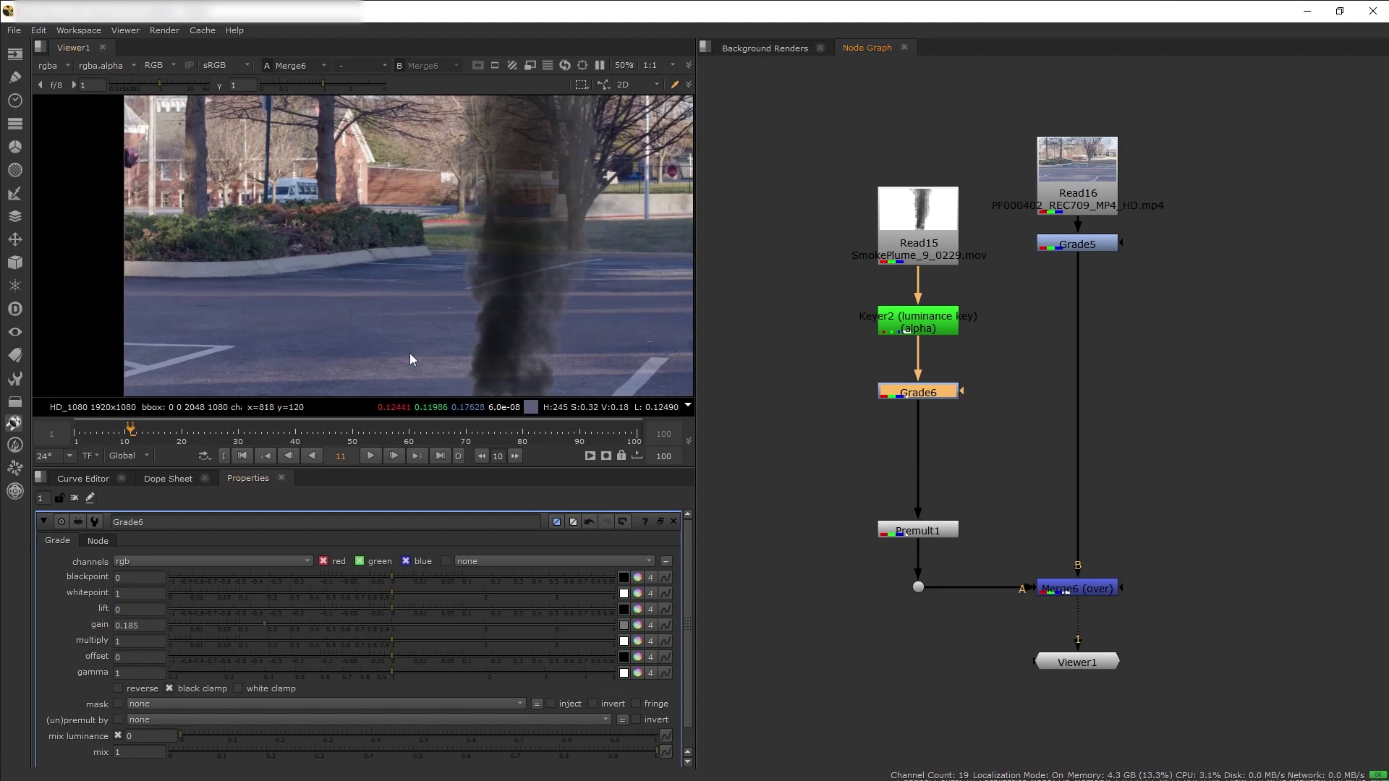
pyautogui.click(984, 434)
pyautogui.press('Tab')
pyautogui.write('mult')
pyautogui.press('Return')
pyautogui.moveTo(984, 434); pyautogui.dragTo(938, 463)
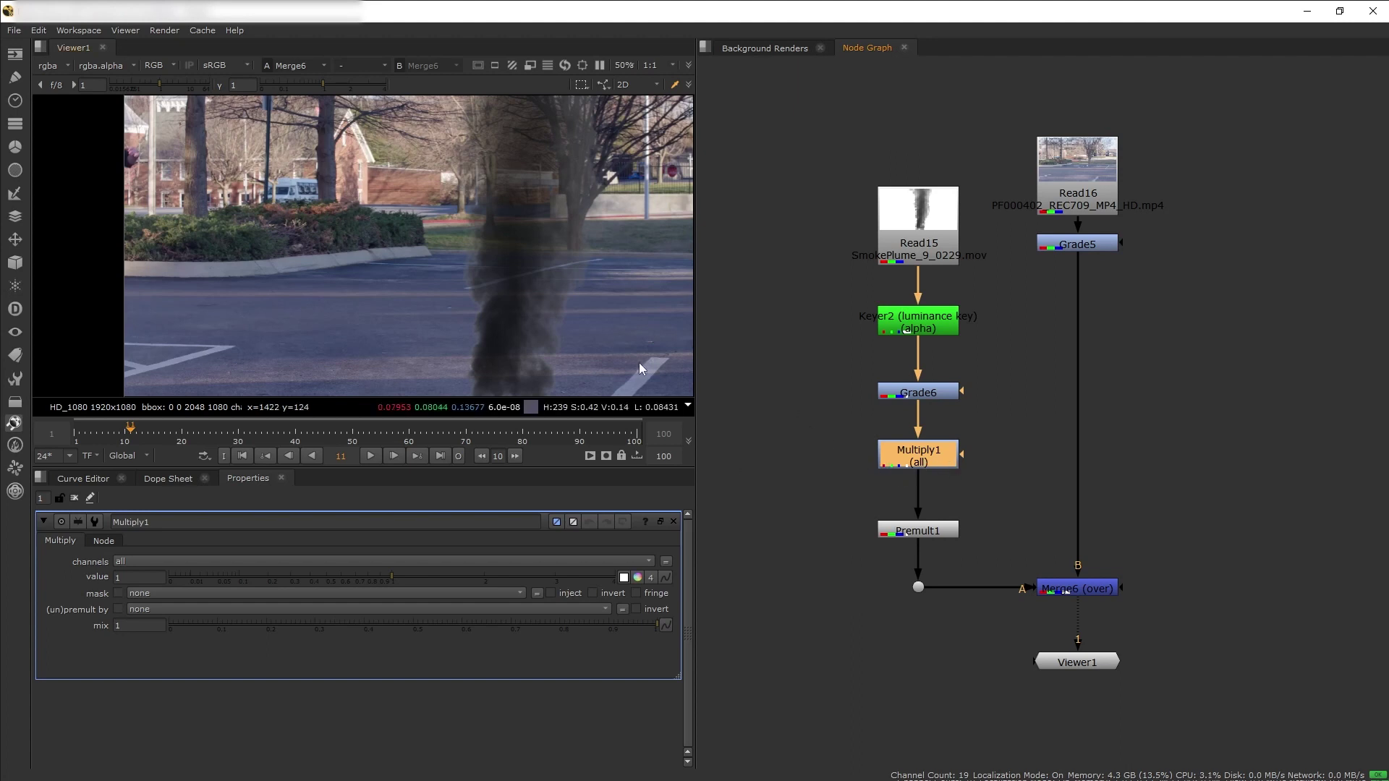
# - Try fading the smoke with Multiply1 values of 0, 0.49 and 1.04, then reset the value to 1
pyautogui.moveTo(562, 331); pyautogui.dragTo(482, 329, button='middle')
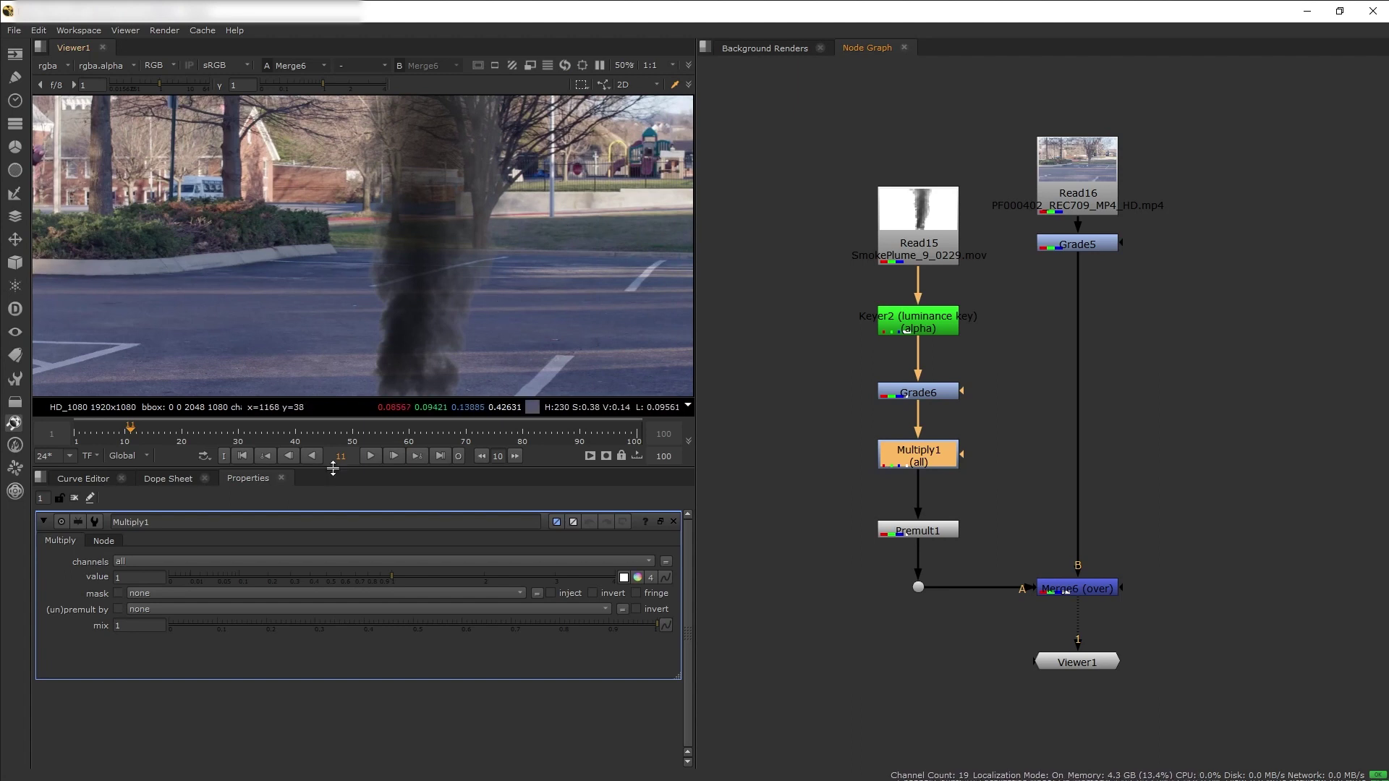
pyautogui.click(130, 577)
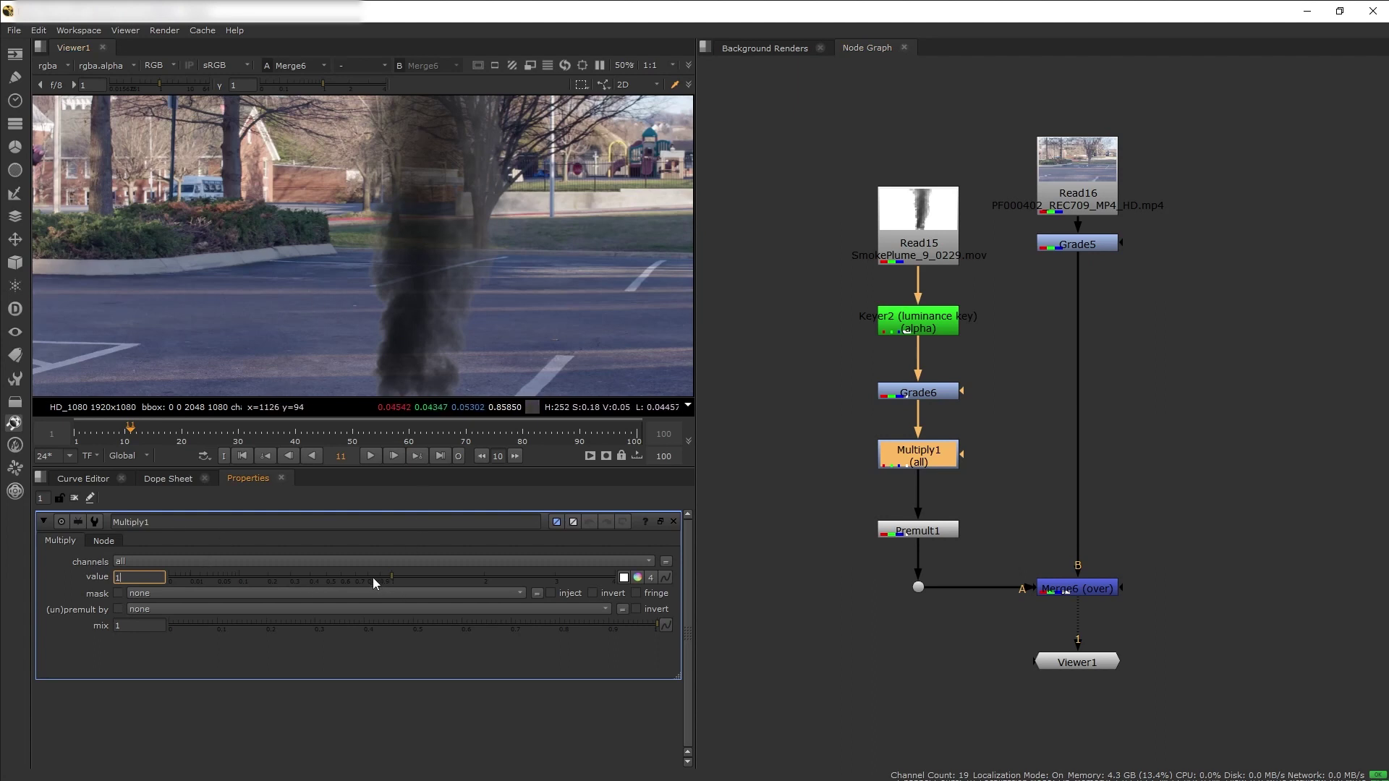
pyautogui.press('BackSpace')
pyautogui.write('0')
pyautogui.press('Return')
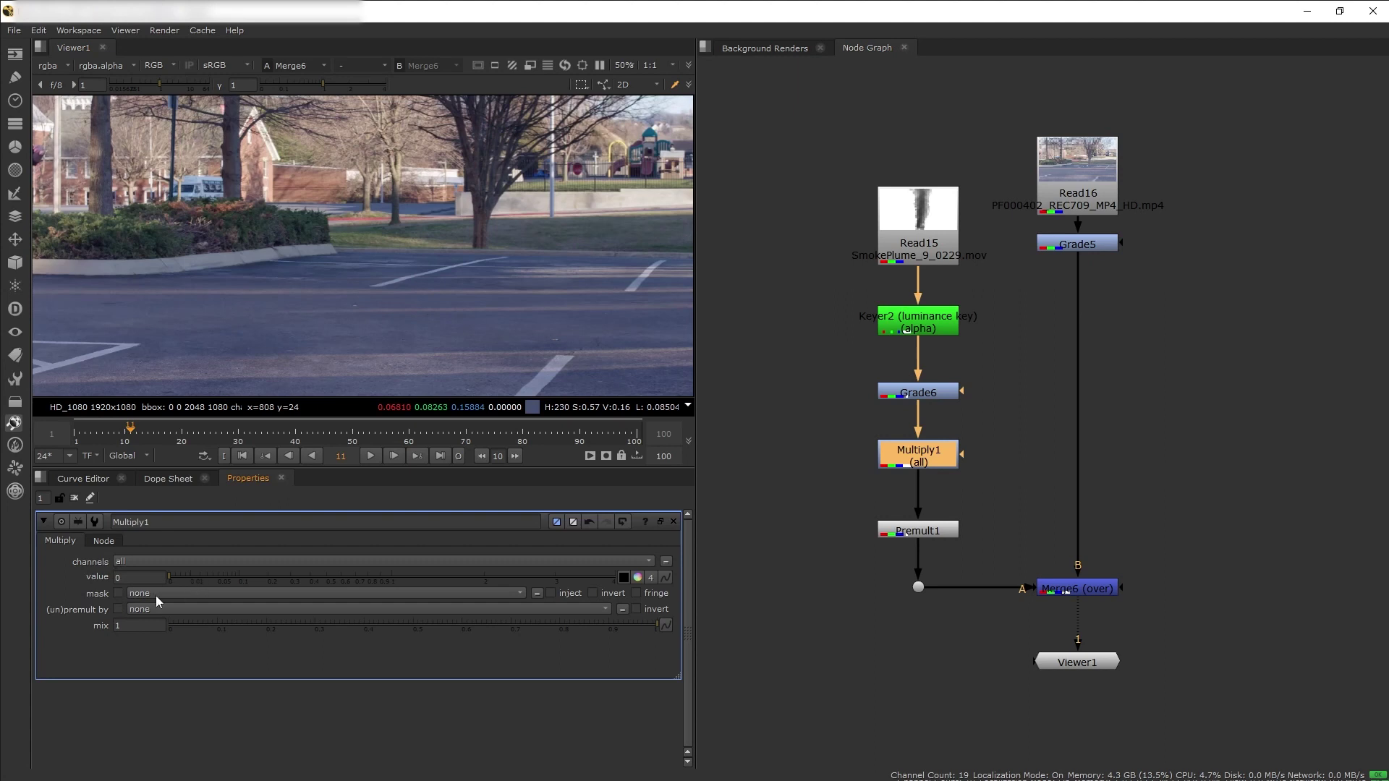
pyautogui.moveTo(199, 579); pyautogui.dragTo(166, 570)
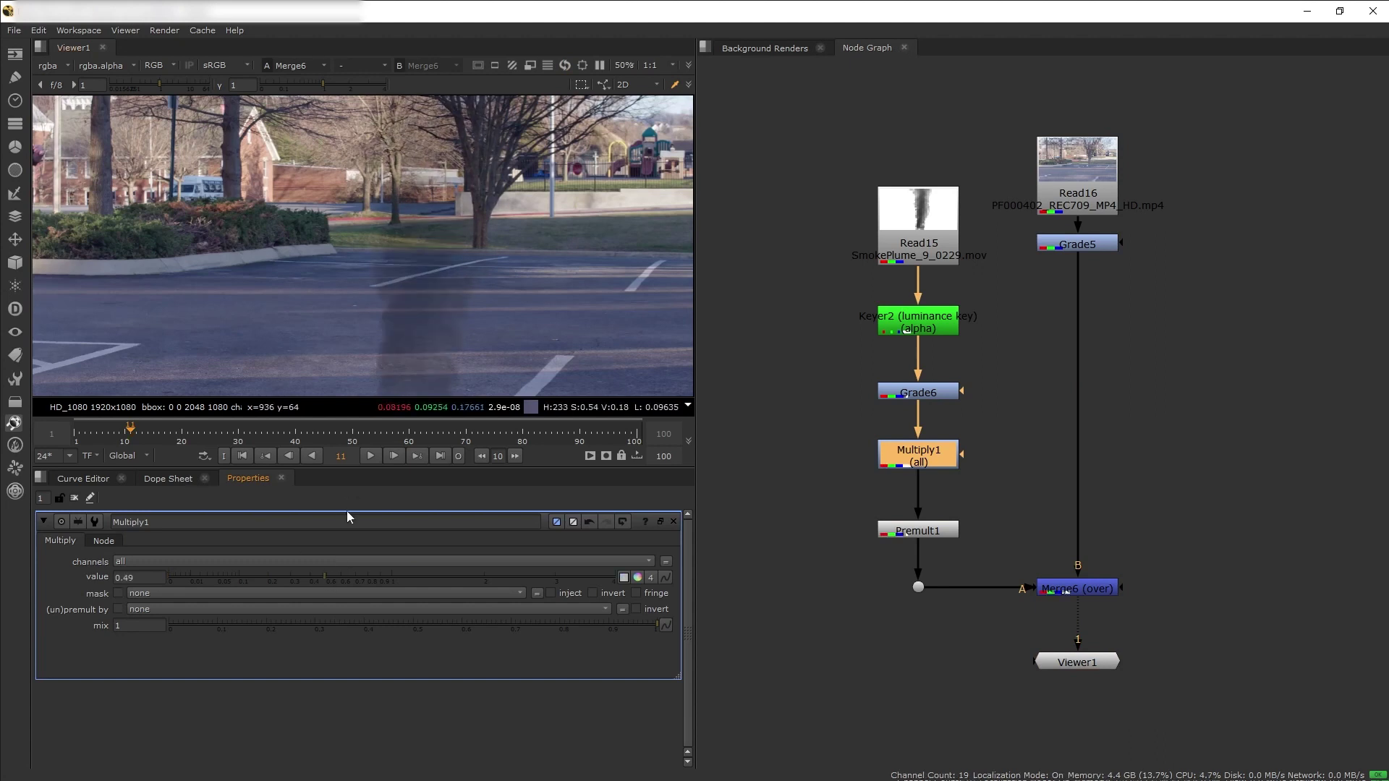
pyautogui.moveTo(335, 579); pyautogui.dragTo(396, 572)
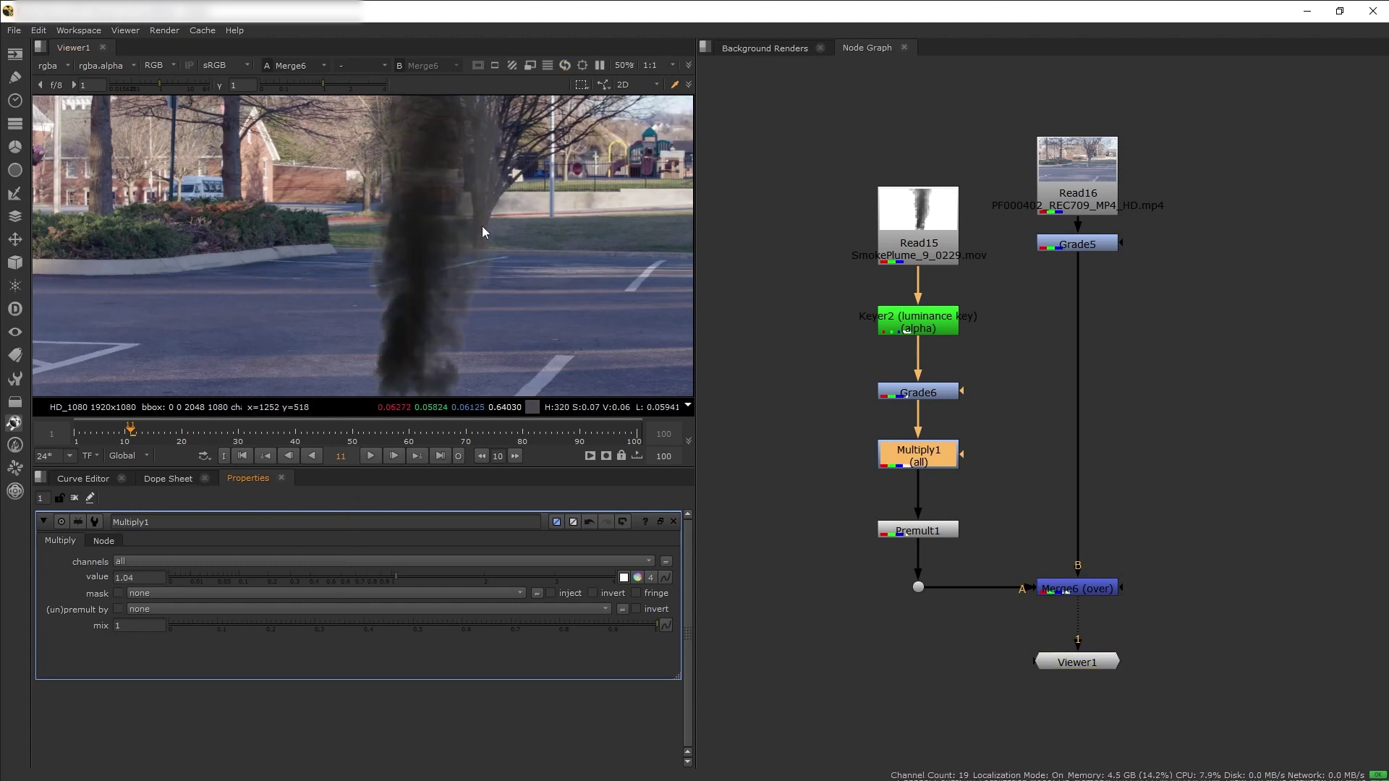
pyautogui.click(392, 576)
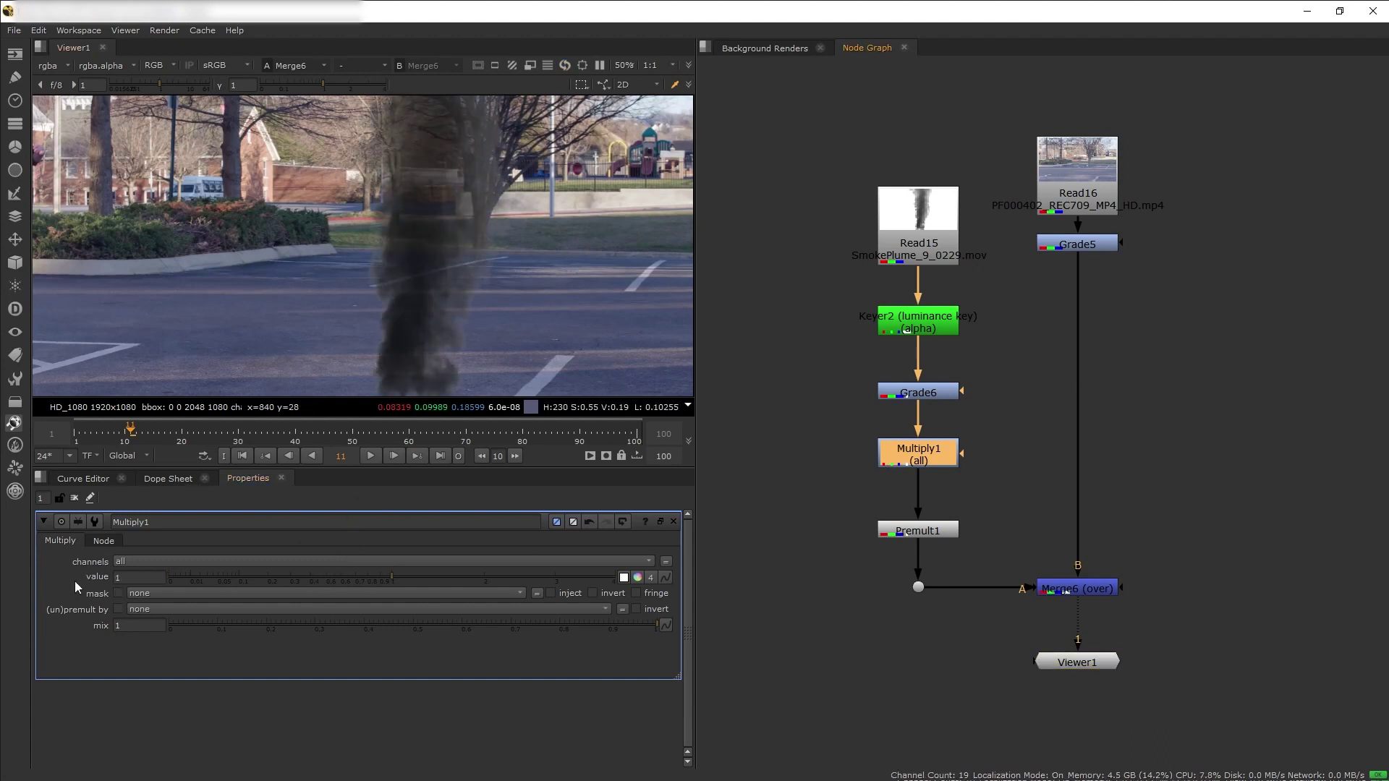
# - Mask Multiply1 with rgba.alpha and lower its value, trying 0.395 and 0.0008
pyautogui.click(171, 593)
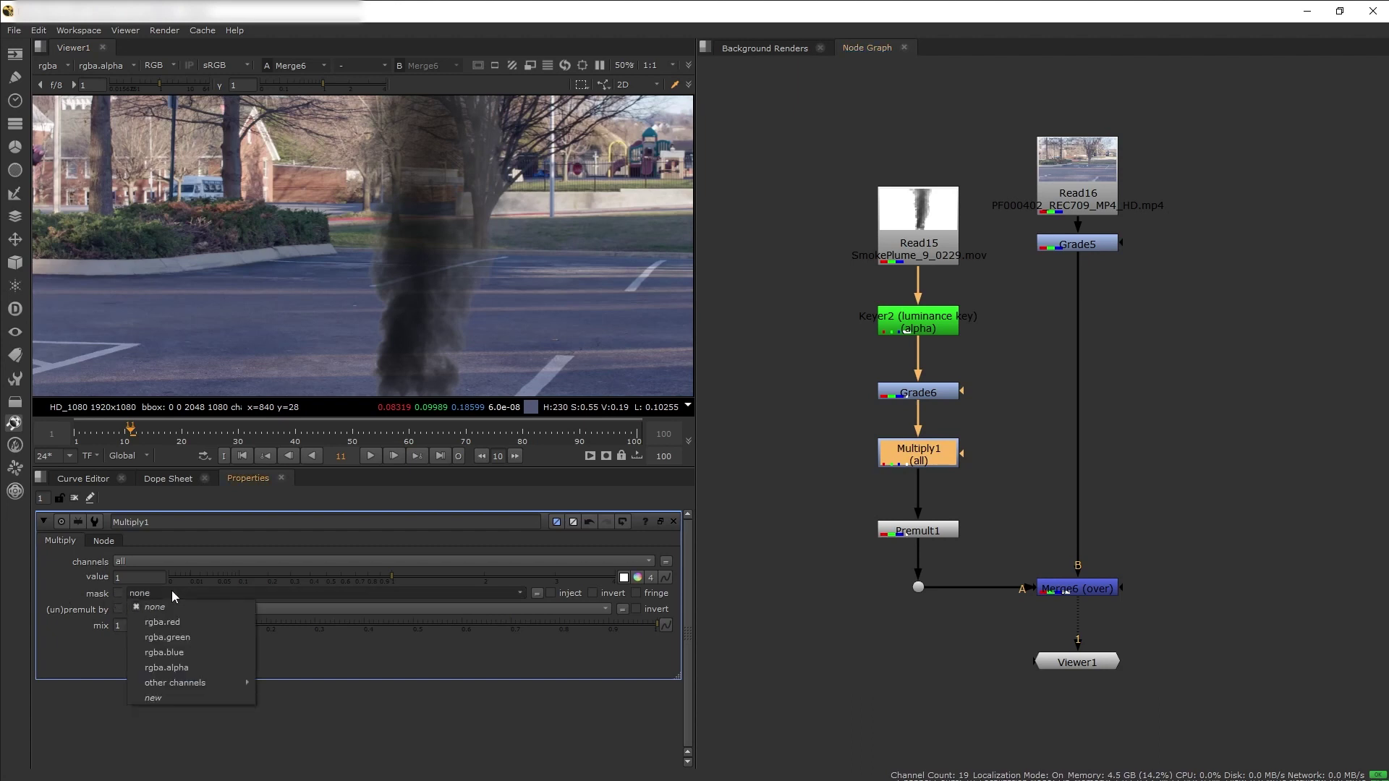
pyautogui.click(193, 667)
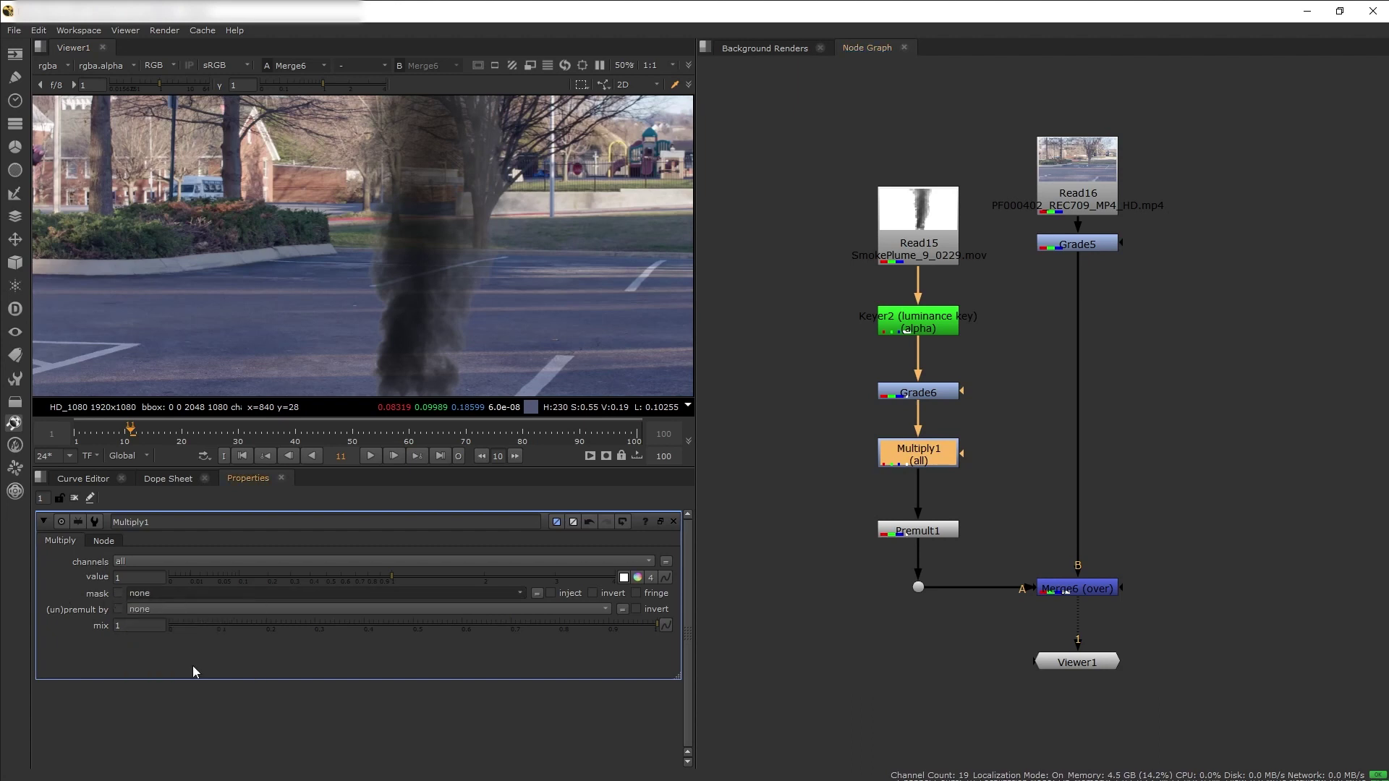
pyautogui.moveTo(393, 575); pyautogui.dragTo(310, 569)
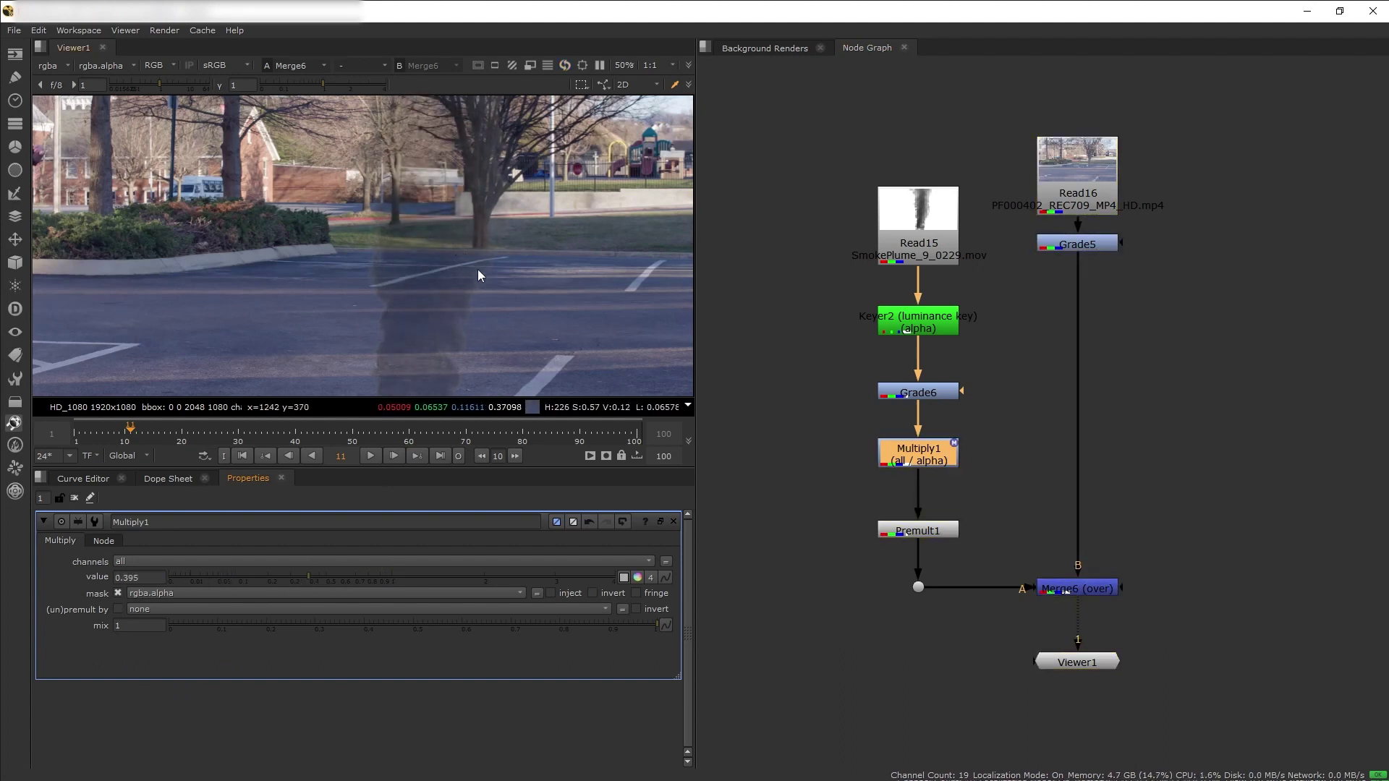
pyautogui.moveTo(293, 577); pyautogui.dragTo(176, 579)
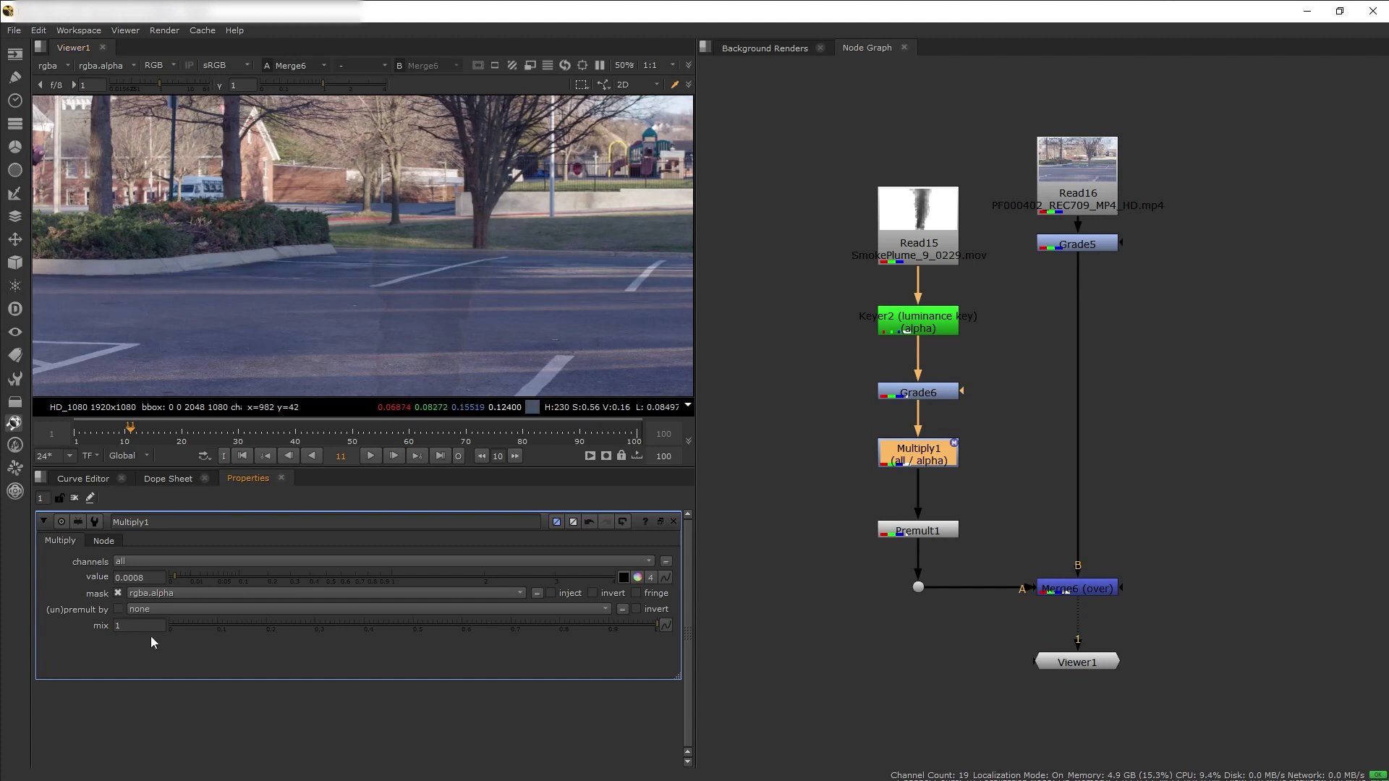
# - Invert the Multiply1 mask and thin the smoke's edges, trying a value of 0 and settling on 0.14
pyautogui.keyDown('ctrl'); pyautogui.click(189, 579); pyautogui.keyUp('ctrl')
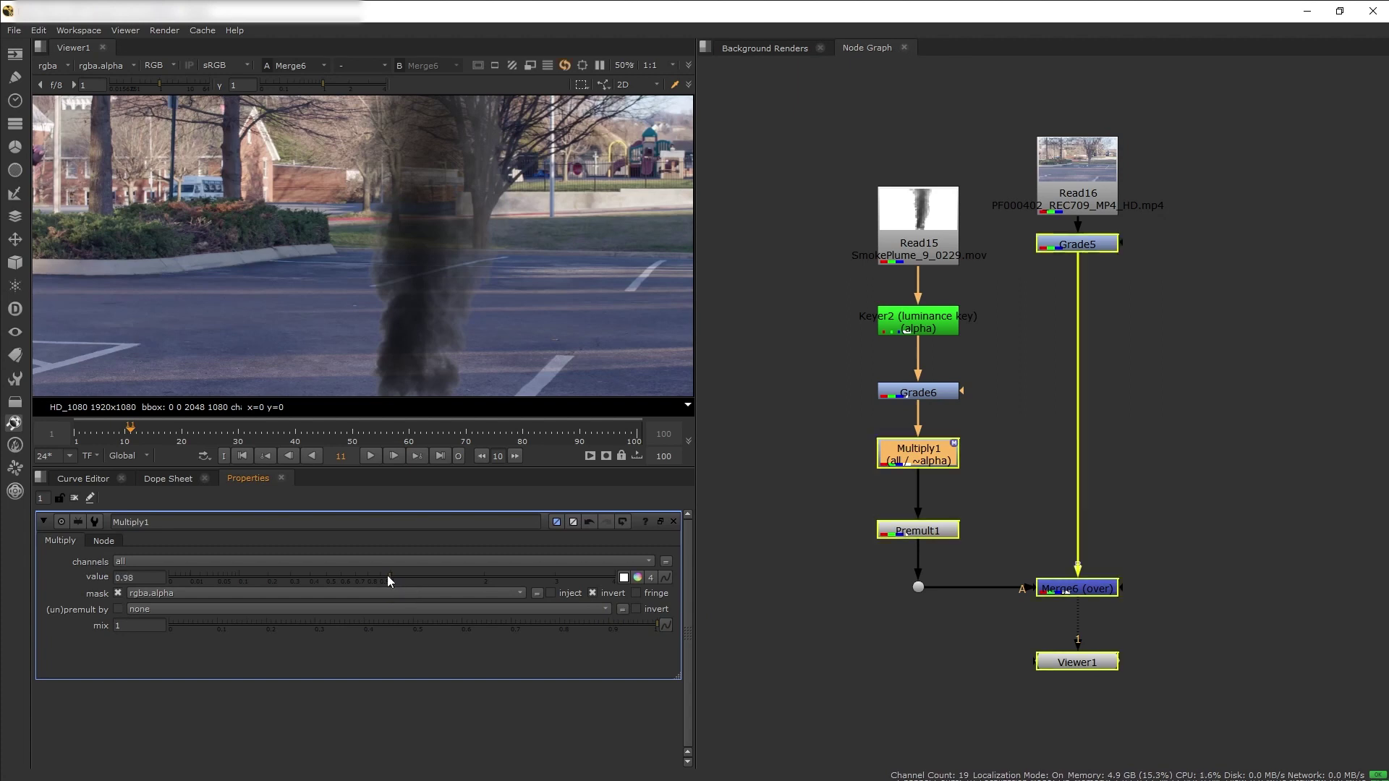
pyautogui.moveTo(328, 575)
pyautogui.mouseDown()
pyautogui.moveTo(561, 573)
pyautogui.moveTo(302, 579)
pyautogui.mouseUp()
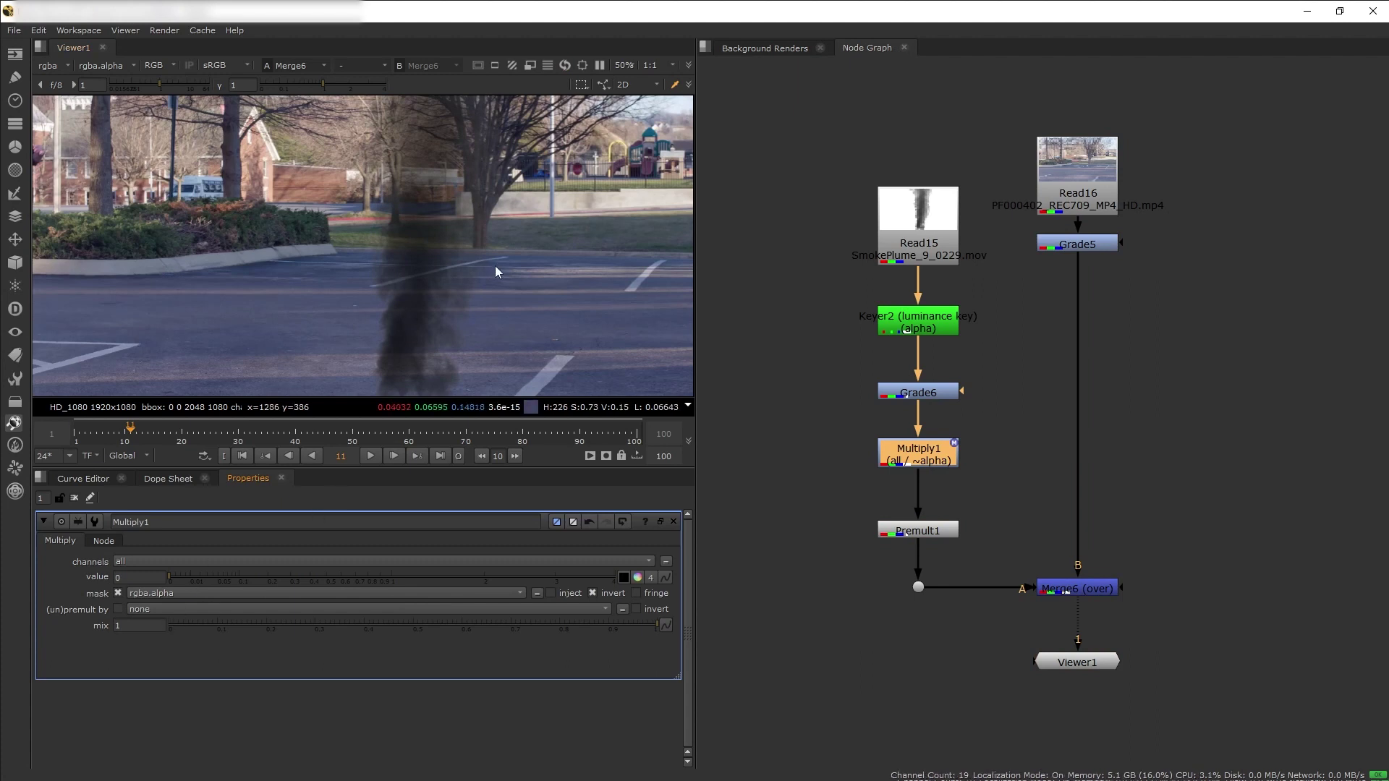
pyautogui.scroll(6, 501, 305)
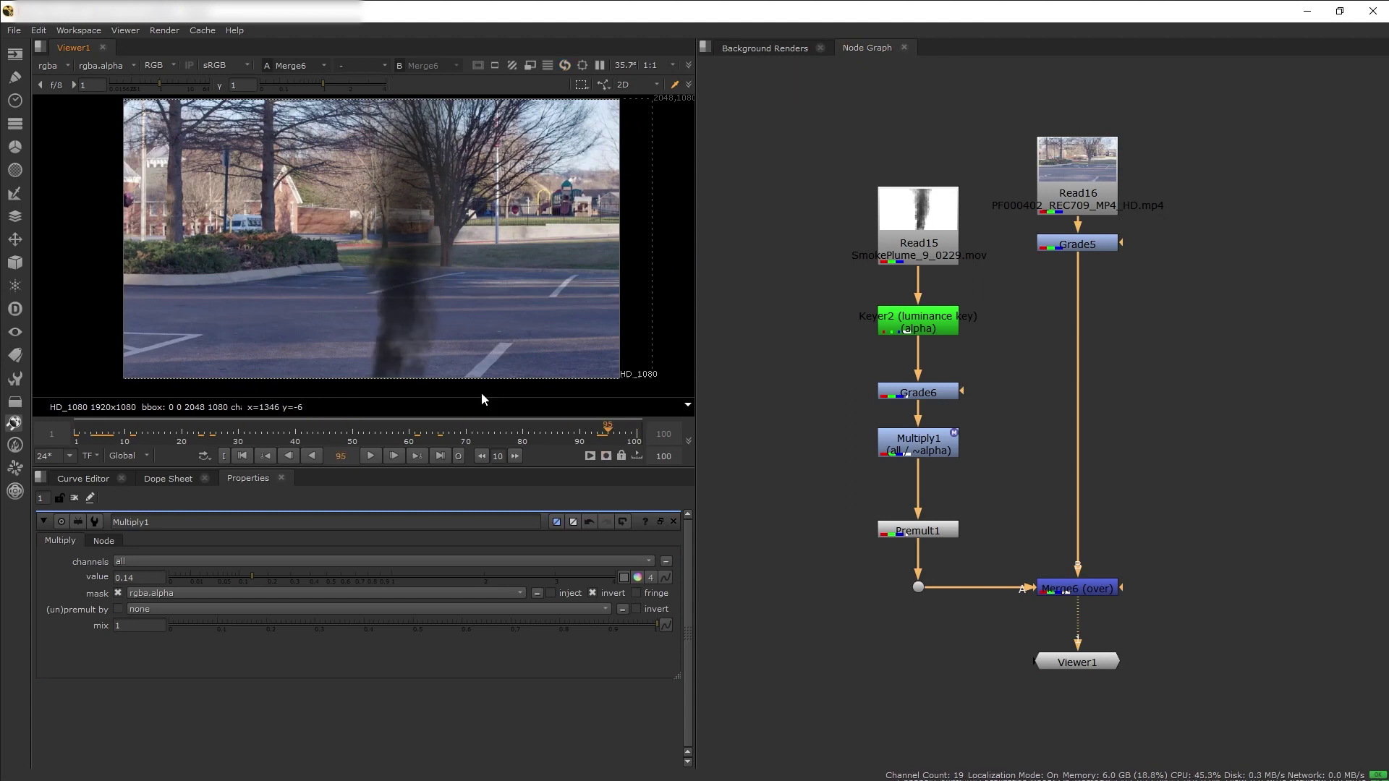
pyautogui.press('1')
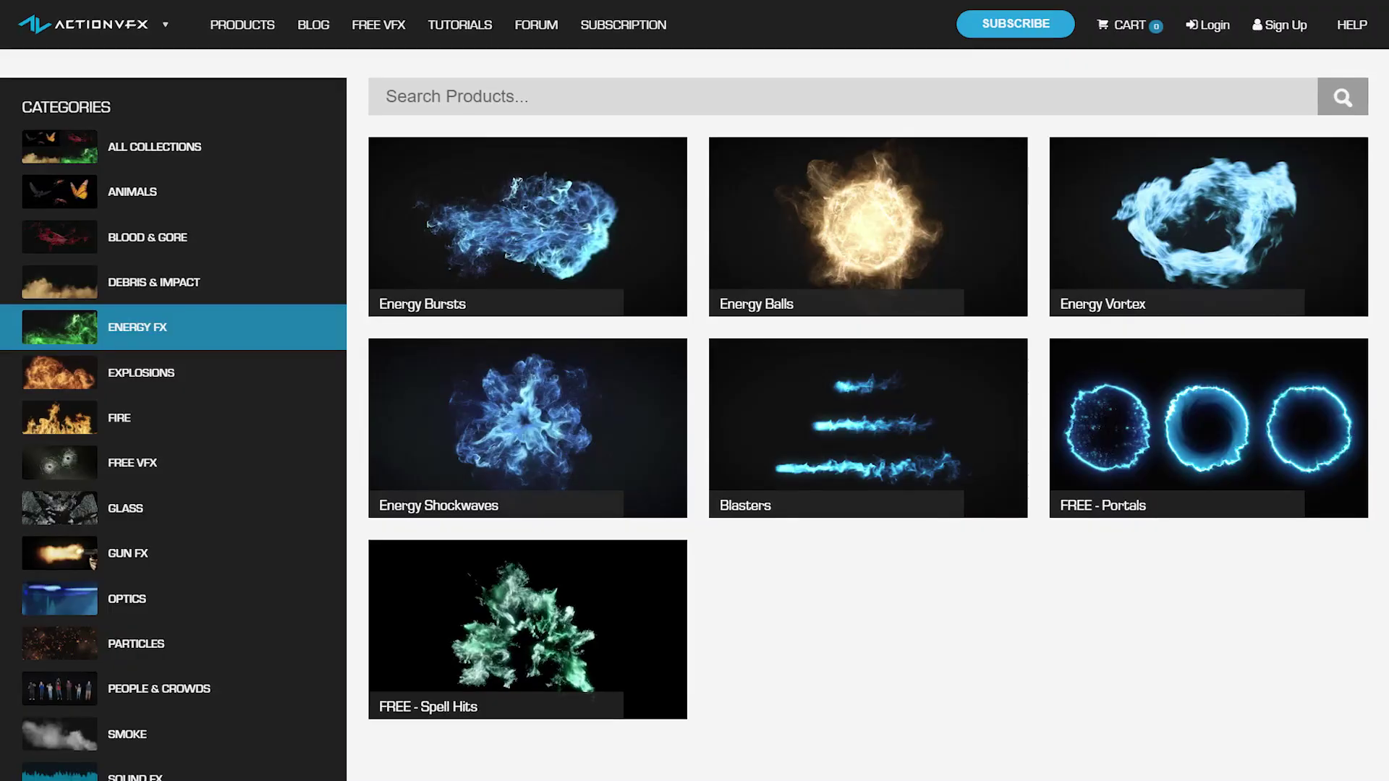
# - Switch to the ActionVFX website and browse its effect categories, looking through the Free VFX collection
pyautogui.click(139, 373)
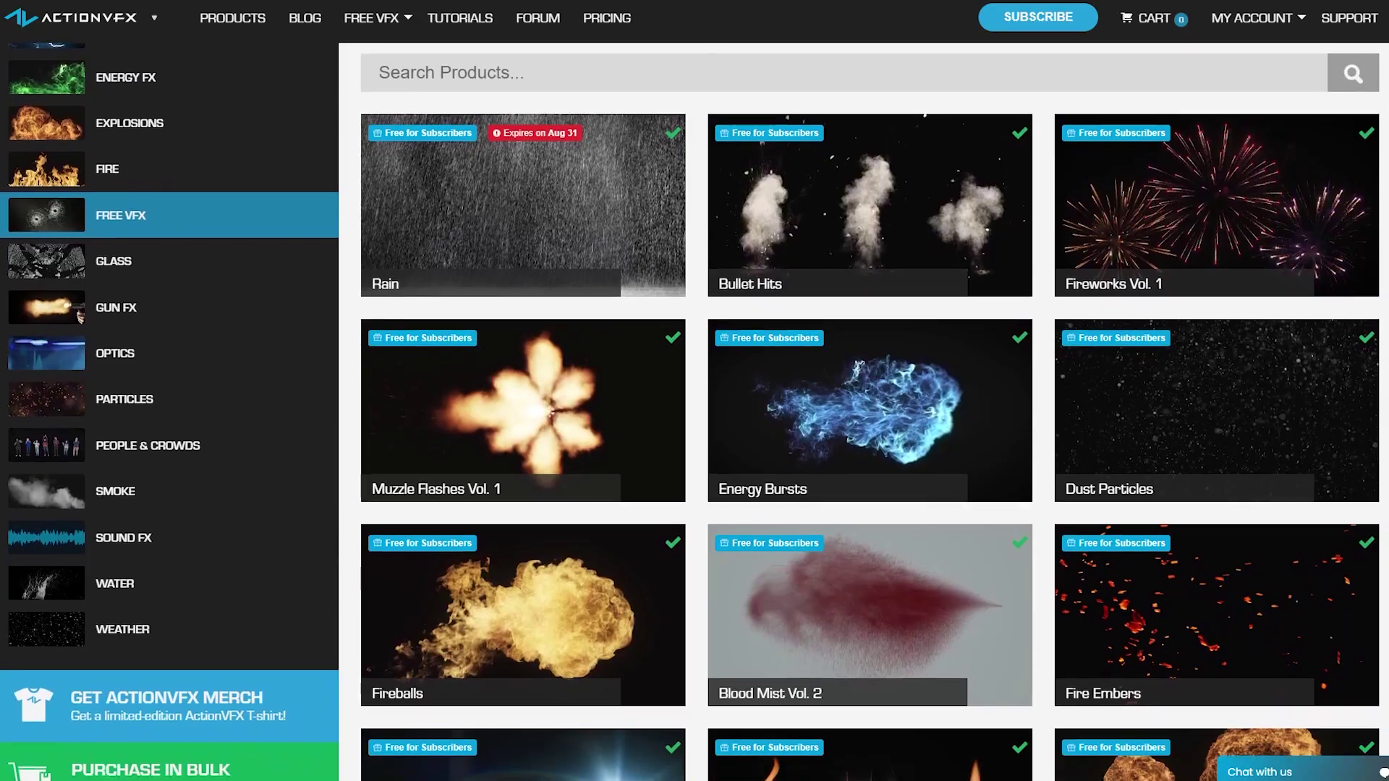
pyautogui.scroll(-2, 695, 412)
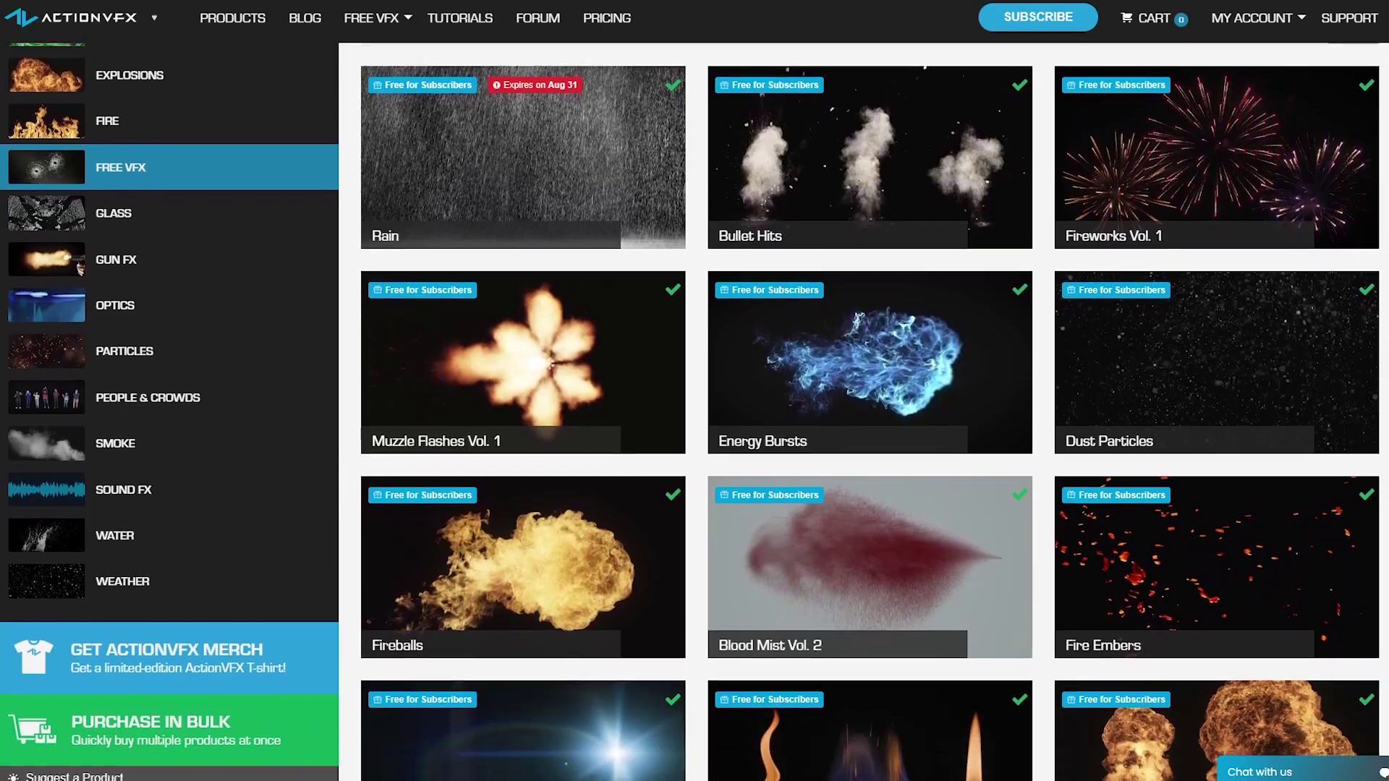
pyautogui.scroll(-3, 694, 413)
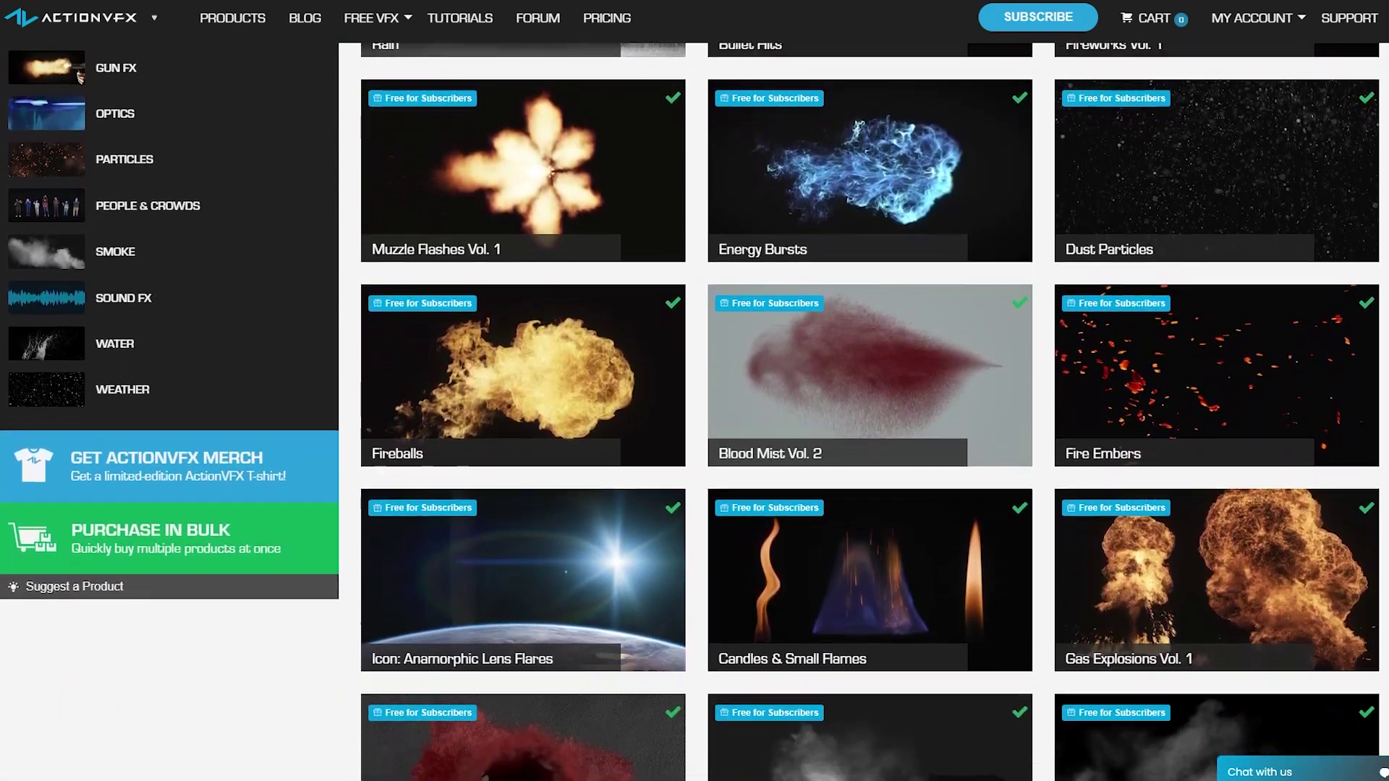
pyautogui.scroll(-2, 695, 412)
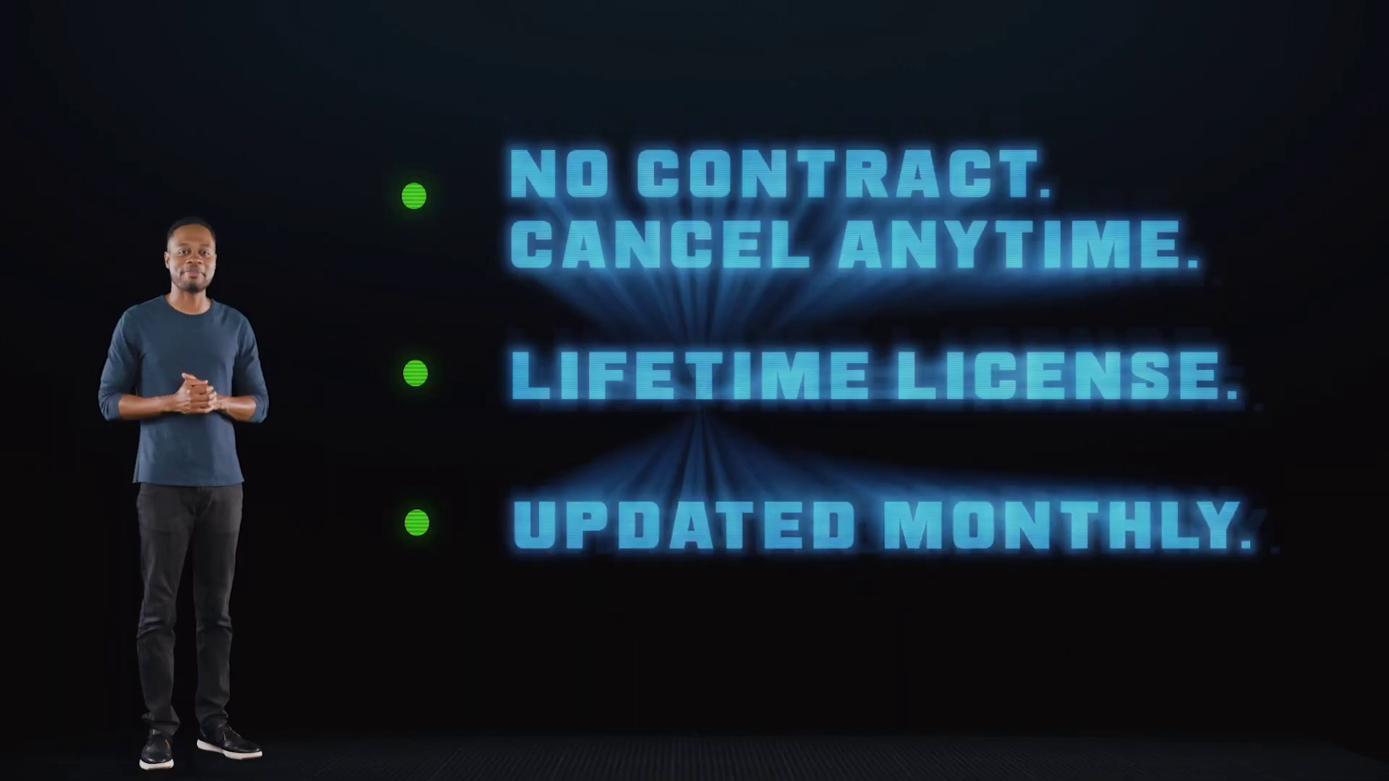